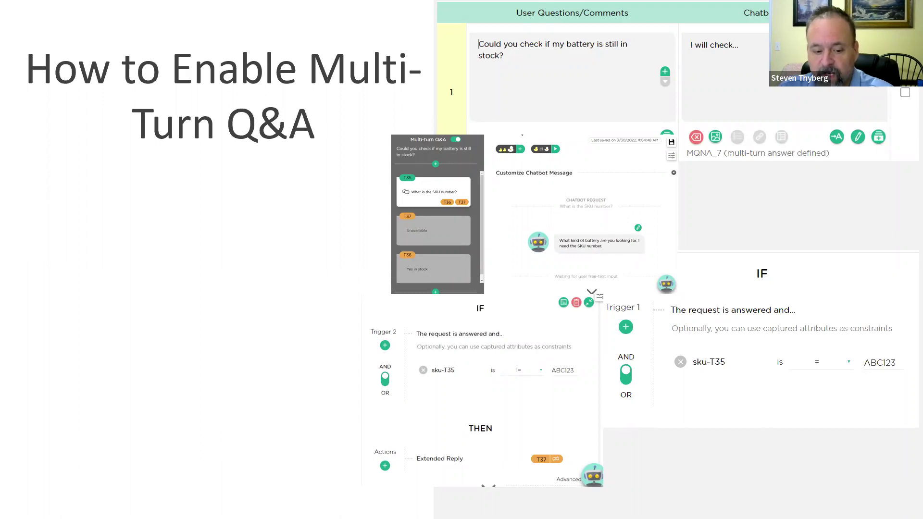
- Leave the multi-turn Q&A slide show and return to the Juji Studio dashboard
{"action": "key", "text": "alt+Tab"}
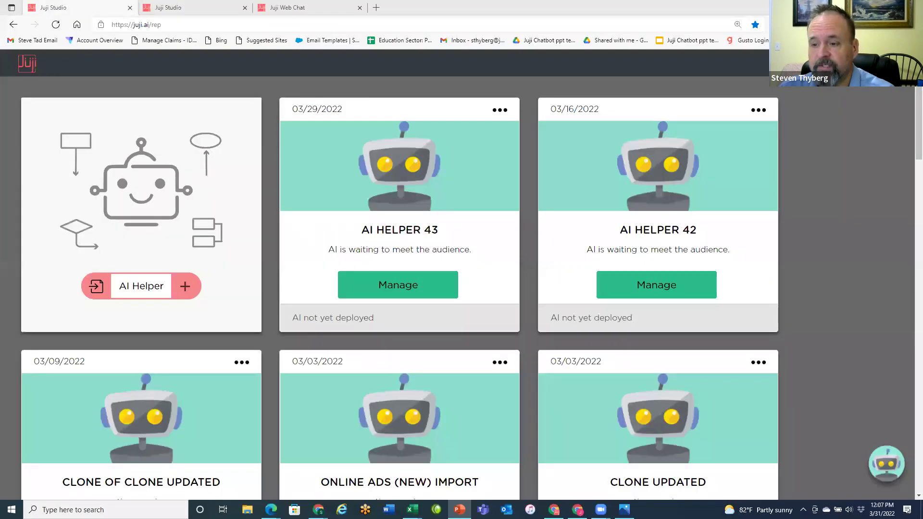
- Show the Clone of Clone Updated Q&A Board, browse its Q&As, then switch to the live chat
{"action": "left_click", "coordinate": [172, 15]}
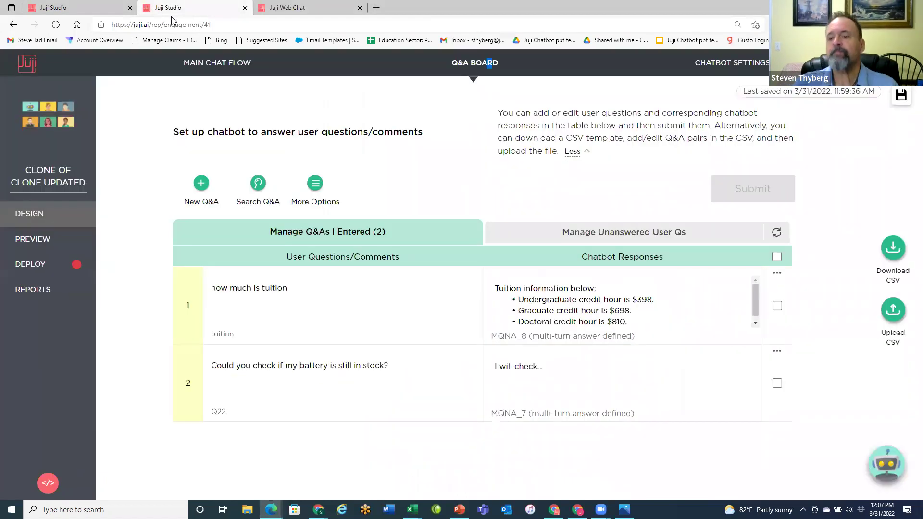
{"action": "left_click", "coordinate": [258, 183]}
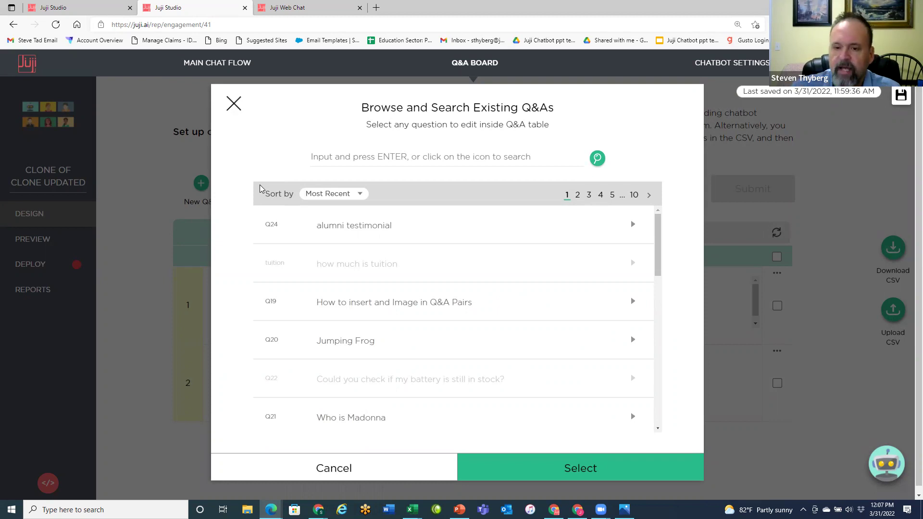
{"action": "left_click", "coordinate": [234, 103]}
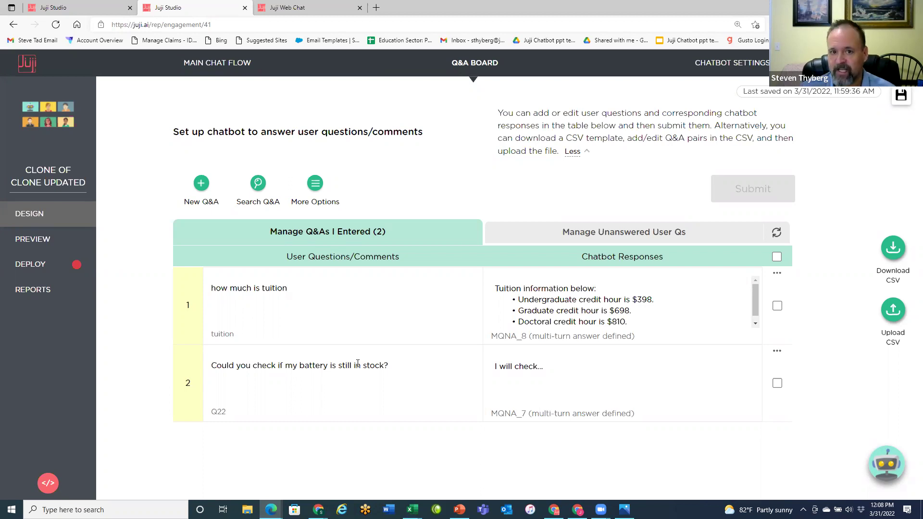
{"action": "key", "text": "ctrl+Tab"}
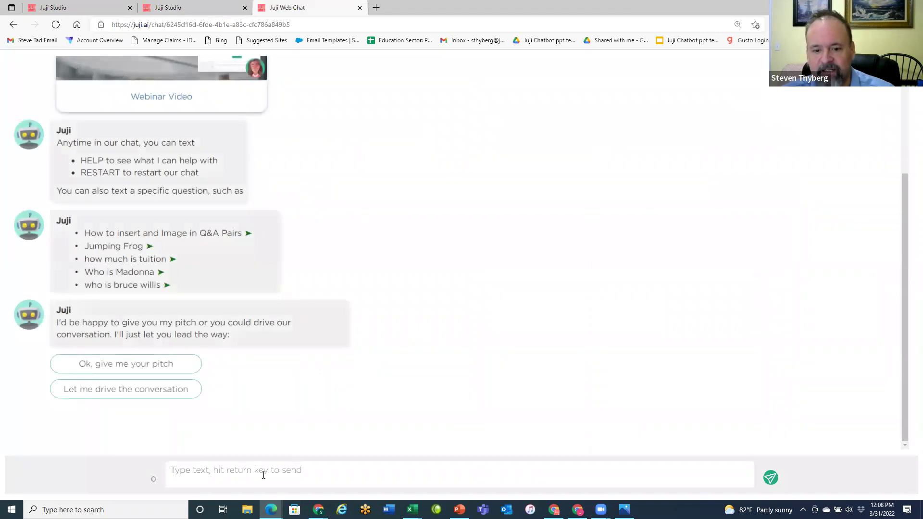
- Send the chatbot the message 'Do you have my battery in stock'
{"action": "left_click", "coordinate": [263, 475]}
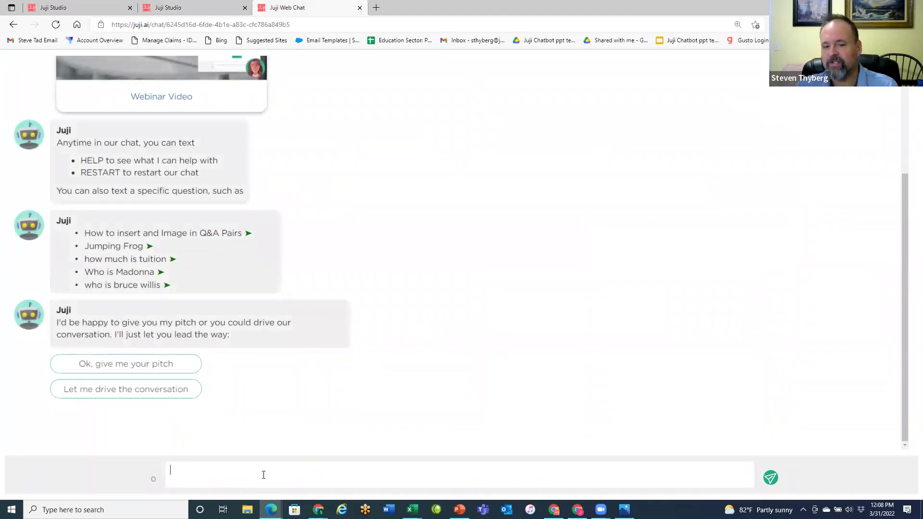
{"action": "type", "text": "Do you have my batte"}
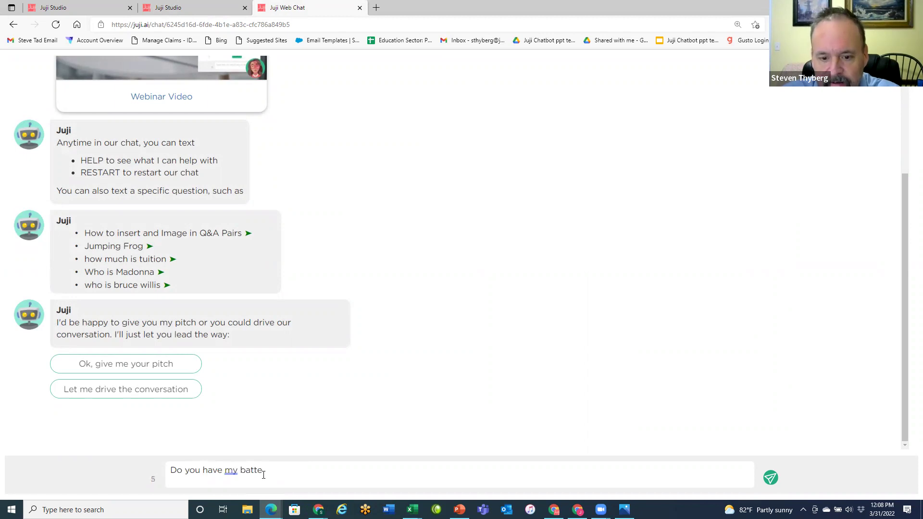
{"action": "type", "text": "ry "}
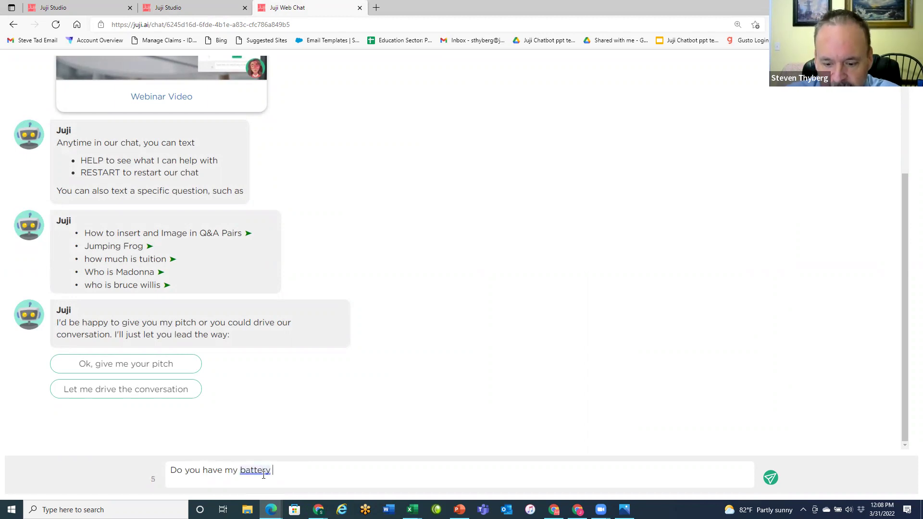
{"action": "type", "text": "in stock"}
{"action": "key", "text": "Return"}
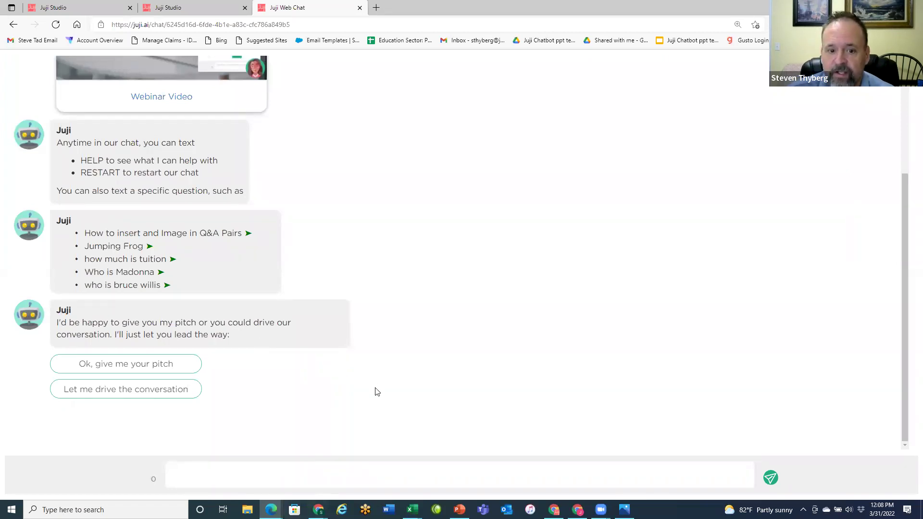
- Restart the chat, ask 'Do you have my battery in stock', and answer with SKU ABC123
{"action": "left_click", "coordinate": [61, 27]}
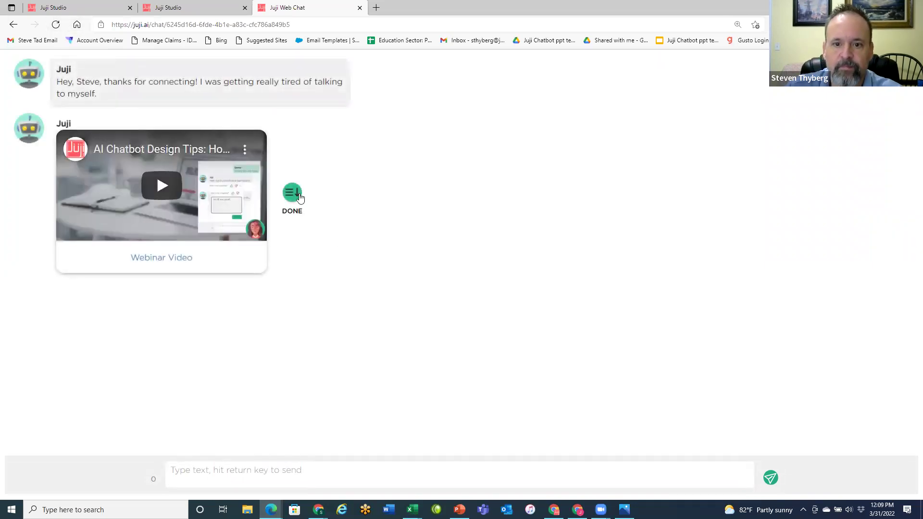
{"action": "left_click", "coordinate": [299, 197]}
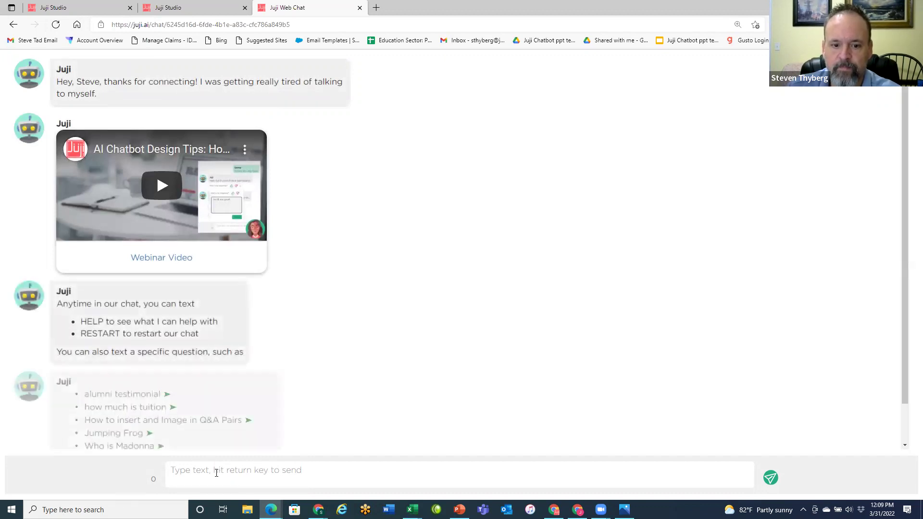
{"action": "left_click", "coordinate": [261, 480]}
{"action": "type", "text": "Doyou"}
{"action": "key", "text": "BackSpace"}
{"action": "key", "text": "BackSpace"}
{"action": "key", "text": "BackSpace"}
{"action": "type", "text": "you have my battery in stock"}
{"action": "key", "text": "Return"}
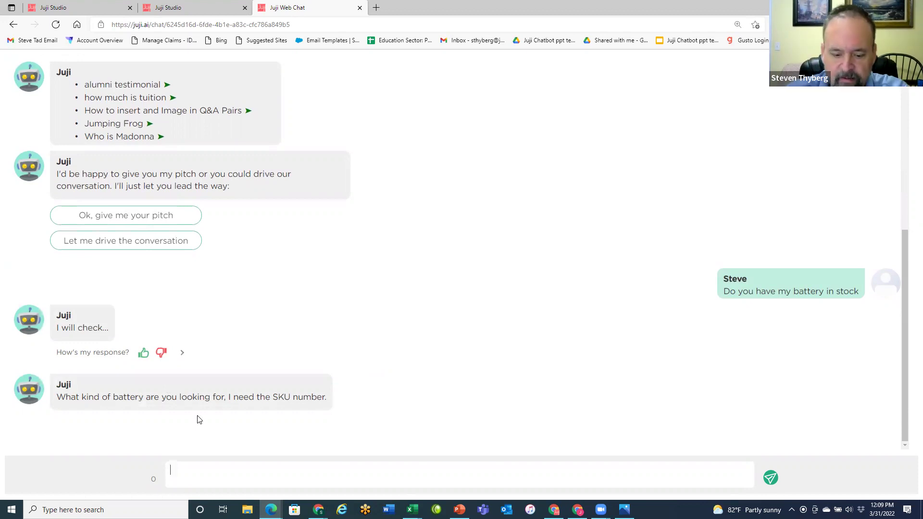
{"action": "type", "text": "AB"}
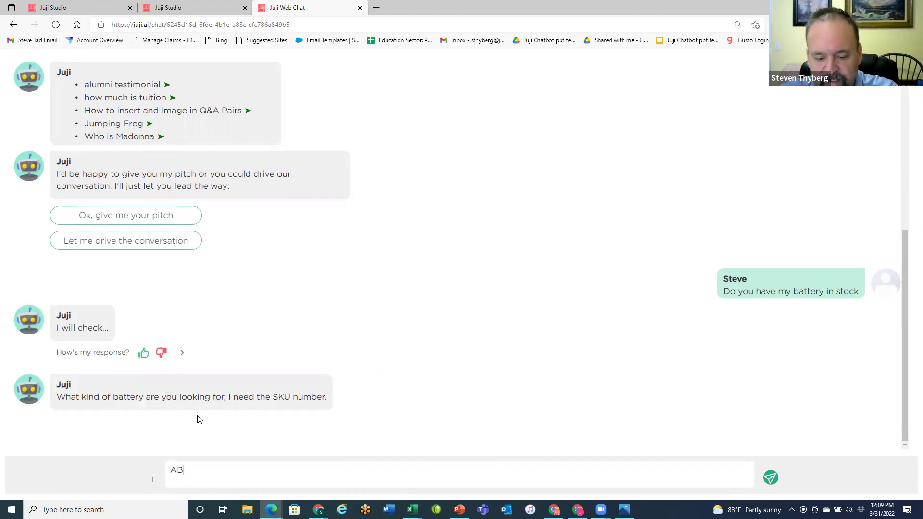
{"action": "type", "text": "C123"}
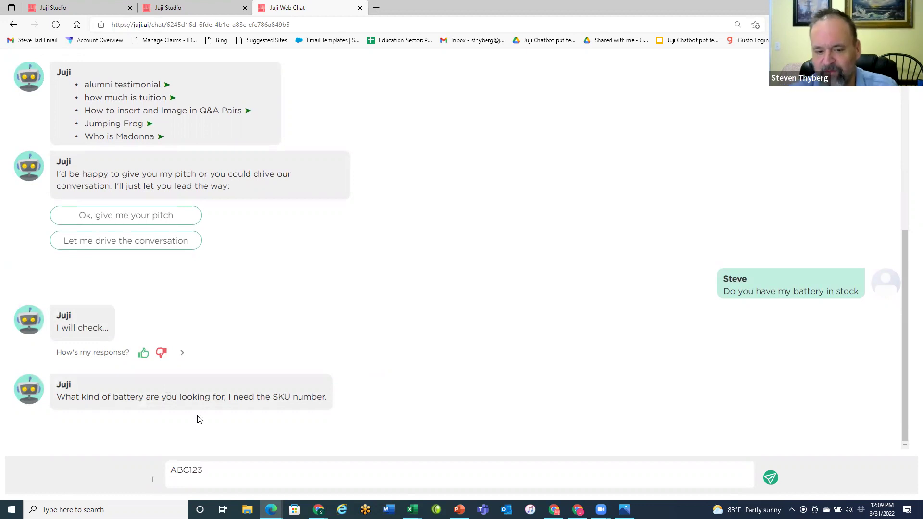
{"action": "key", "text": "Return"}
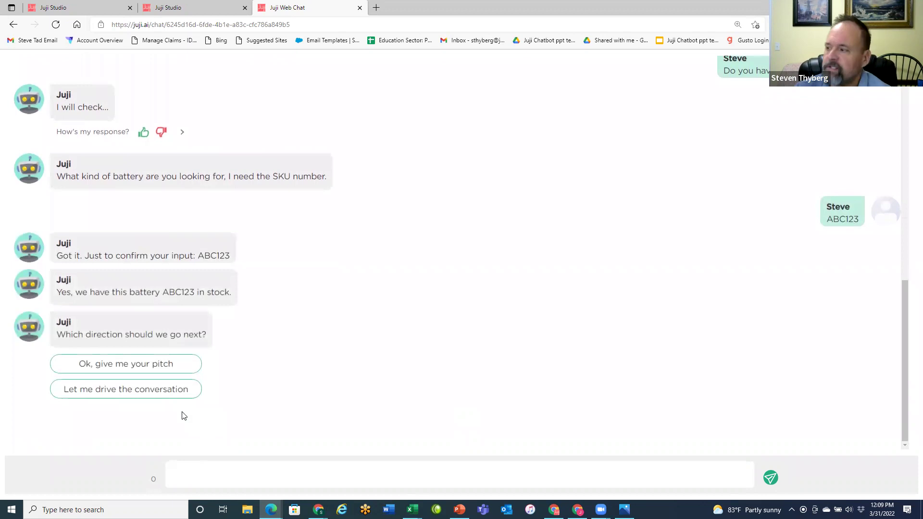
{"action": "scroll", "coordinate": [395, 351], "scroll_direction": "up", "scroll_amount": 8}
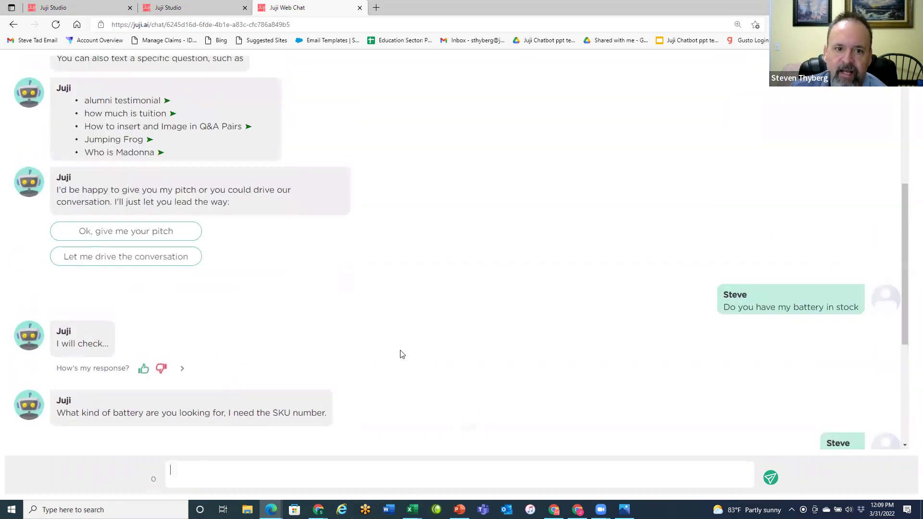
{"action": "scroll", "coordinate": [199, 101], "scroll_direction": "up", "scroll_amount": 2}
{"action": "scroll", "coordinate": [198, 97], "scroll_direction": "up", "scroll_amount": 2}
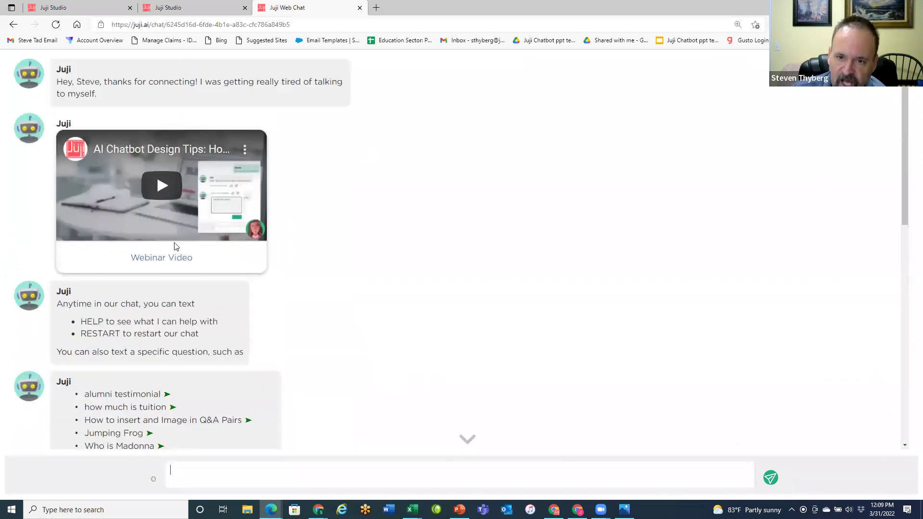
{"action": "scroll", "coordinate": [430, 276], "scroll_direction": "down", "scroll_amount": 10}
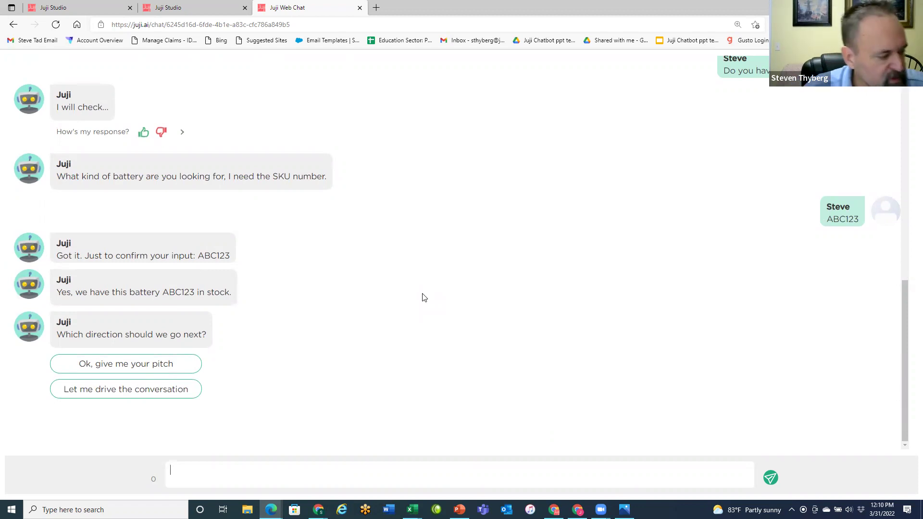
- On the Q&A Board, select the battery stock pair and add a new blank Q&A row
{"action": "left_click", "coordinate": [190, 12]}
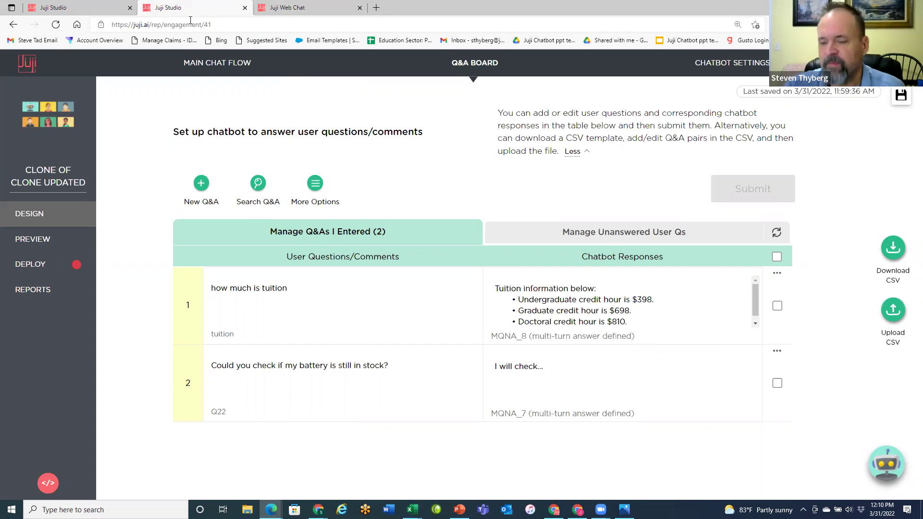
{"action": "left_click", "coordinate": [603, 382]}
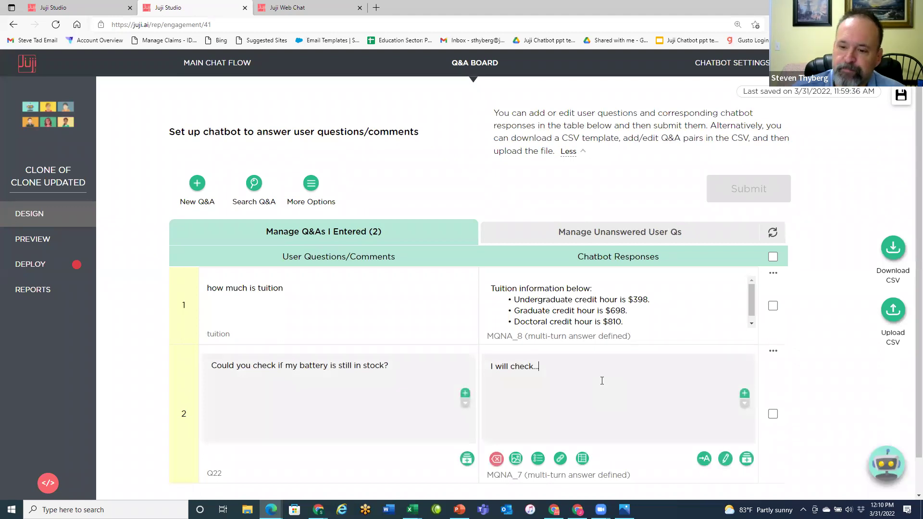
{"action": "scroll", "coordinate": [616, 366], "scroll_direction": "down", "scroll_amount": 1}
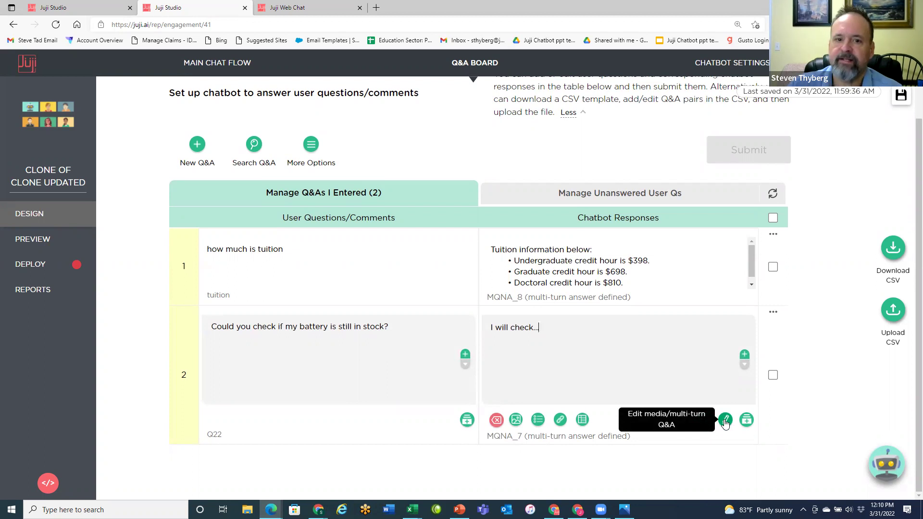
{"action": "left_click", "coordinate": [197, 144]}
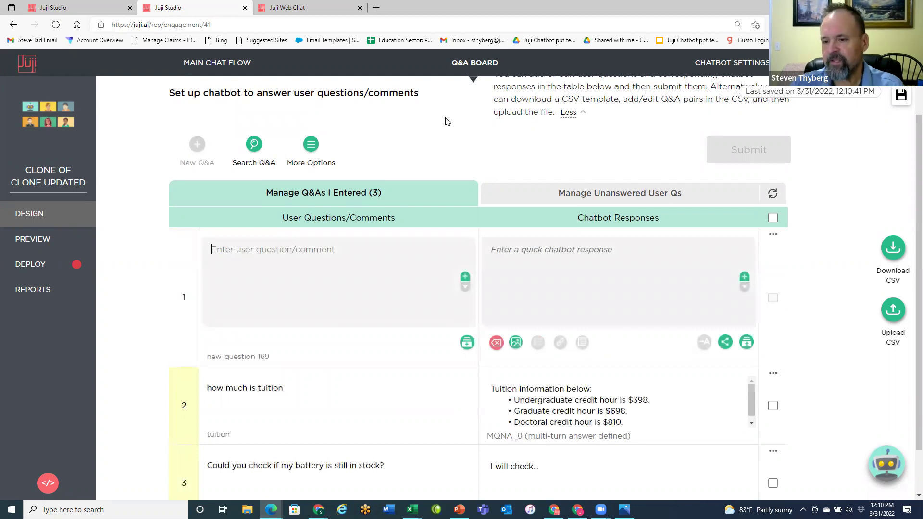
- Open the battery stock question's multi-turn flow with cards T35, T37 and T36
{"action": "scroll", "coordinate": [660, 271], "scroll_direction": "down", "scroll_amount": 1}
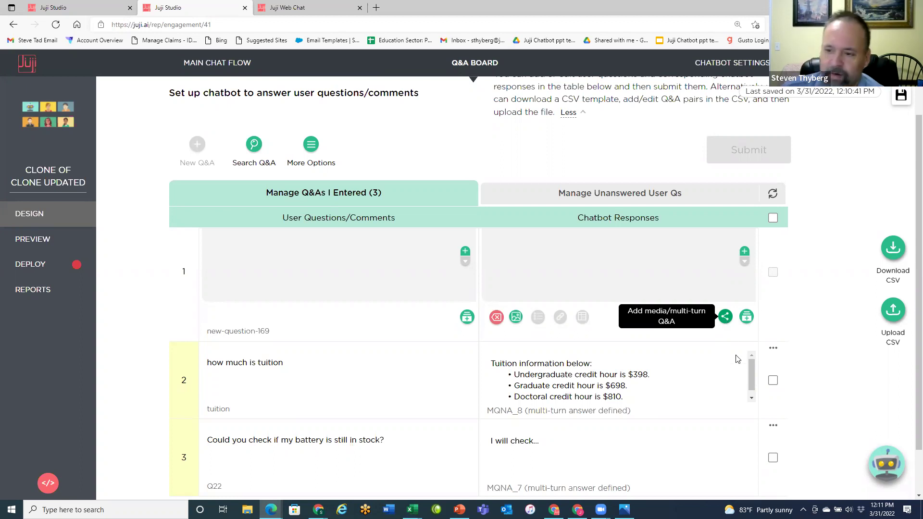
{"action": "scroll", "coordinate": [690, 324], "scroll_direction": "down", "scroll_amount": 1}
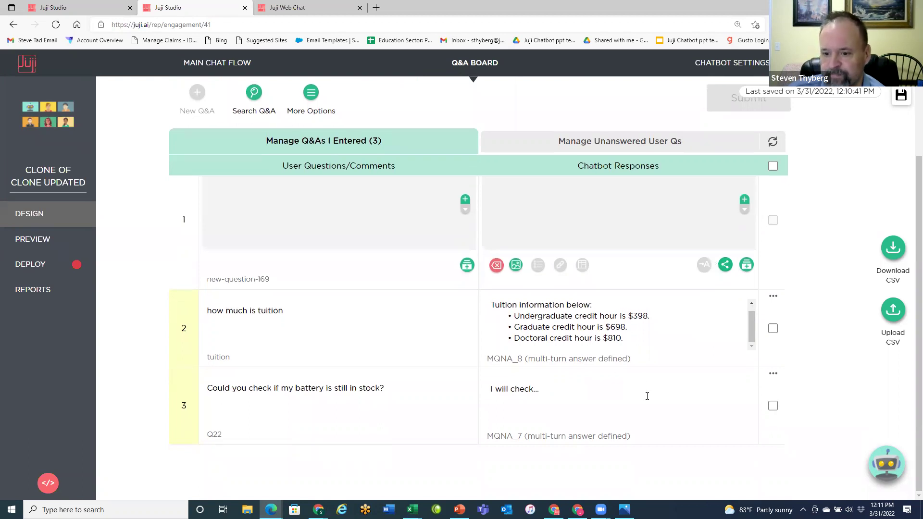
{"action": "left_click", "coordinate": [647, 395]}
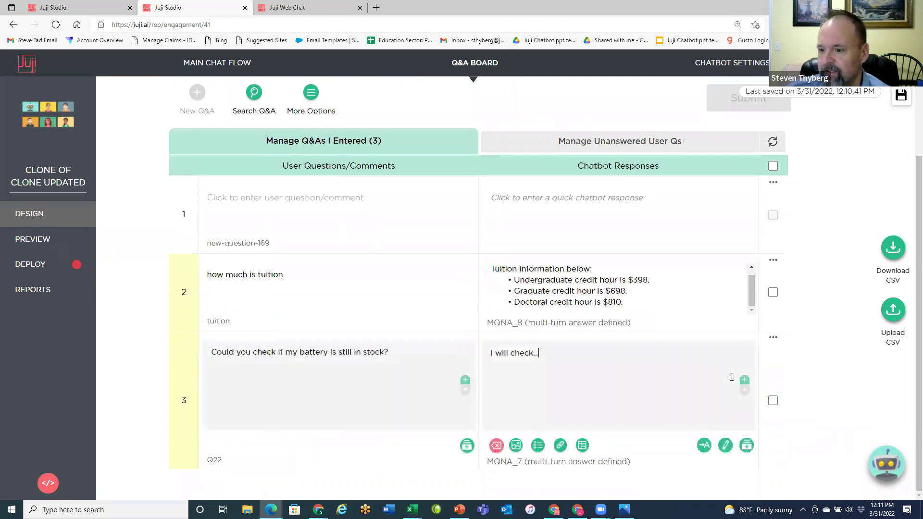
{"action": "left_click", "coordinate": [726, 420]}
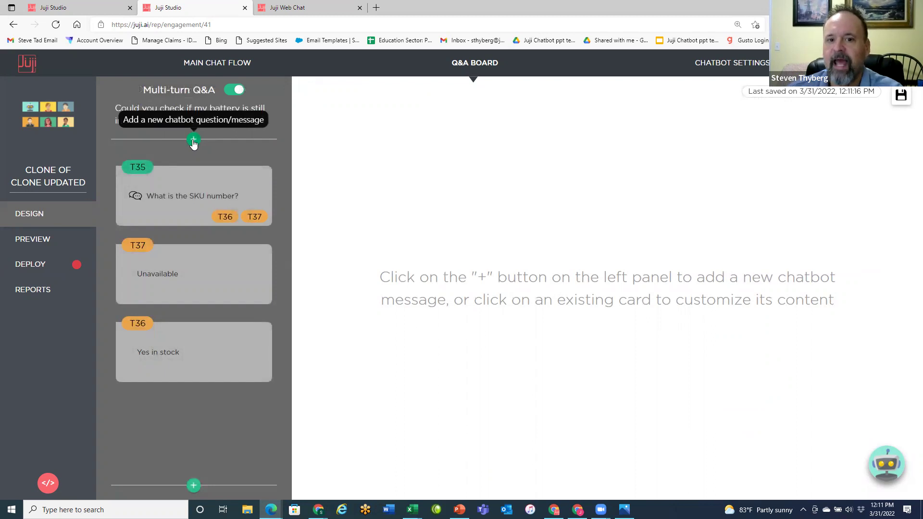
{"action": "mouse_move", "coordinate": [182, 196]}
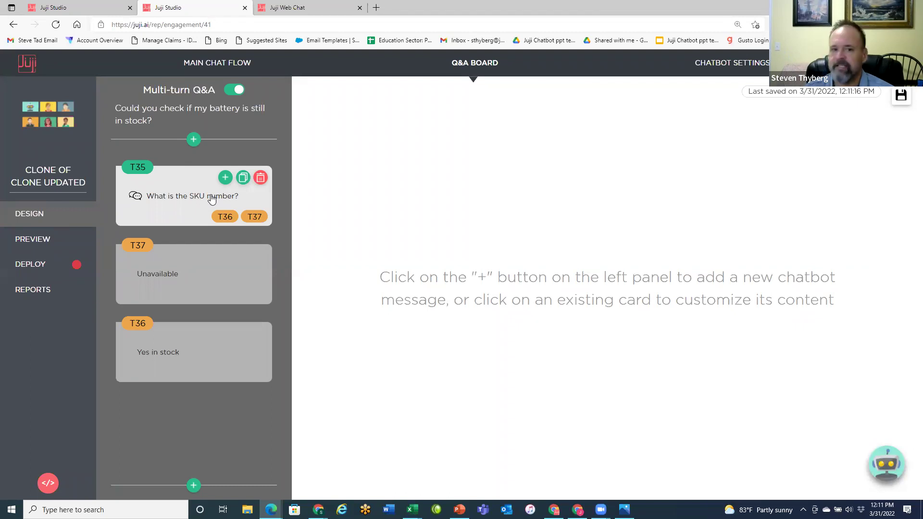
- Edit the T35 'Ask for product SKU' message and review its sku-T35 = ABC123 trigger
{"action": "left_click", "coordinate": [185, 208]}
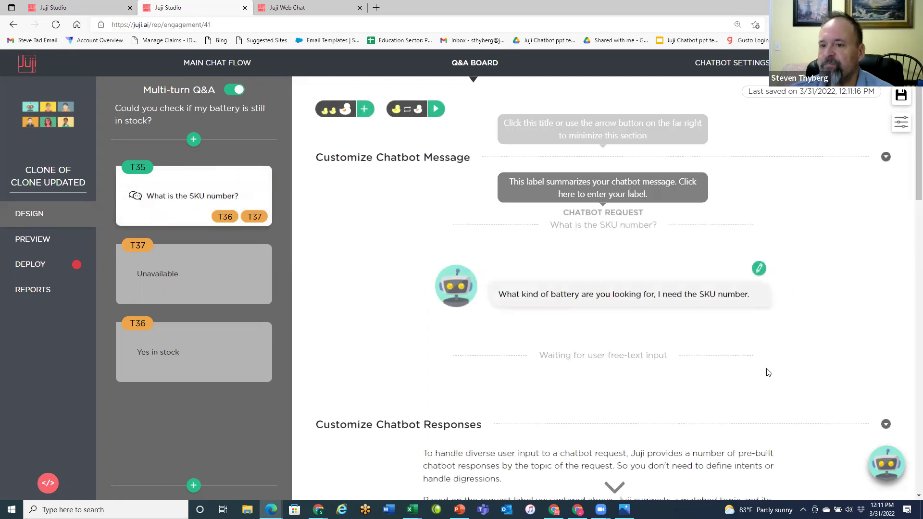
{"action": "mouse_move", "coordinate": [198, 214]}
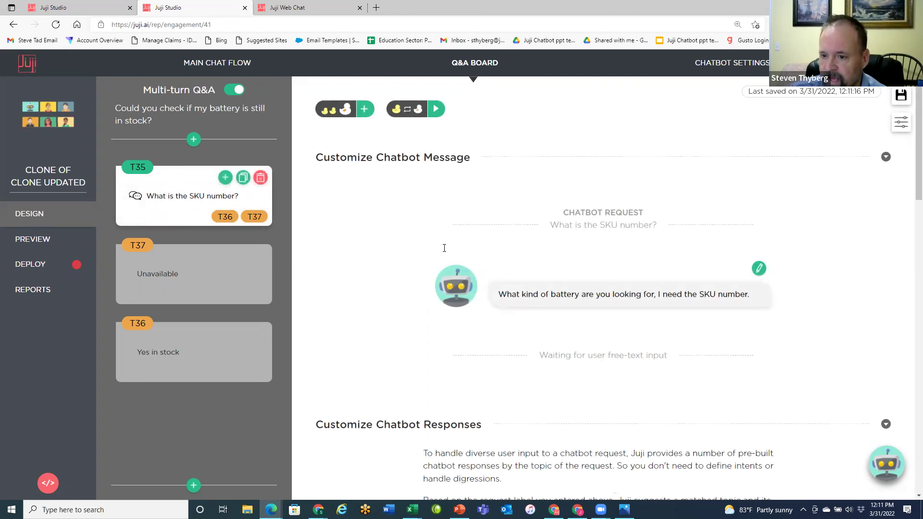
{"action": "left_click", "coordinate": [753, 295]}
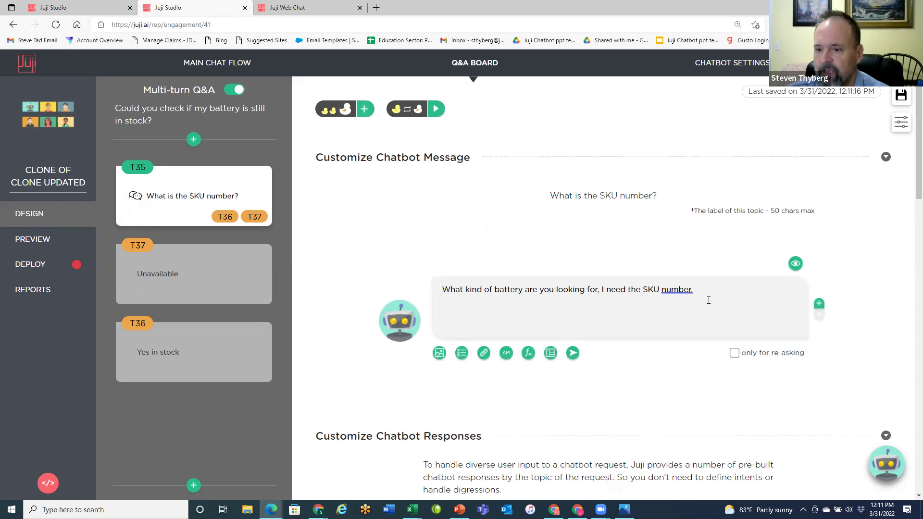
{"action": "scroll", "coordinate": [708, 300], "scroll_direction": "down", "scroll_amount": 4}
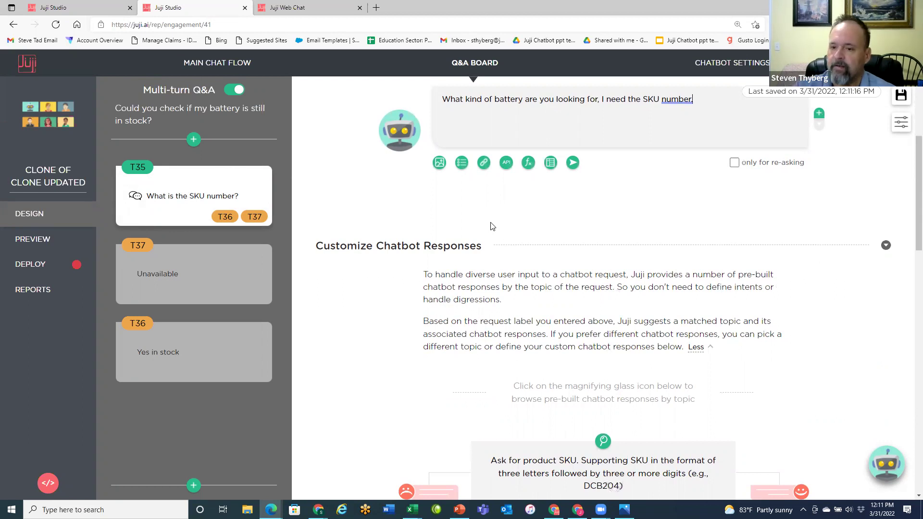
{"action": "scroll", "coordinate": [628, 230], "scroll_direction": "down", "scroll_amount": 3}
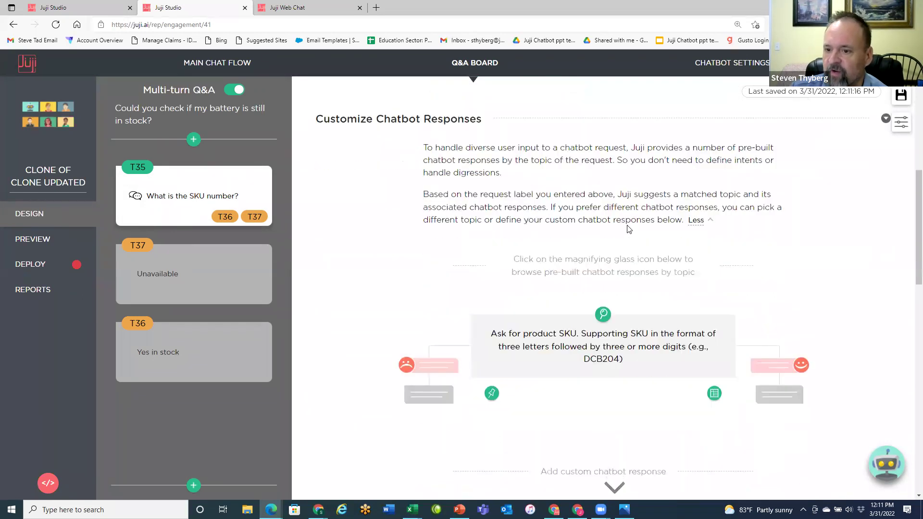
{"action": "scroll", "coordinate": [628, 229], "scroll_direction": "down", "scroll_amount": 1}
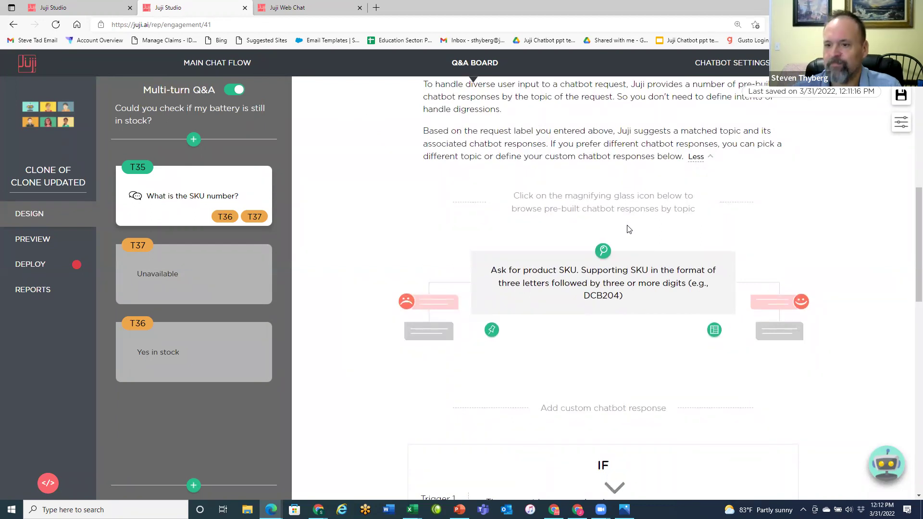
{"action": "scroll", "coordinate": [687, 380], "scroll_direction": "down", "scroll_amount": 1}
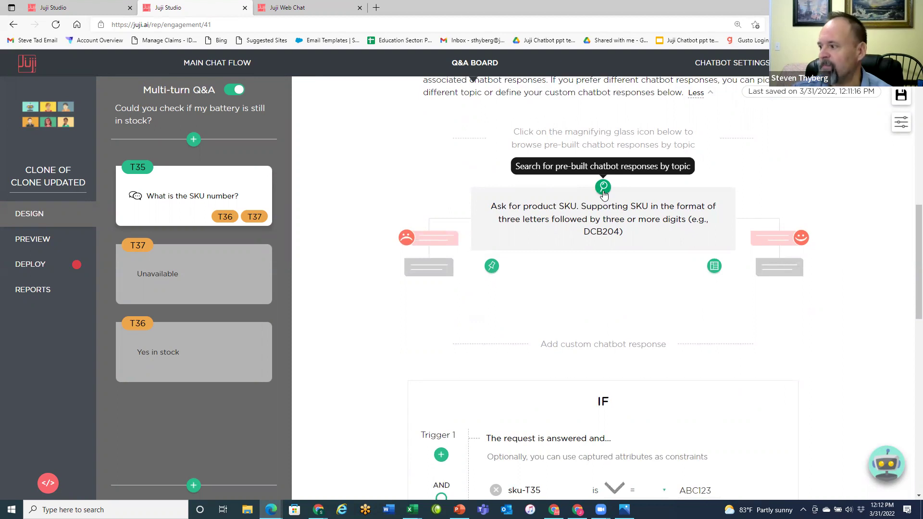
{"action": "left_click", "coordinate": [604, 187]}
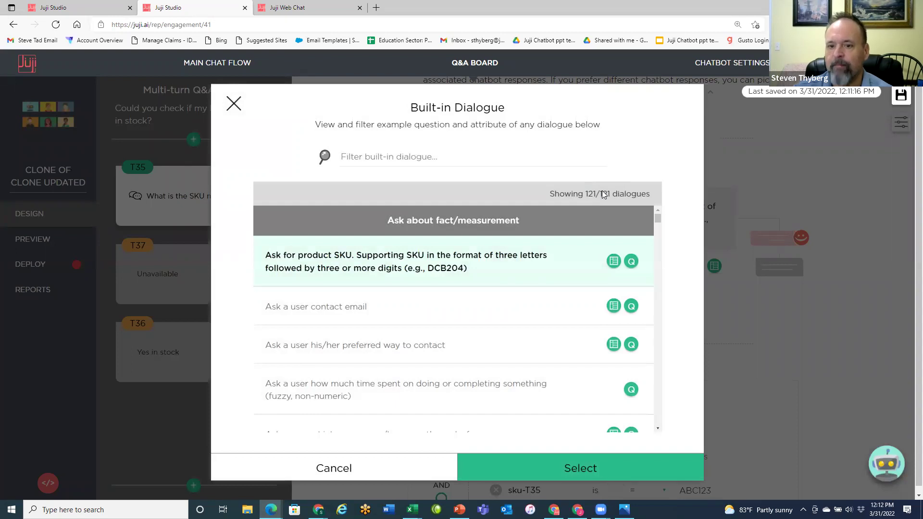
{"action": "left_click", "coordinate": [385, 153]}
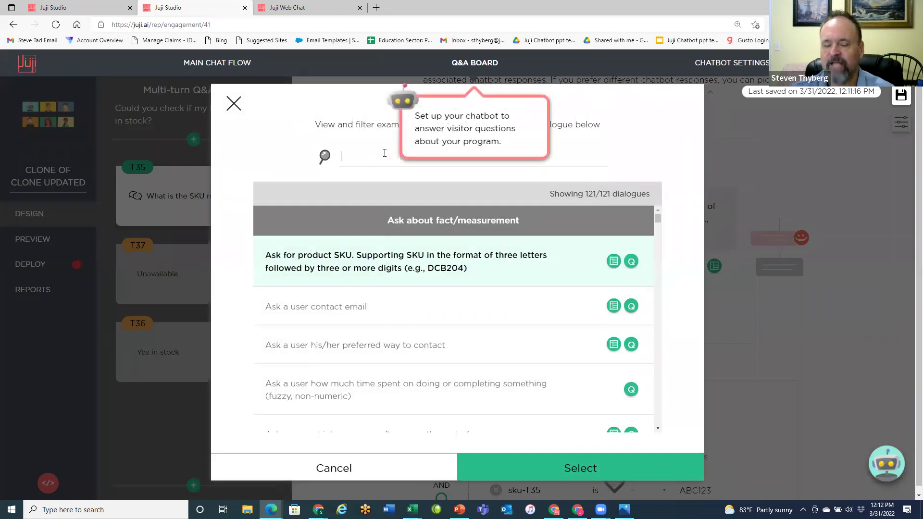
{"action": "type", "text": "sku"}
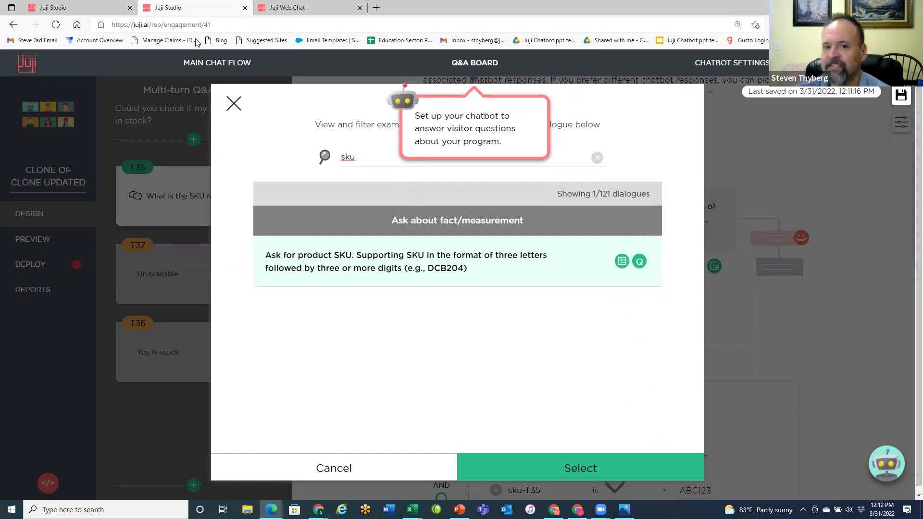
{"action": "left_click", "coordinate": [234, 105]}
{"action": "scroll", "coordinate": [607, 365], "scroll_direction": "down", "scroll_amount": 3}
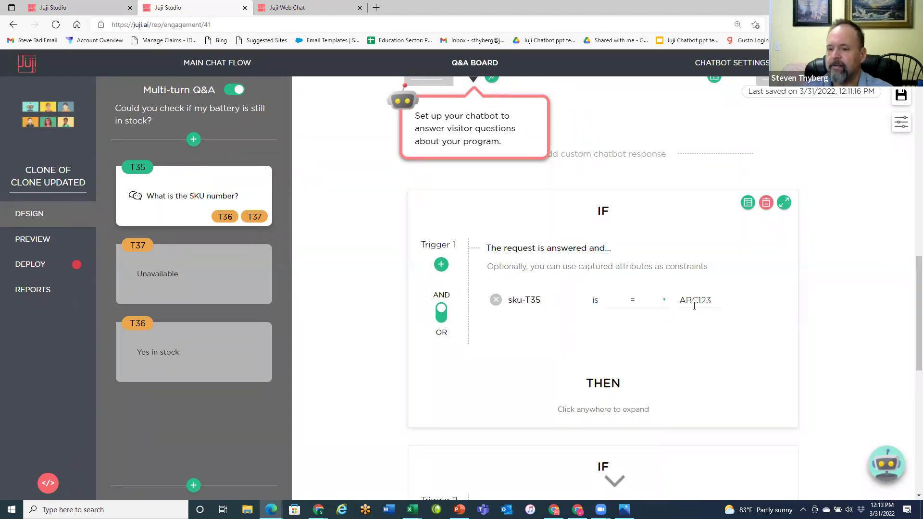
- Expand Trigger 1's THEN section and view the T36 'Yes, we have this battery ABC123 in stock' reply
{"action": "scroll", "coordinate": [673, 310], "scroll_direction": "down", "scroll_amount": 1}
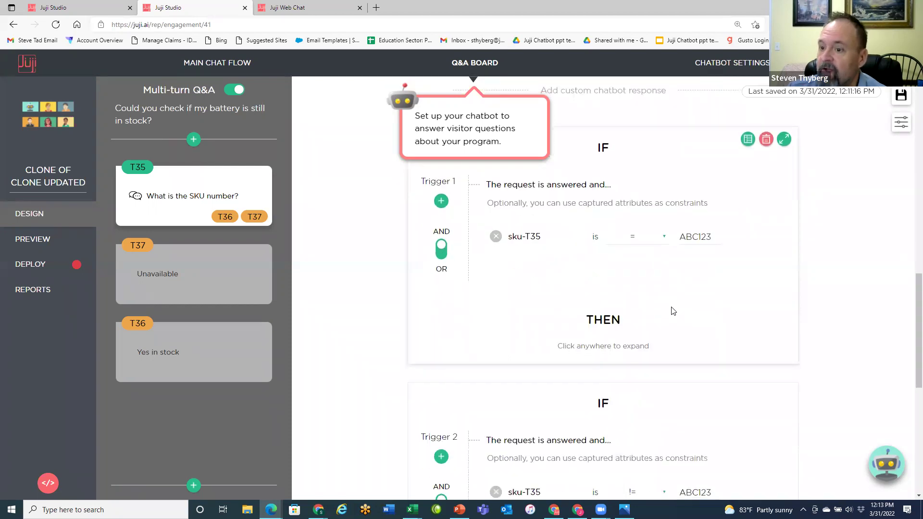
{"action": "scroll", "coordinate": [679, 301], "scroll_direction": "down", "scroll_amount": 1}
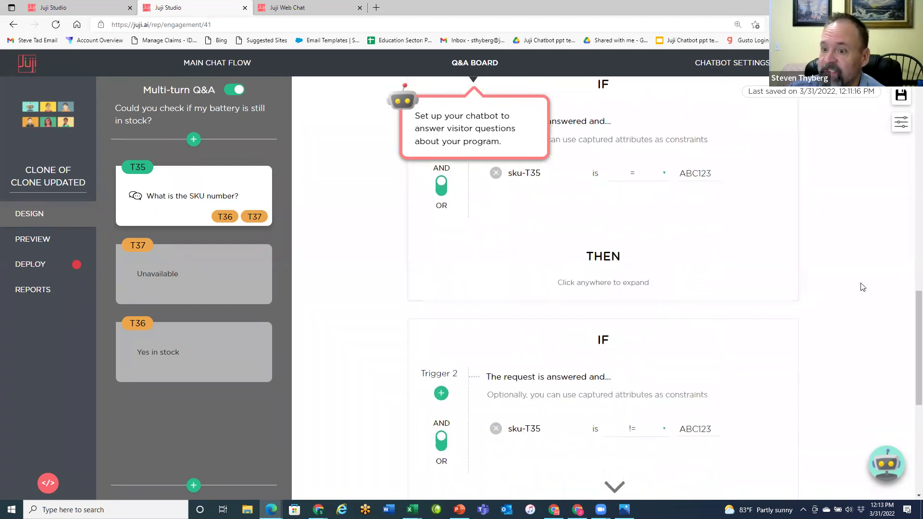
{"action": "left_click", "coordinate": [619, 283]}
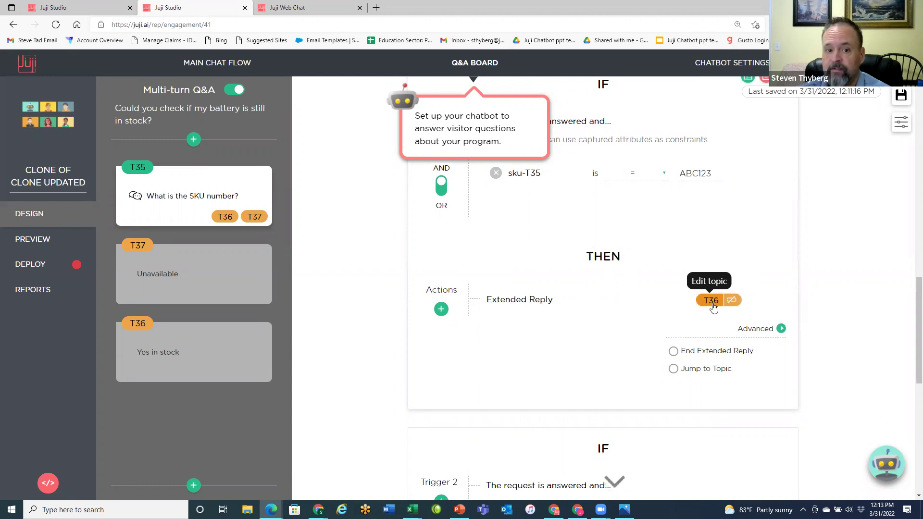
{"action": "left_click", "coordinate": [199, 367]}
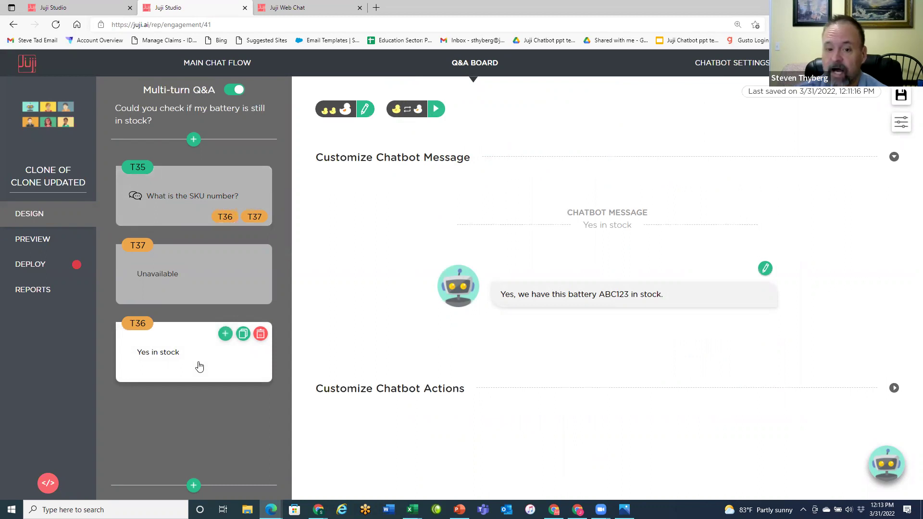
{"action": "left_click", "coordinate": [192, 214]}
- Check Trigger 2's != operator options, then open the T37 Unavailable reply card
{"action": "scroll", "coordinate": [677, 330], "scroll_direction": "down", "scroll_amount": 3}
{"action": "scroll", "coordinate": [677, 331], "scroll_direction": "down", "scroll_amount": 10}
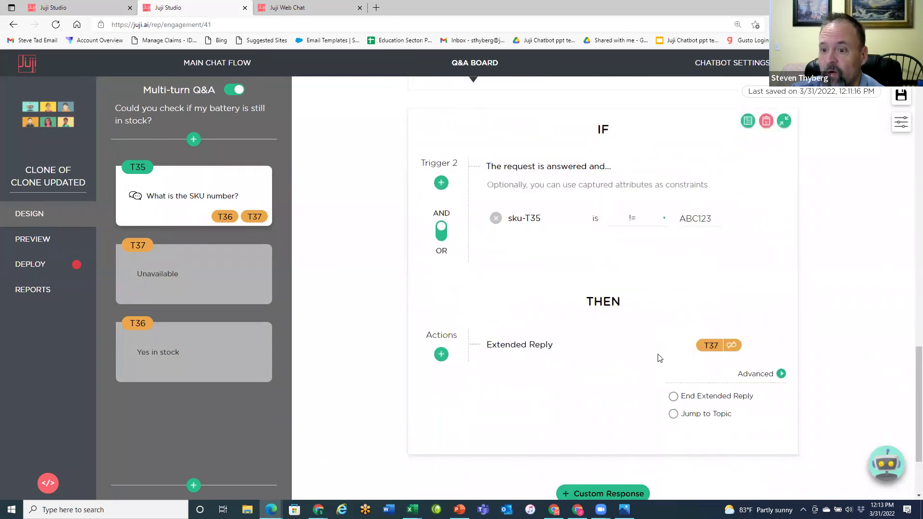
{"action": "scroll", "coordinate": [659, 354], "scroll_direction": "down", "scroll_amount": 1}
{"action": "scroll", "coordinate": [637, 332], "scroll_direction": "up", "scroll_amount": 1}
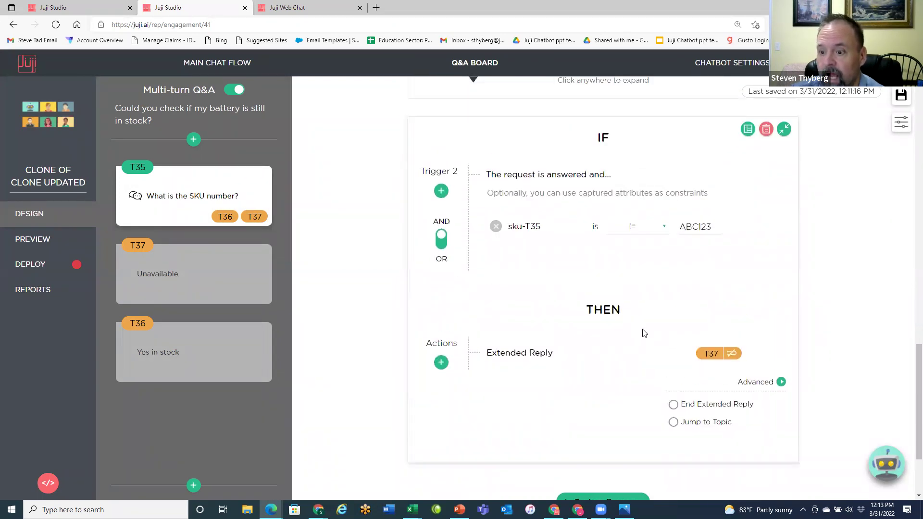
{"action": "scroll", "coordinate": [644, 332], "scroll_direction": "down", "scroll_amount": 2}
{"action": "scroll", "coordinate": [646, 332], "scroll_direction": "up", "scroll_amount": 1}
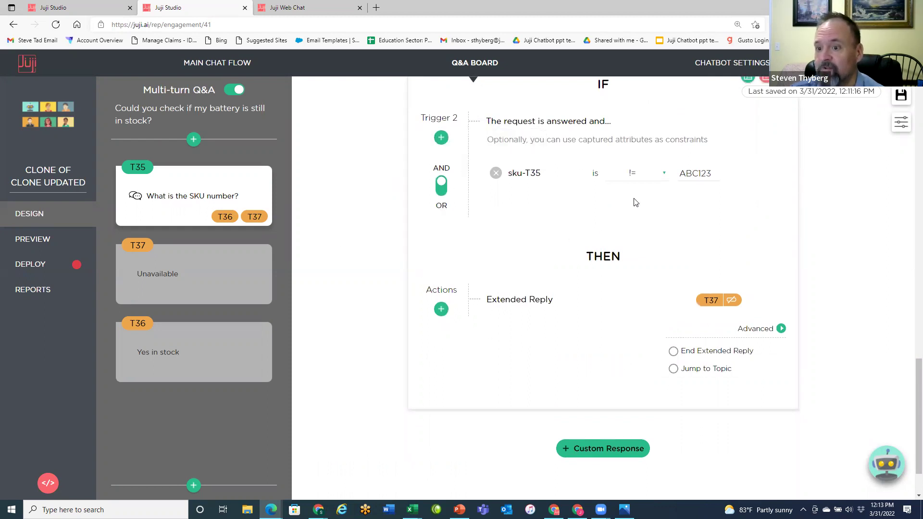
{"action": "left_click", "coordinate": [665, 175]}
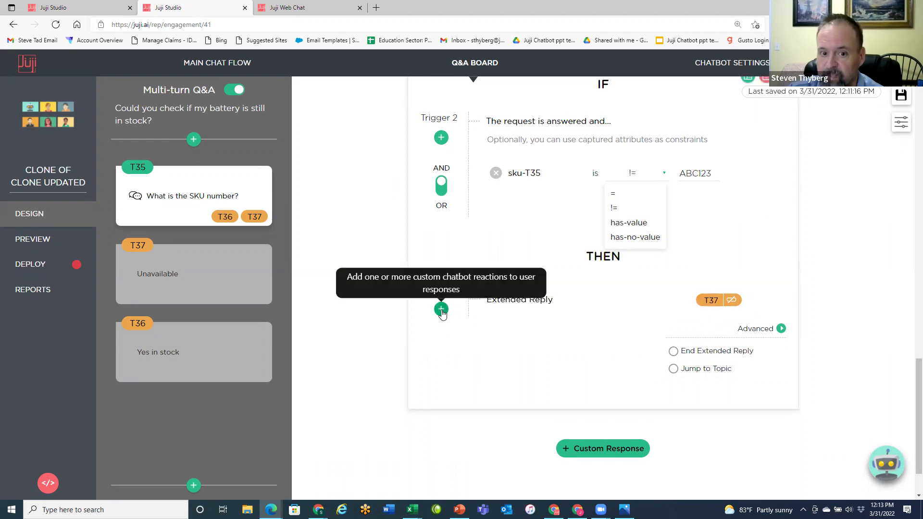
{"action": "left_click", "coordinate": [201, 282]}
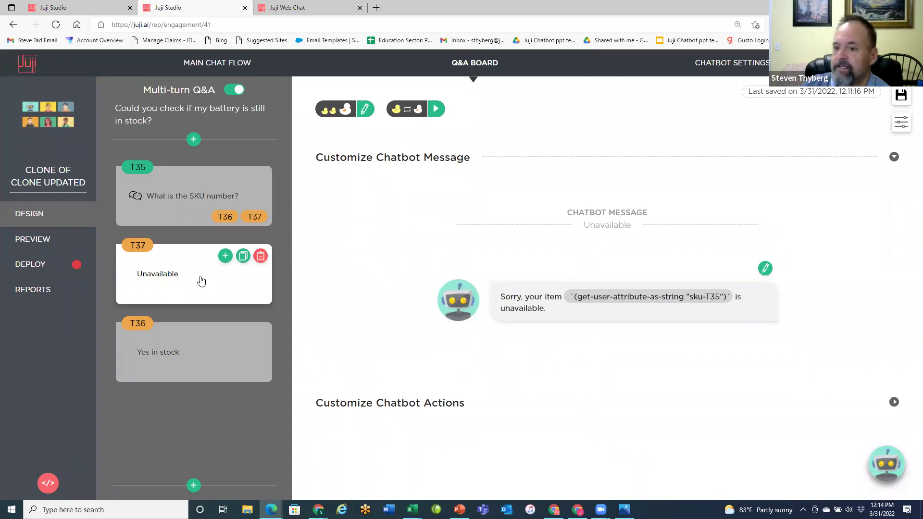
- Open T37's 'Sorry, your item [sku-T35] is unavailable' message in the editor
{"action": "left_click", "coordinate": [765, 268]}
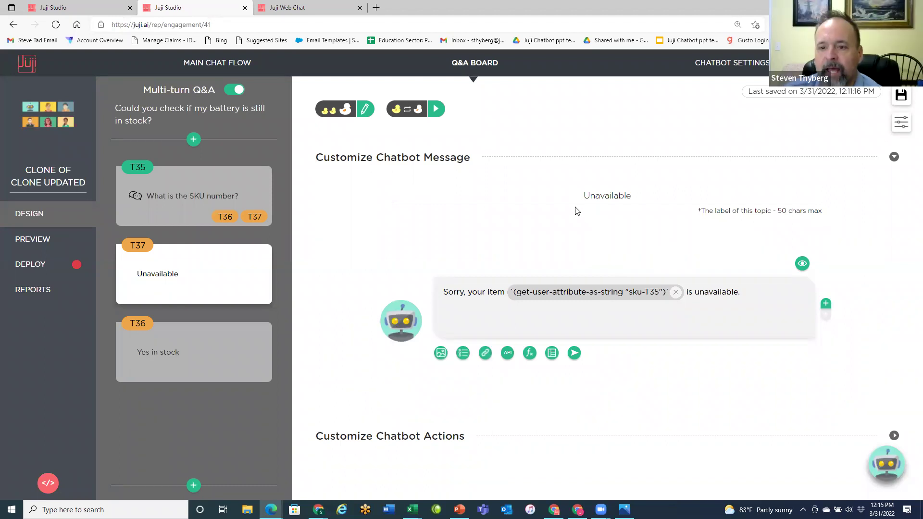
- Leave the Q&A board and present the PowerPoint slide 'How Multi-Turn Q&A Handles Complex Situations' with its tuition example
{"action": "left_click", "coordinate": [475, 68]}
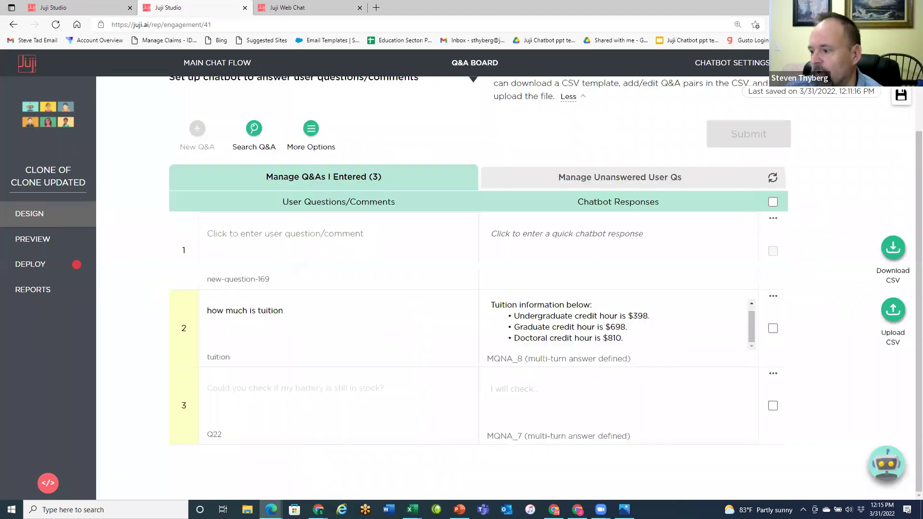
{"action": "key", "text": "alt+Tab"}
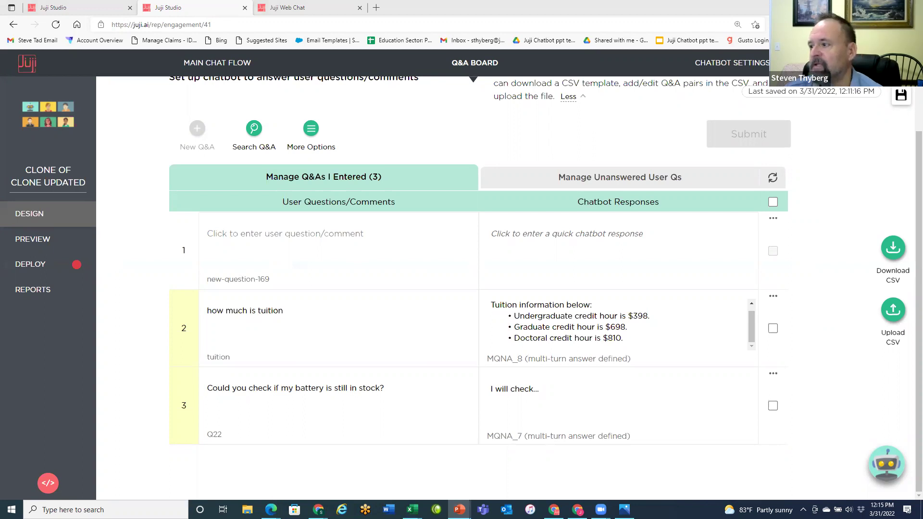
{"action": "key", "text": "shift+F5"}
{"action": "key", "text": "Right"}
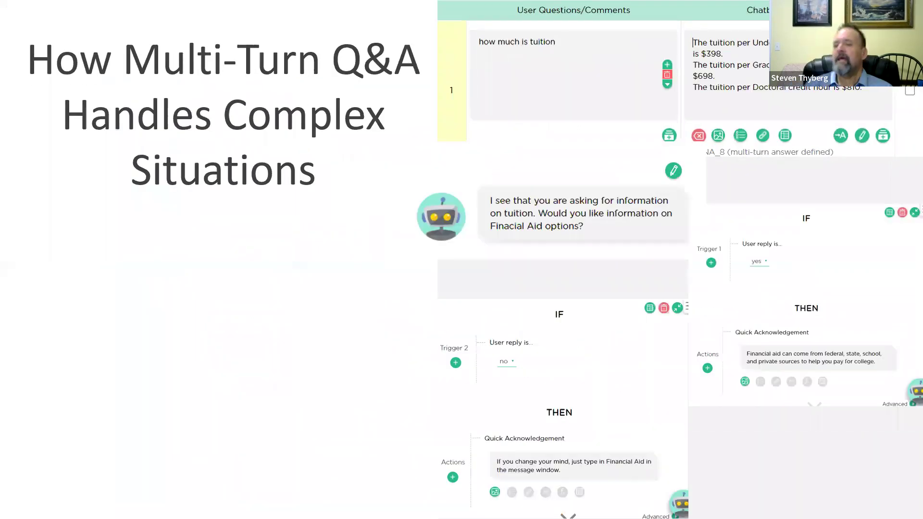
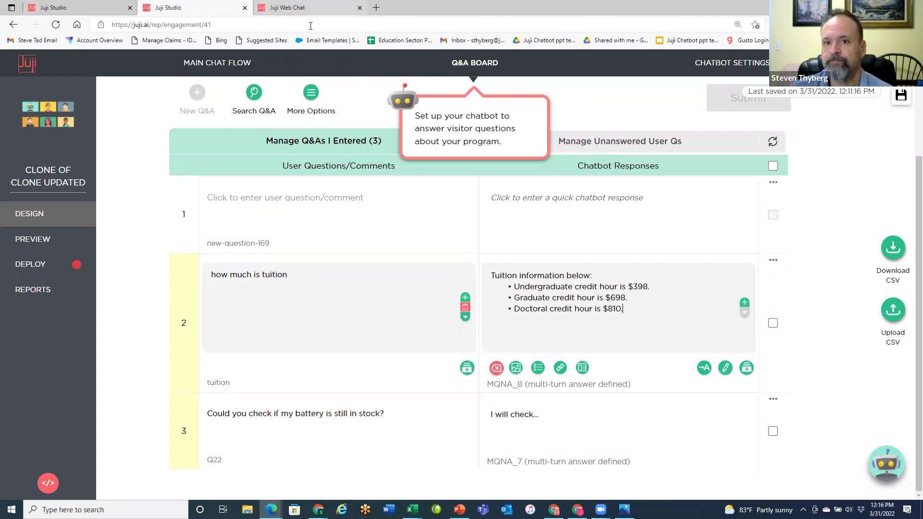
- Switch to the live web chat to test the tuition answer
{"action": "left_click", "coordinate": [289, 7]}
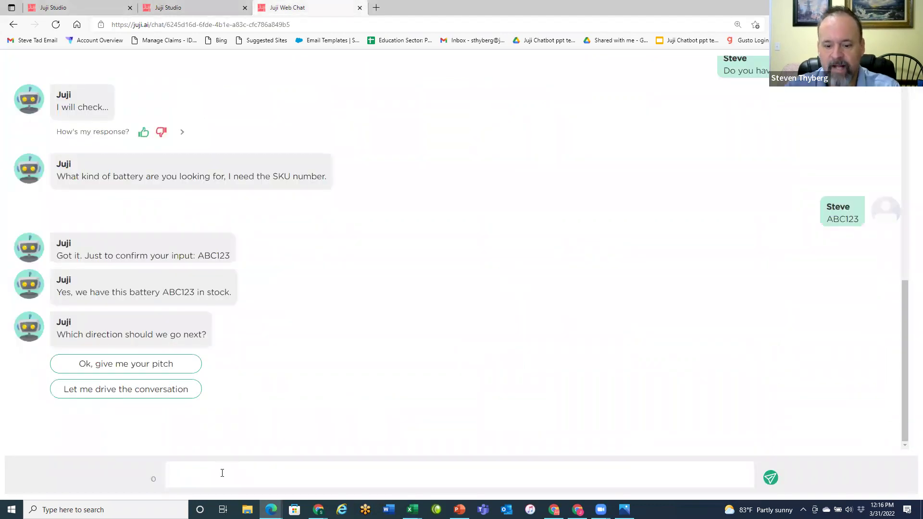
- Ask the bot 'How much is tuition' and accept the financial aid follow-up with 'Yes'
{"action": "type", "text": "How m"}
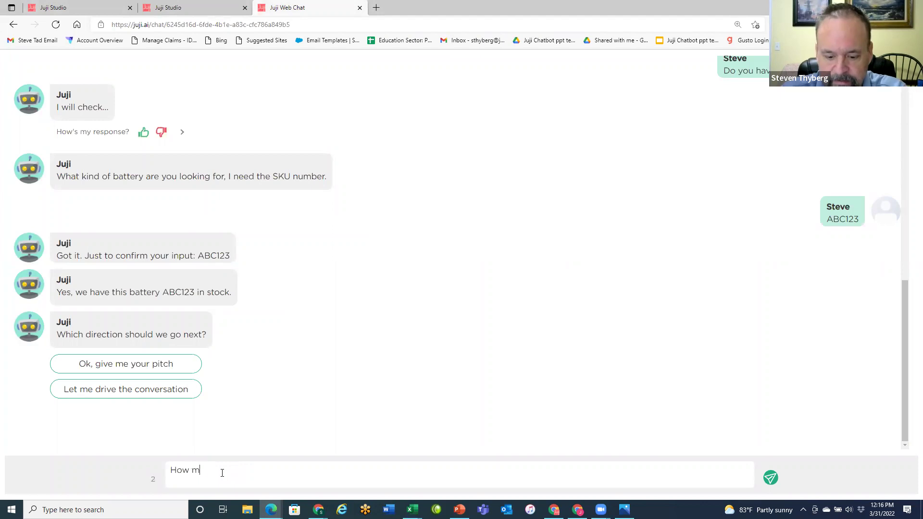
{"action": "type", "text": "uch is tu"}
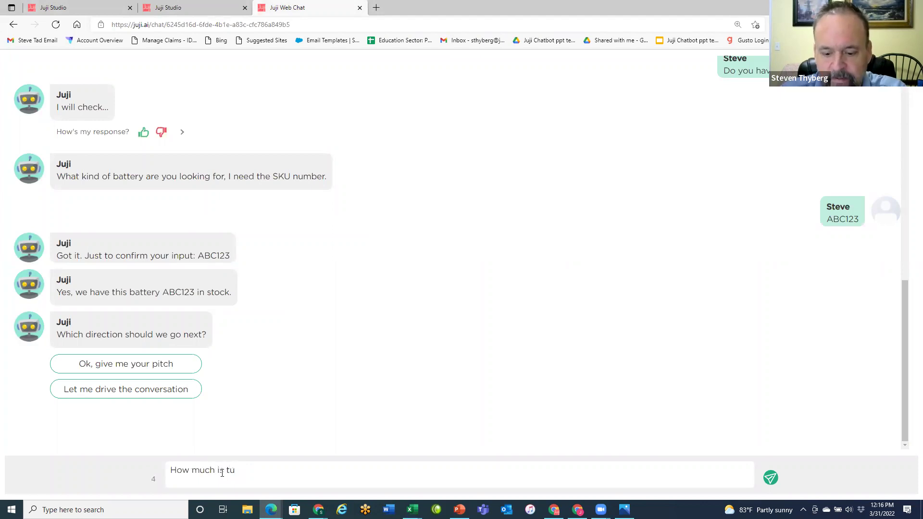
{"action": "type", "text": "ition"}
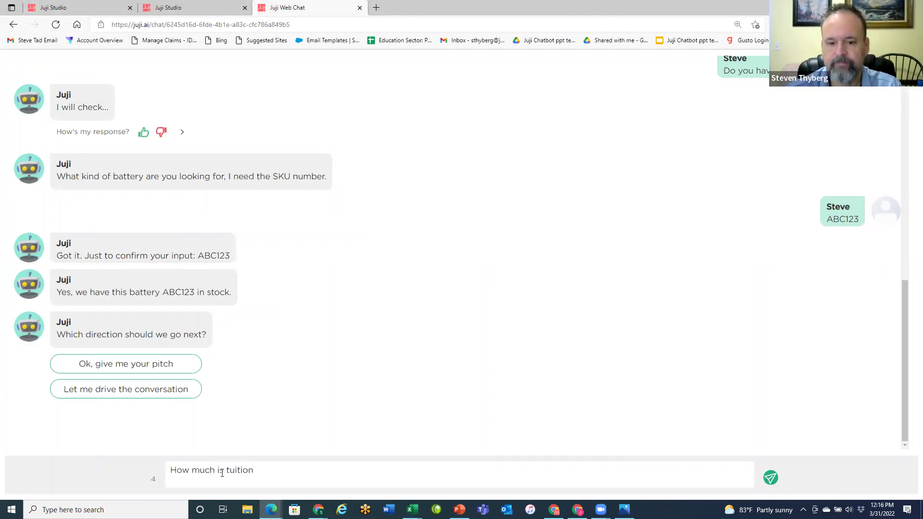
{"action": "key", "text": "Return"}
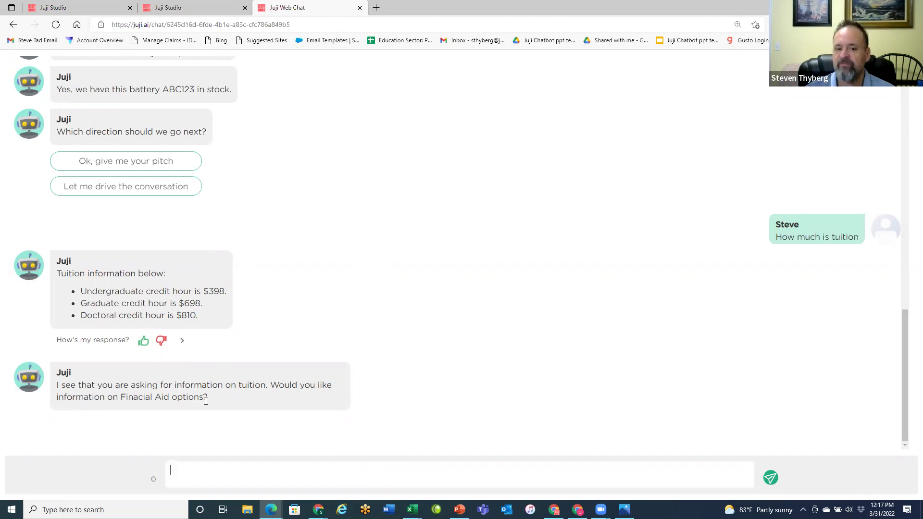
{"action": "left_click", "coordinate": [257, 476]}
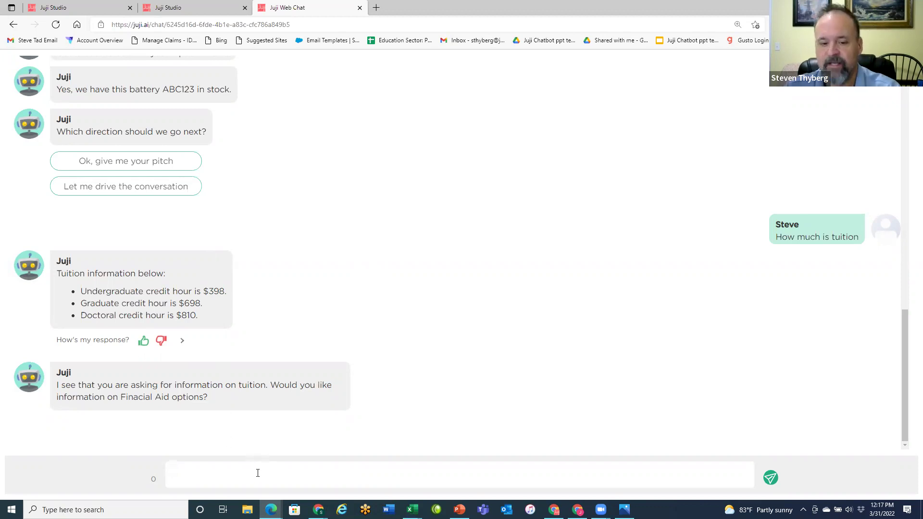
{"action": "type", "text": "Yes"}
{"action": "key", "text": "Return"}
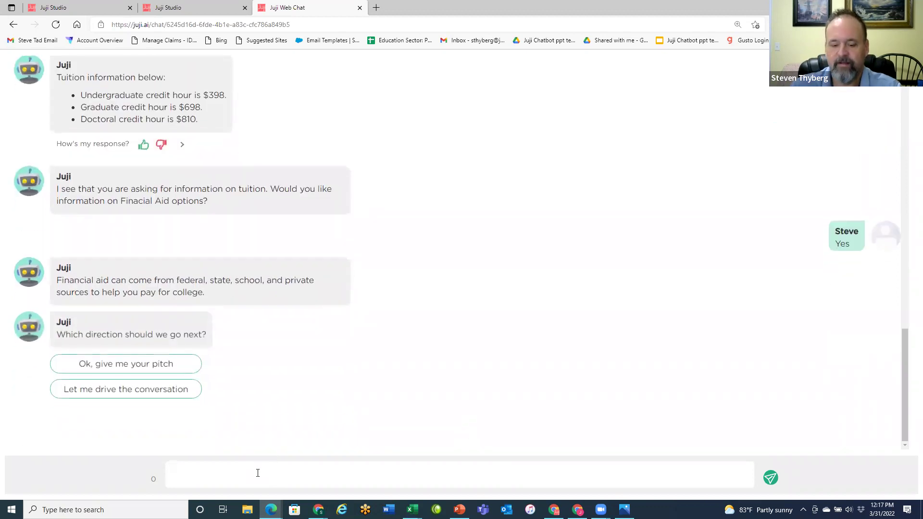
- Ask 'How much is tuition' again after discarding a half-typed 'Financial' message
{"action": "type", "text": "Finacial"}
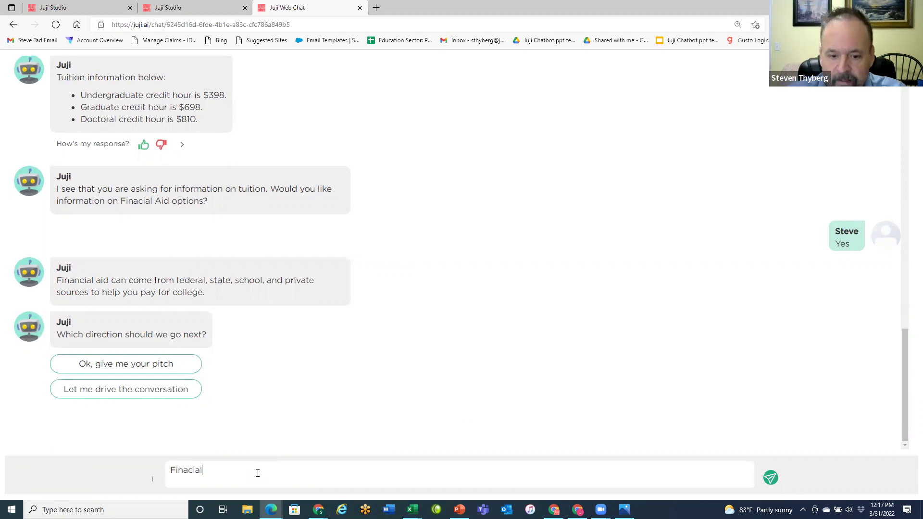
{"action": "key", "text": "BackSpace"}
{"action": "key", "text": "BackSpace"}
{"action": "key", "text": "BackSpace"}
{"action": "key", "text": "BackSpace"}
{"action": "key", "text": "BackSpace"}
{"action": "key", "text": "BackSpace"}
{"action": "key", "text": "BackSpace"}
{"action": "type", "text": "How much is tuition"}
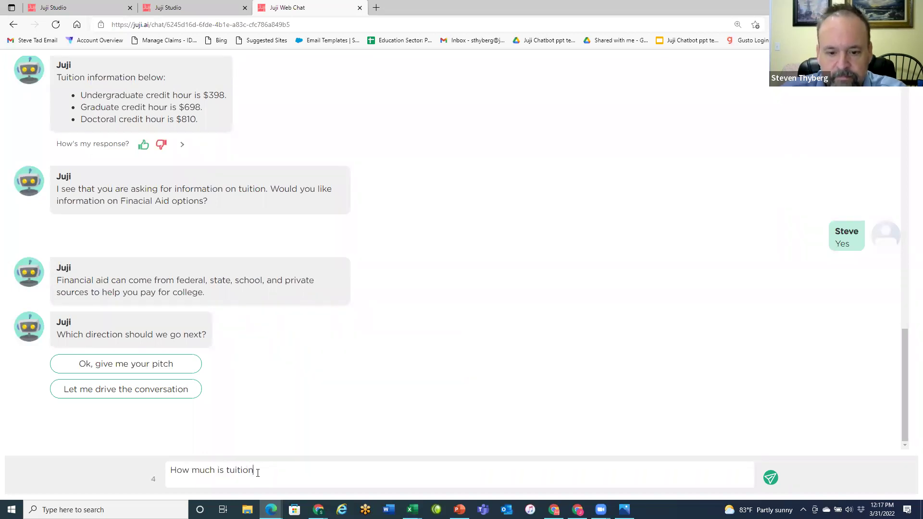
{"action": "key", "text": "Return"}
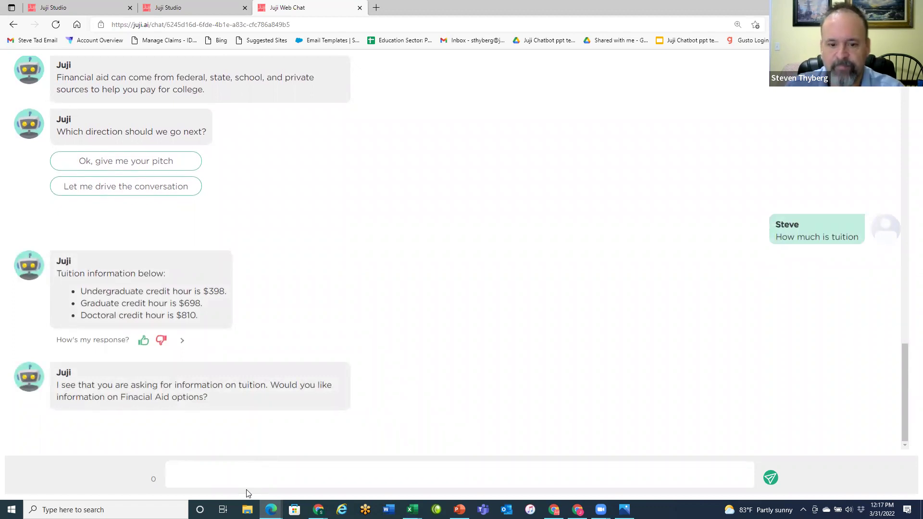
- Reply 'no' to the aid offer, send a correctly spelled 'Financial Aid', then return to the studio
{"action": "type", "text": "no"}
{"action": "key", "text": "Return"}
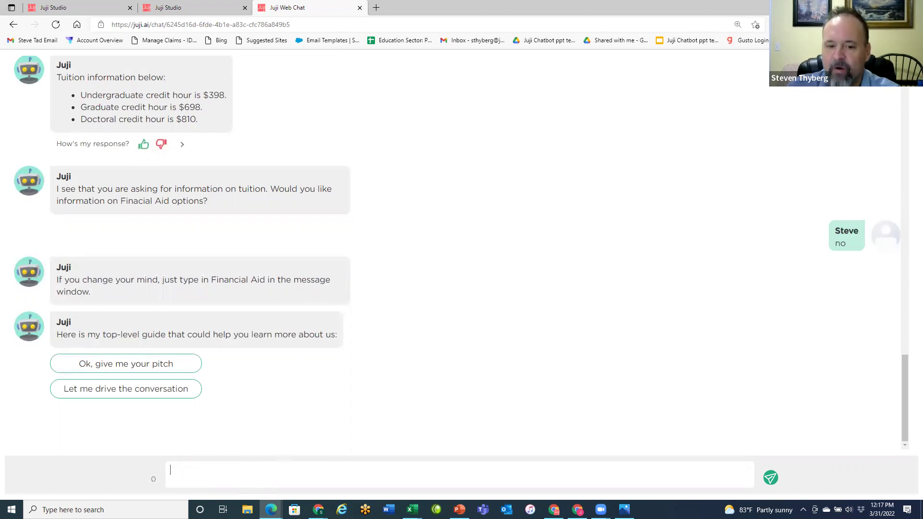
{"action": "type", "text": "Fina"}
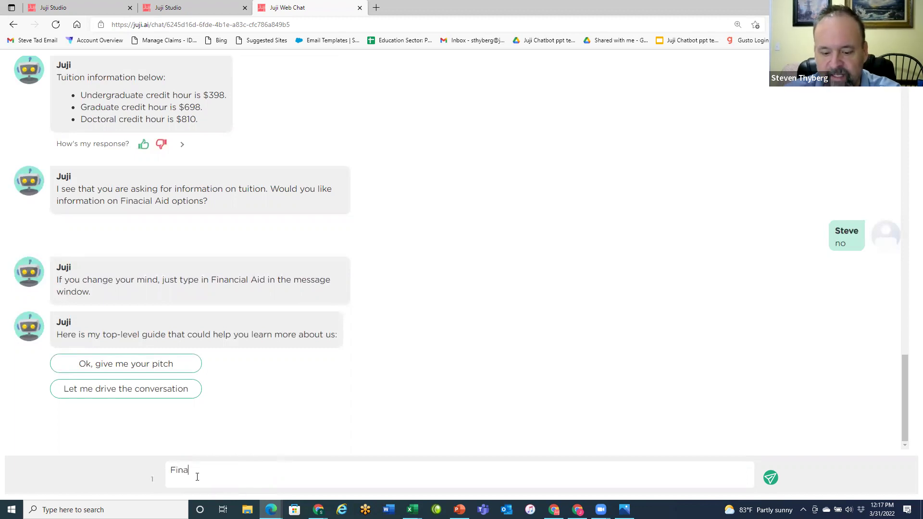
{"action": "type", "text": "cial Aid"}
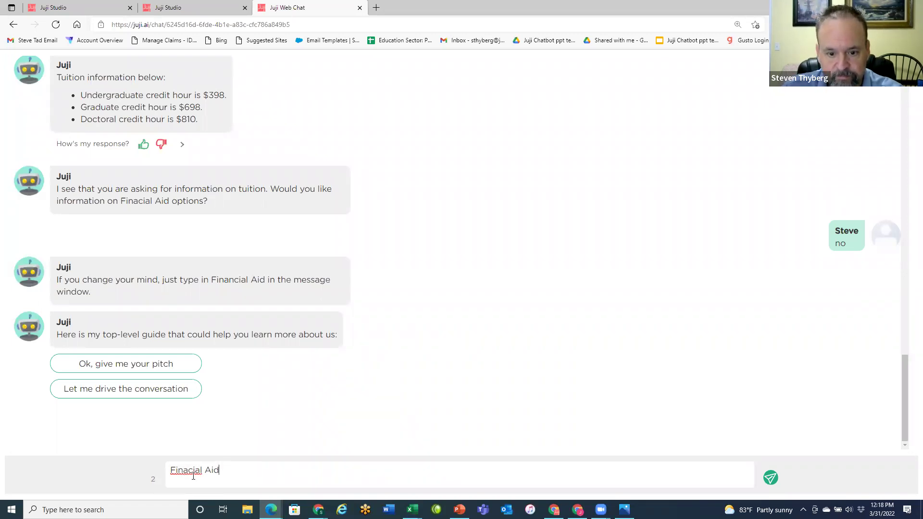
{"action": "left_click", "coordinate": [188, 470]}
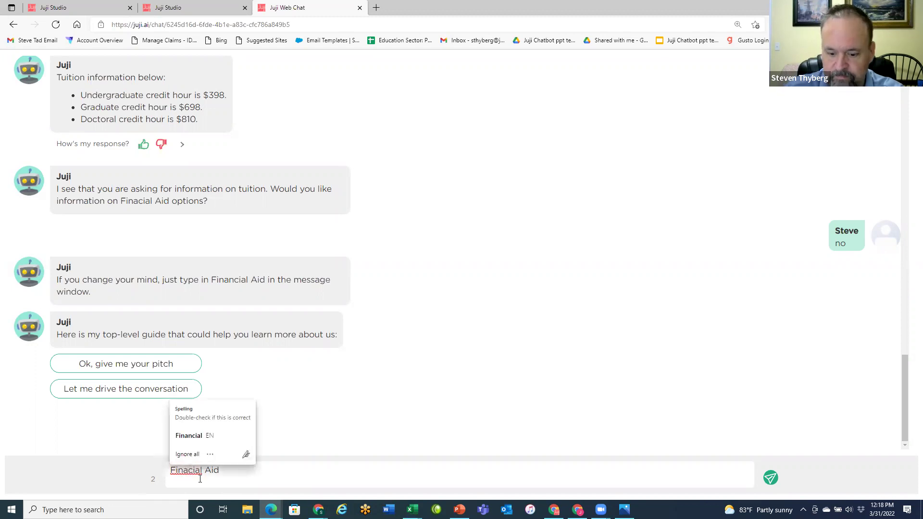
{"action": "type", "text": "n"}
{"action": "key", "text": "End"}
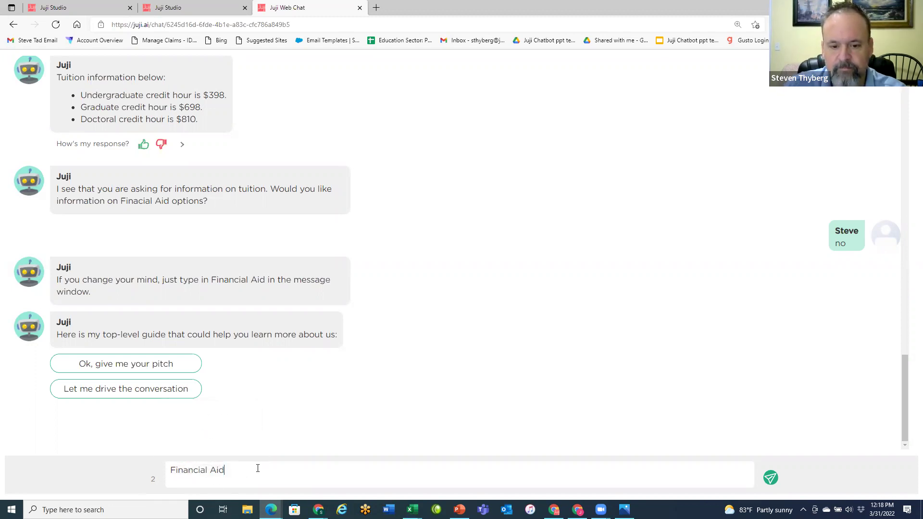
{"action": "key", "text": "Return"}
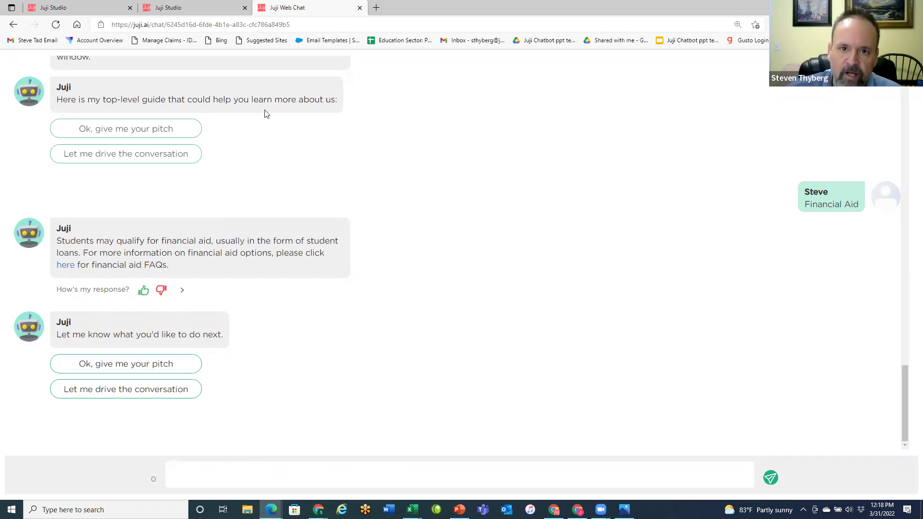
{"action": "left_click", "coordinate": [436, 146]}
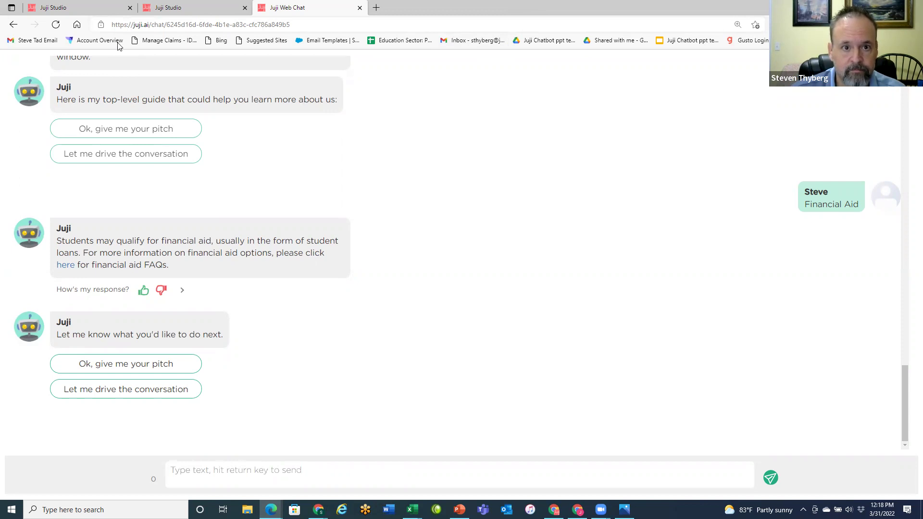
{"action": "left_click", "coordinate": [192, 8]}
- Open the multi-turn Q&A editor for the 'how much is tuition' question in row 2
{"action": "mouse_move", "coordinate": [577, 510]}
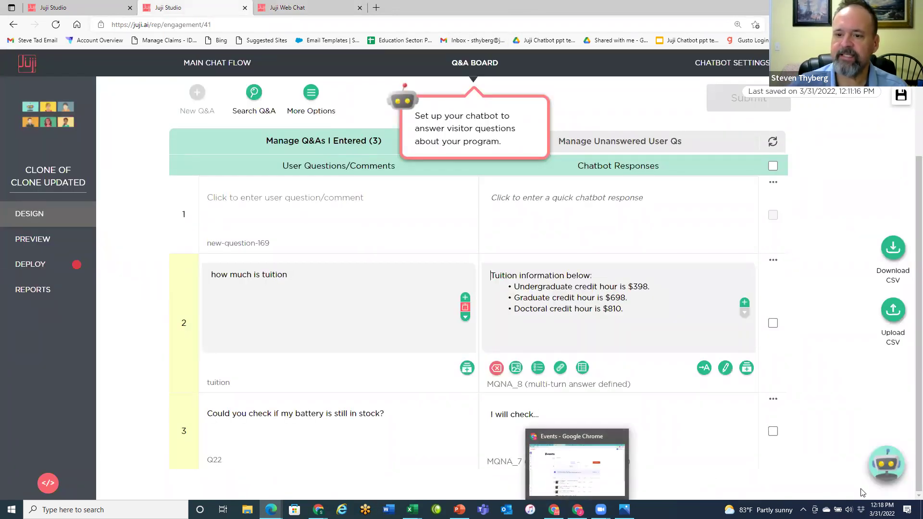
{"action": "left_click", "coordinate": [663, 334]}
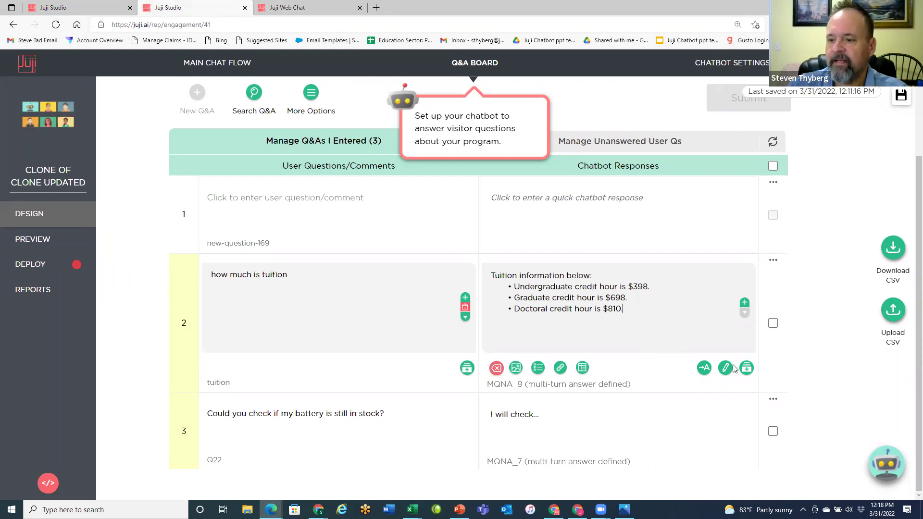
{"action": "left_click", "coordinate": [681, 218]}
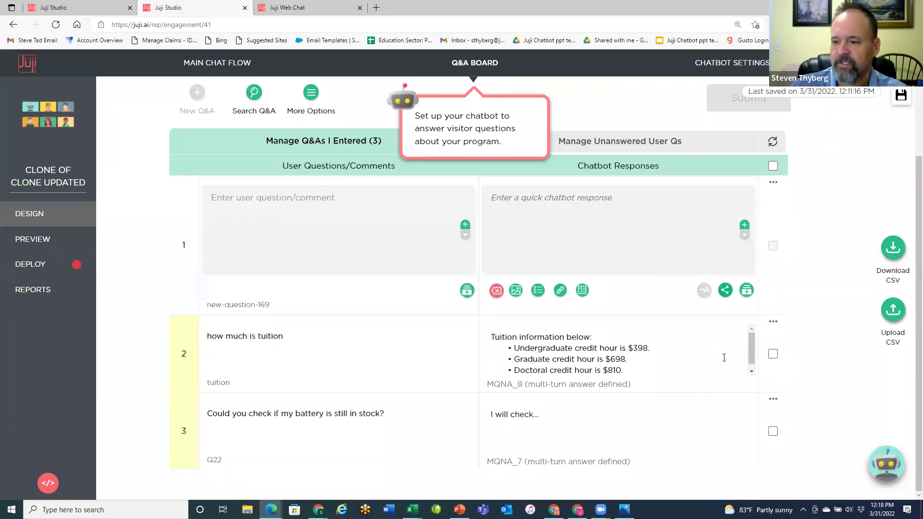
{"action": "scroll", "coordinate": [716, 343], "scroll_direction": "down", "scroll_amount": 1}
{"action": "left_click", "coordinate": [697, 348]}
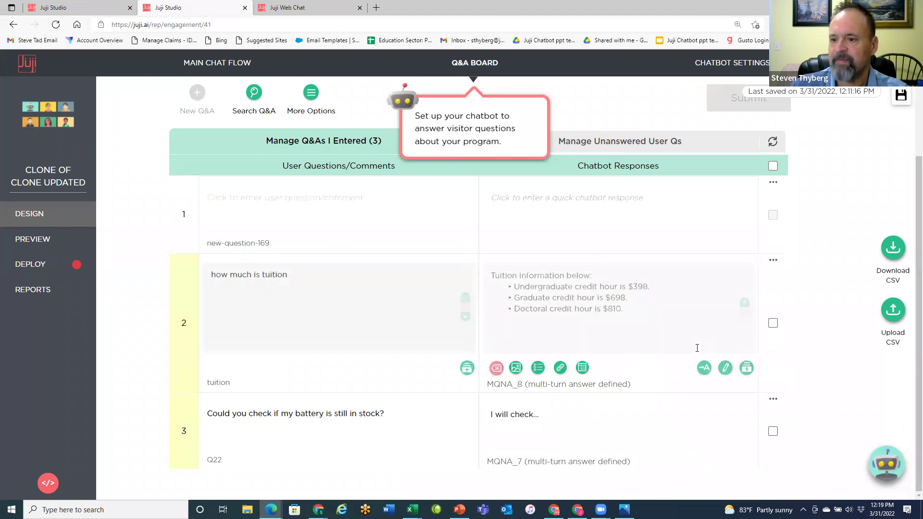
{"action": "left_click", "coordinate": [724, 371]}
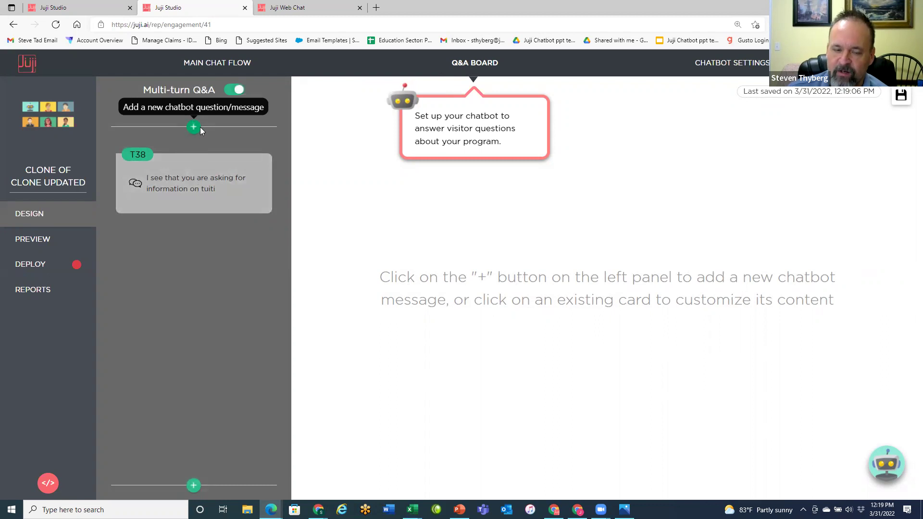
- Correct 'Finacial' to 'Financial' in the T38 follow-up message
{"action": "mouse_move", "coordinate": [195, 161]}
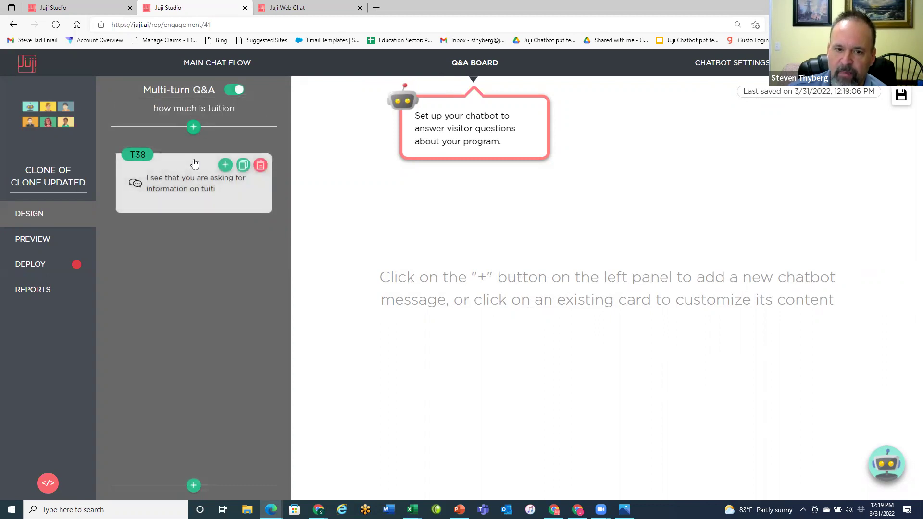
{"action": "left_click", "coordinate": [222, 185]}
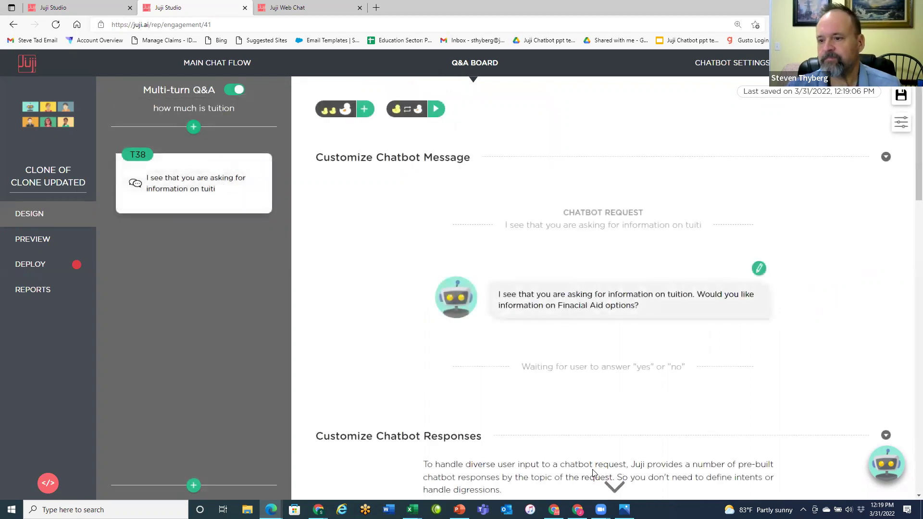
{"action": "left_click", "coordinate": [664, 306]}
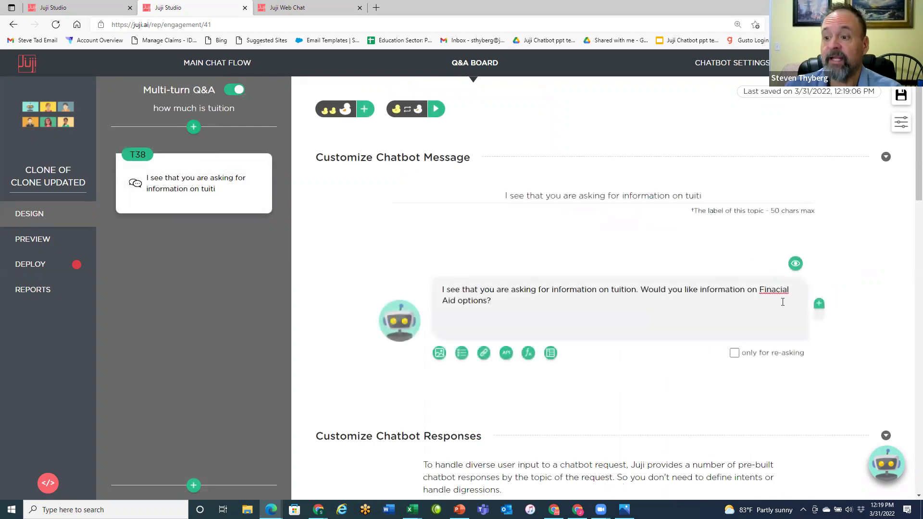
{"action": "right_click", "coordinate": [777, 289]}
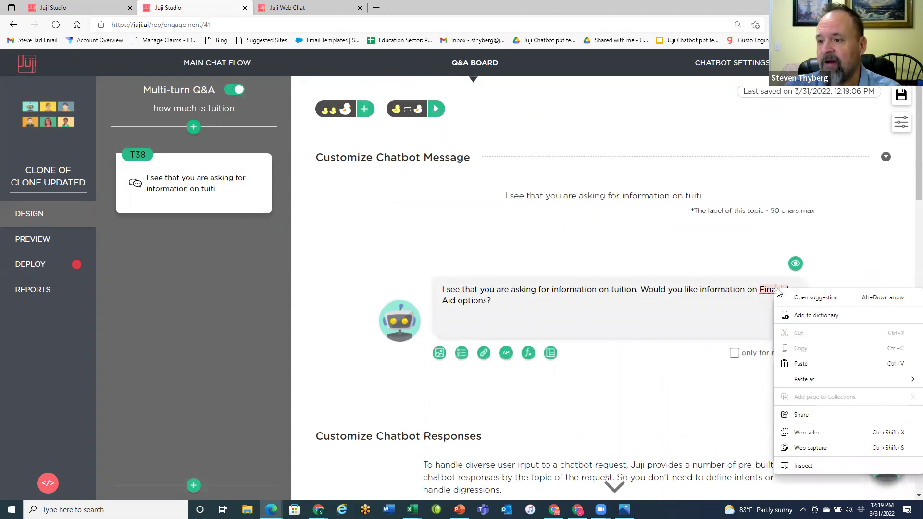
{"action": "left_click", "coordinate": [769, 289]}
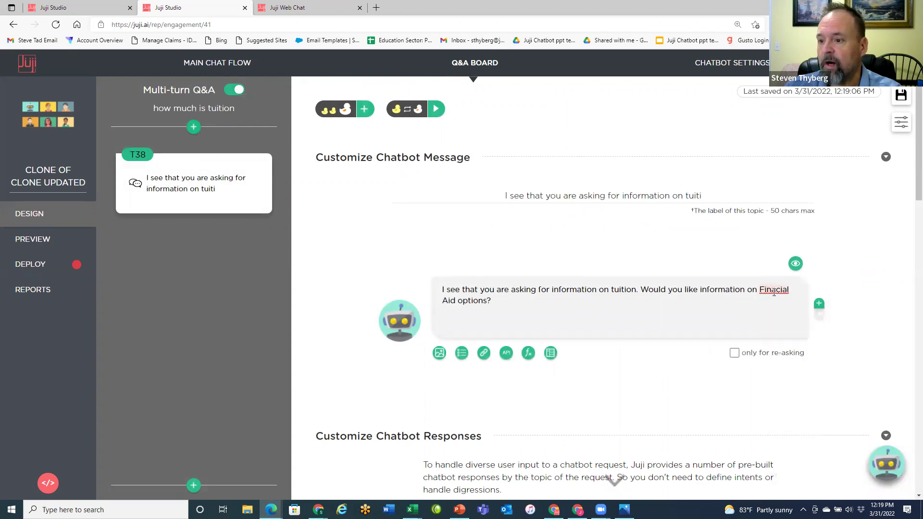
{"action": "left_click", "coordinate": [774, 292]}
{"action": "left_click", "coordinate": [778, 330]}
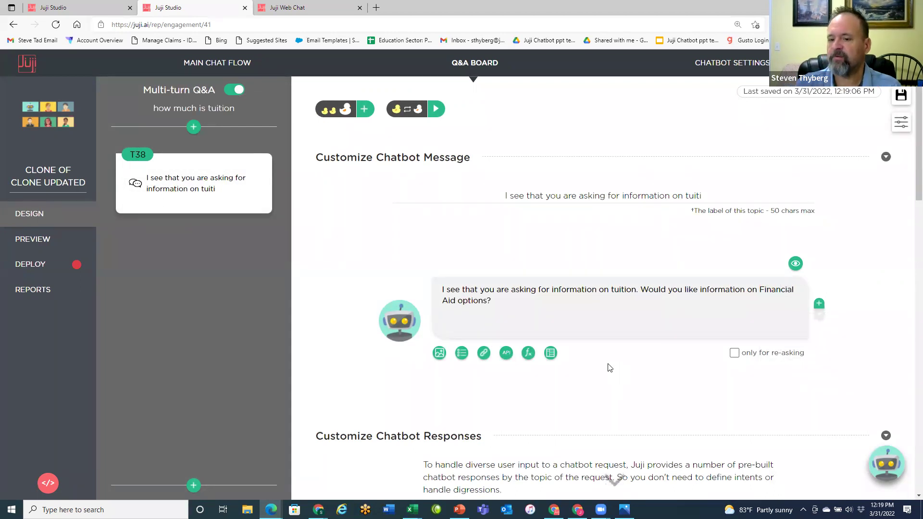
- Expand the yes reply's actions and scroll down to the no reply's financial aid answer
{"action": "scroll", "coordinate": [567, 392], "scroll_direction": "down", "scroll_amount": 4}
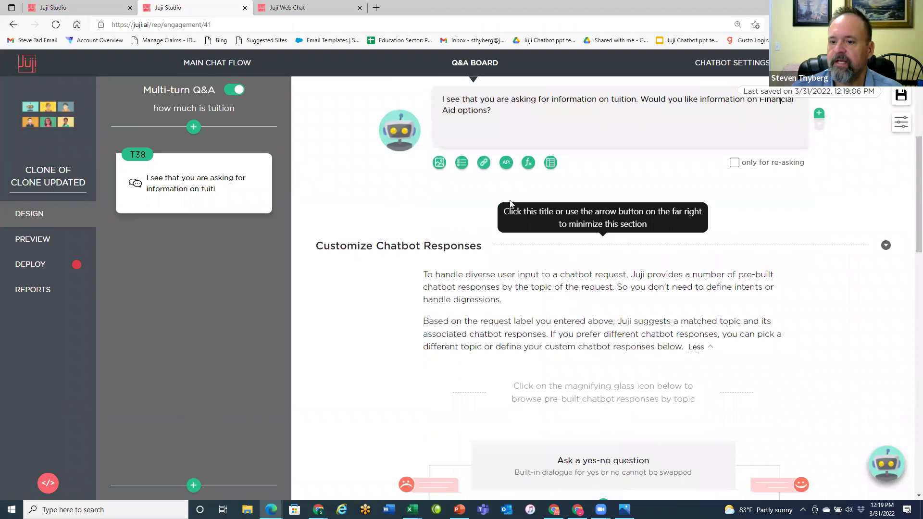
{"action": "scroll", "coordinate": [633, 298], "scroll_direction": "down", "scroll_amount": 7}
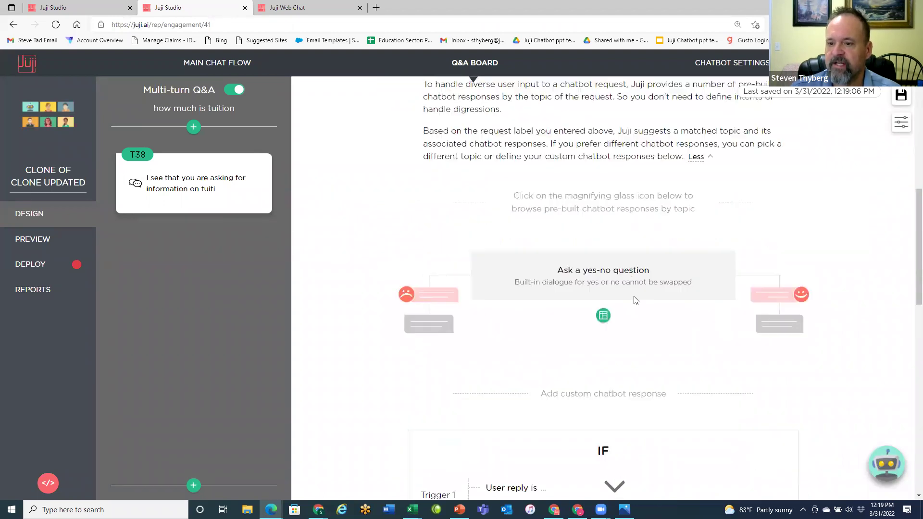
{"action": "scroll", "coordinate": [600, 428], "scroll_direction": "down", "scroll_amount": 3}
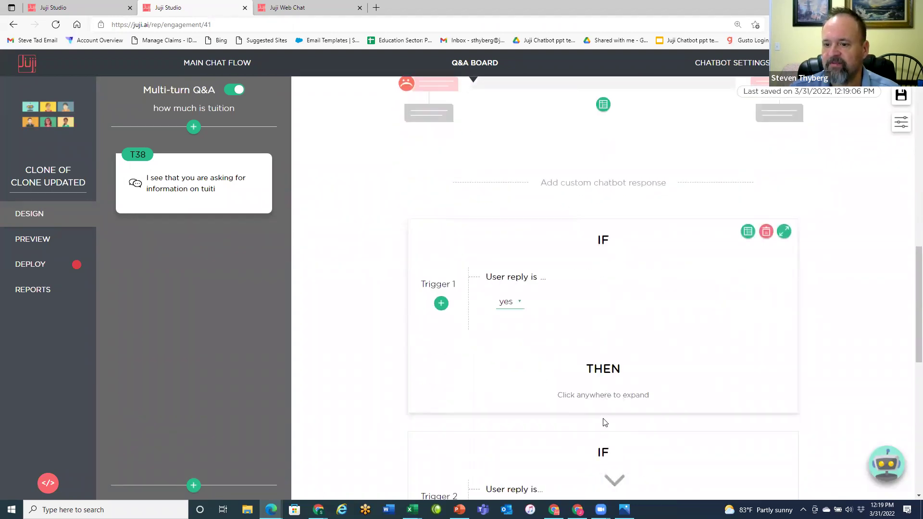
{"action": "left_click", "coordinate": [658, 362]}
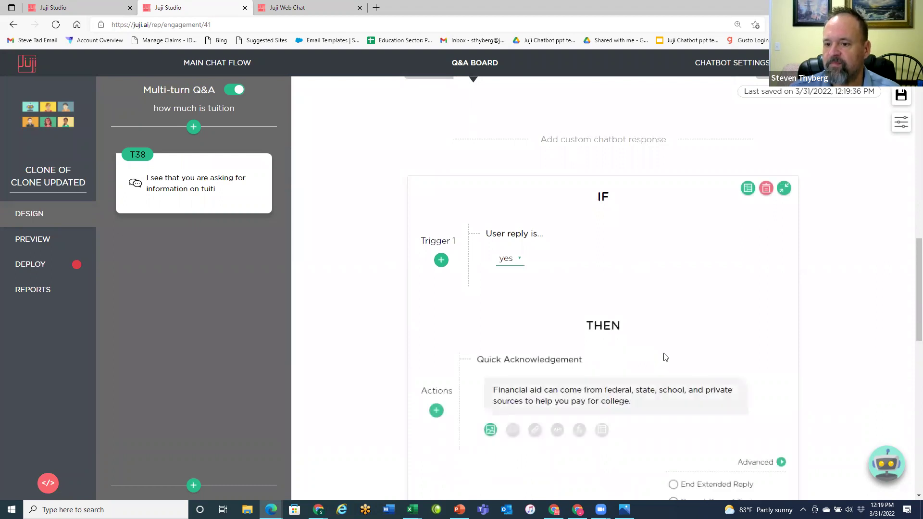
{"action": "scroll", "coordinate": [659, 370], "scroll_direction": "down", "scroll_amount": 1}
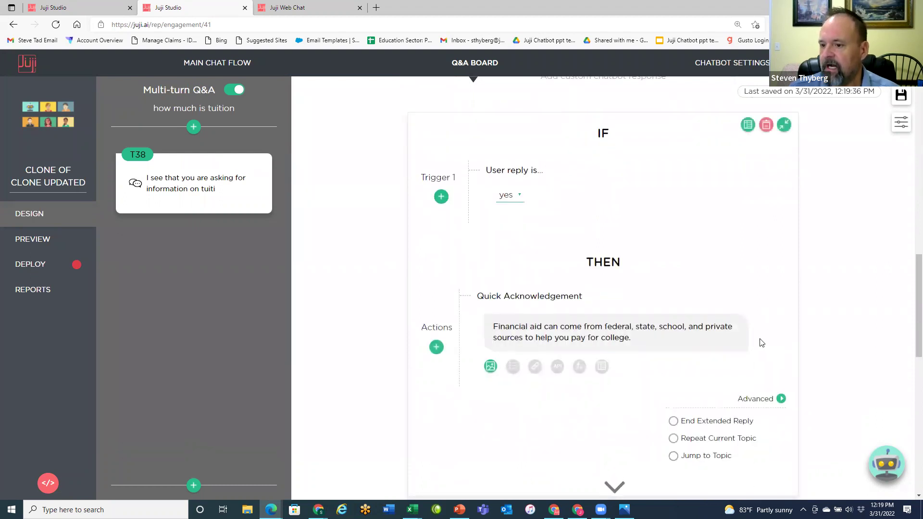
{"action": "scroll", "coordinate": [658, 376], "scroll_direction": "down", "scroll_amount": 5}
{"action": "scroll", "coordinate": [659, 377], "scroll_direction": "down", "scroll_amount": 3}
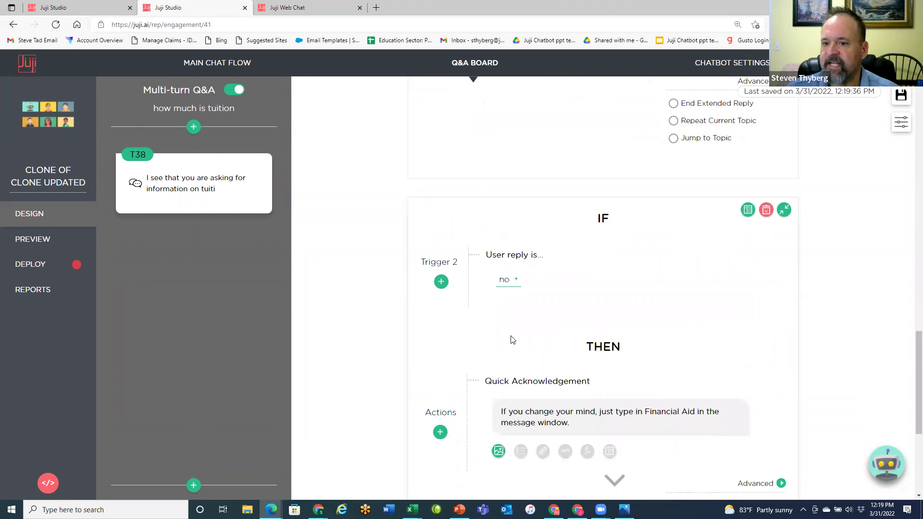
{"action": "scroll", "coordinate": [610, 326], "scroll_direction": "down", "scroll_amount": 3}
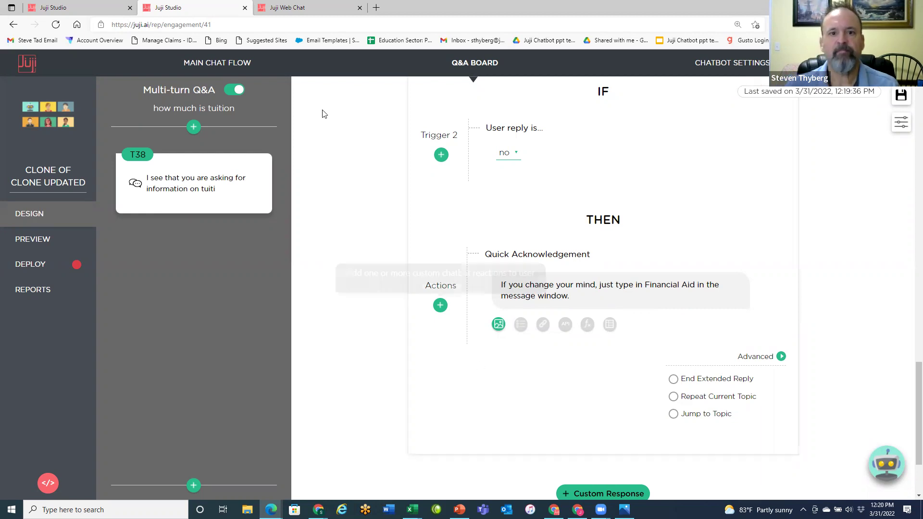
- Go back to the Q&A table and start, then erase, a draft 'What is the' question in row 1
{"action": "left_click", "coordinate": [478, 67]}
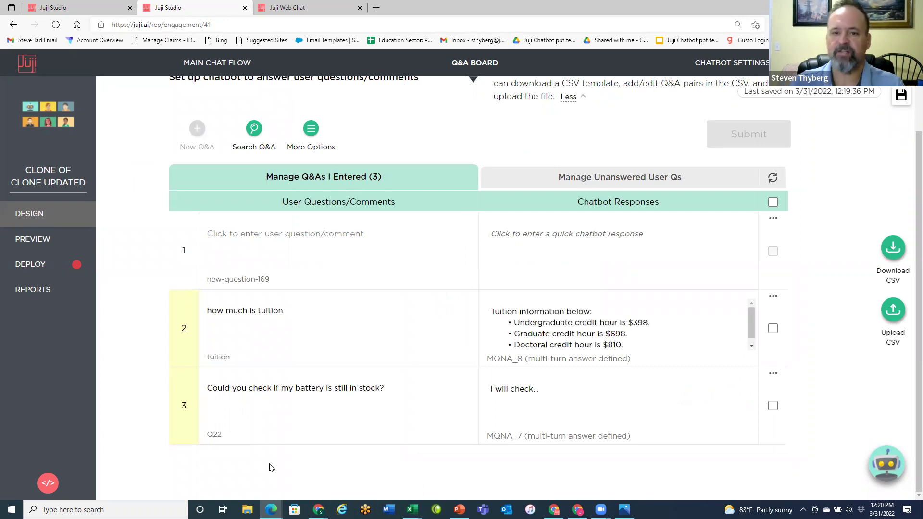
{"action": "left_click", "coordinate": [218, 236]}
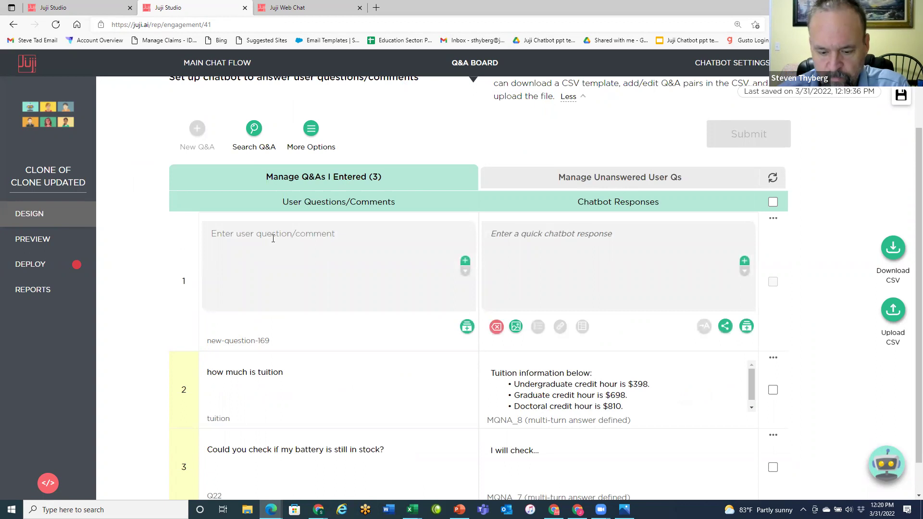
{"action": "type", "text": "What "}
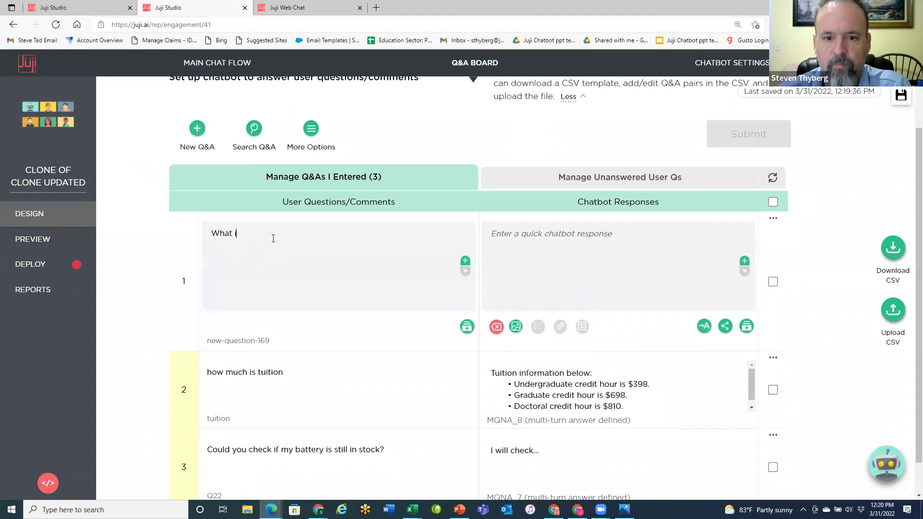
{"action": "type", "text": "is the"}
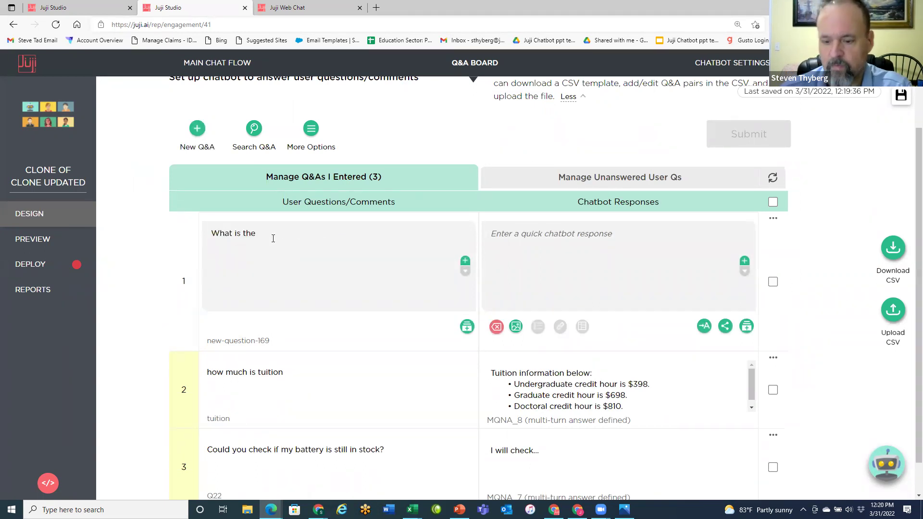
{"action": "key", "text": "BackSpace"}
{"action": "key", "text": "BackSpace"}
{"action": "key", "text": "BackSpace"}
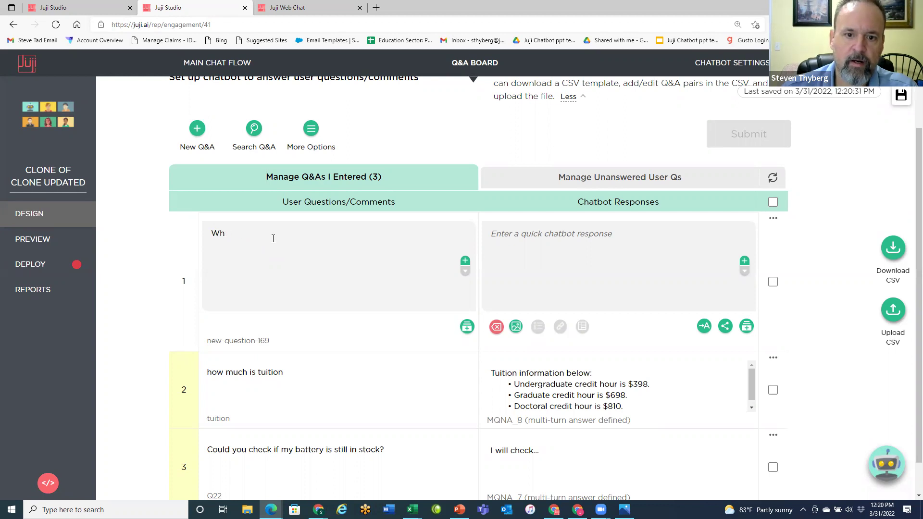
{"action": "key", "text": "BackSpace"}
{"action": "key", "text": "BackSpace"}
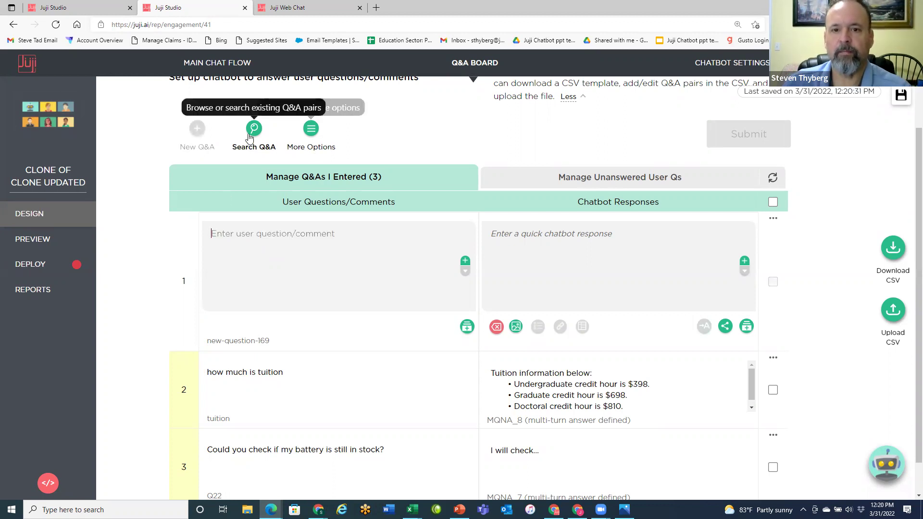
- Search existing Q&As for 'application' and add 'What's the admission criteria?' to the table
{"action": "left_click", "coordinate": [251, 136]}
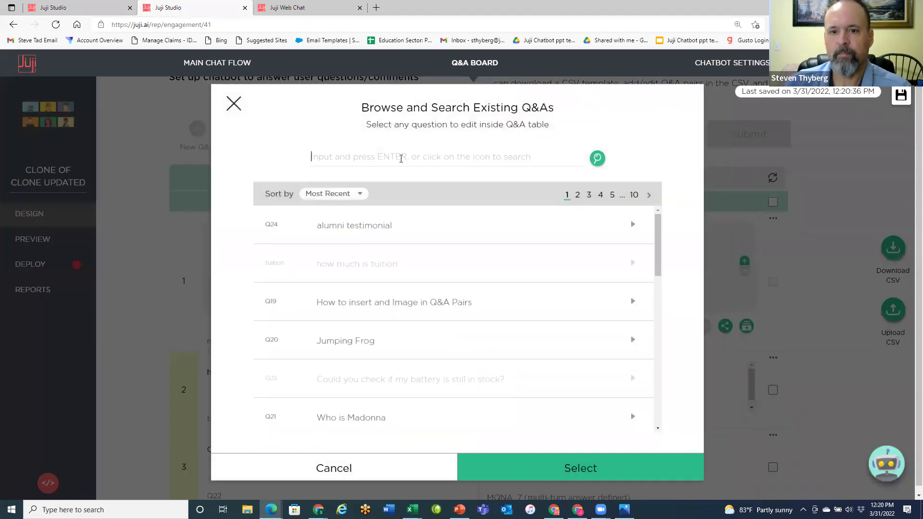
{"action": "type", "text": "applic"}
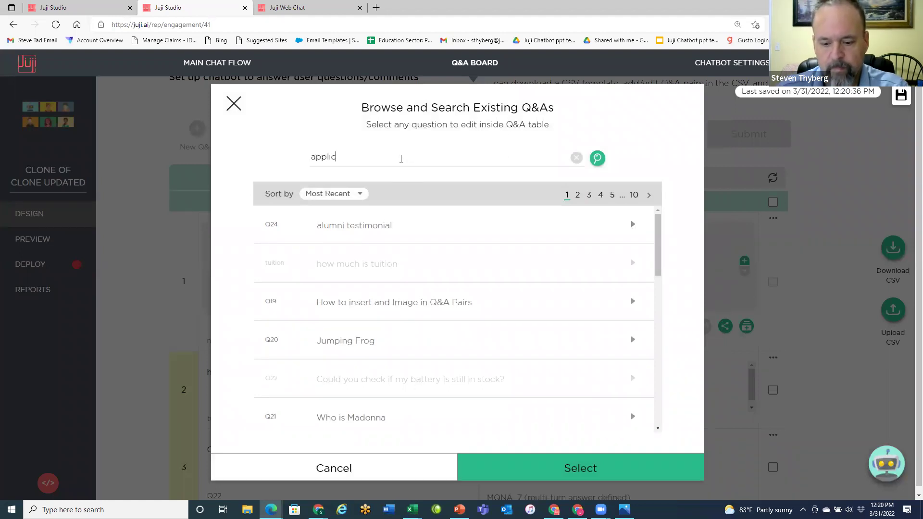
{"action": "type", "text": "ation"}
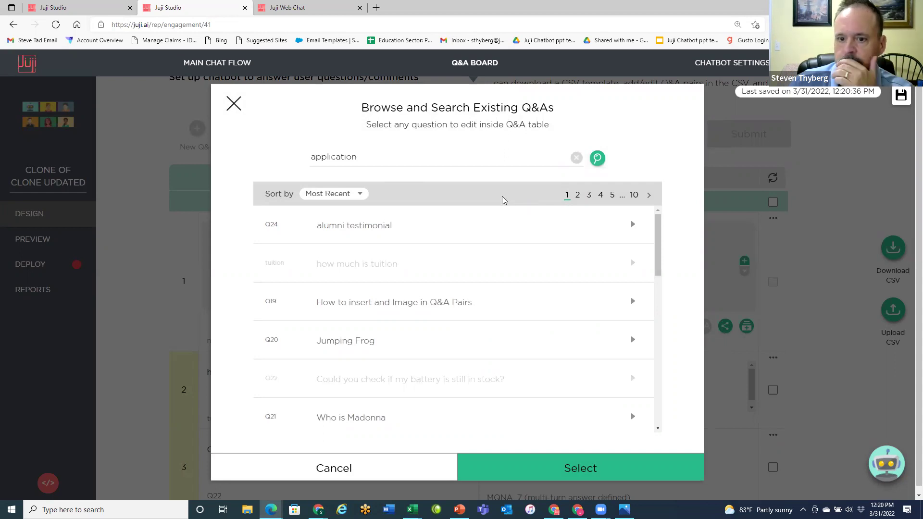
{"action": "scroll", "coordinate": [488, 239], "scroll_direction": "down", "scroll_amount": 1}
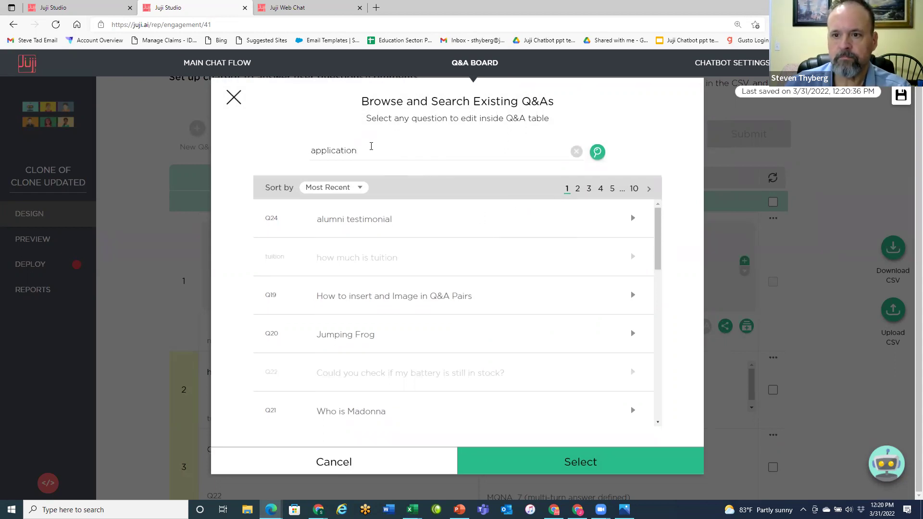
{"action": "left_click", "coordinate": [597, 152]}
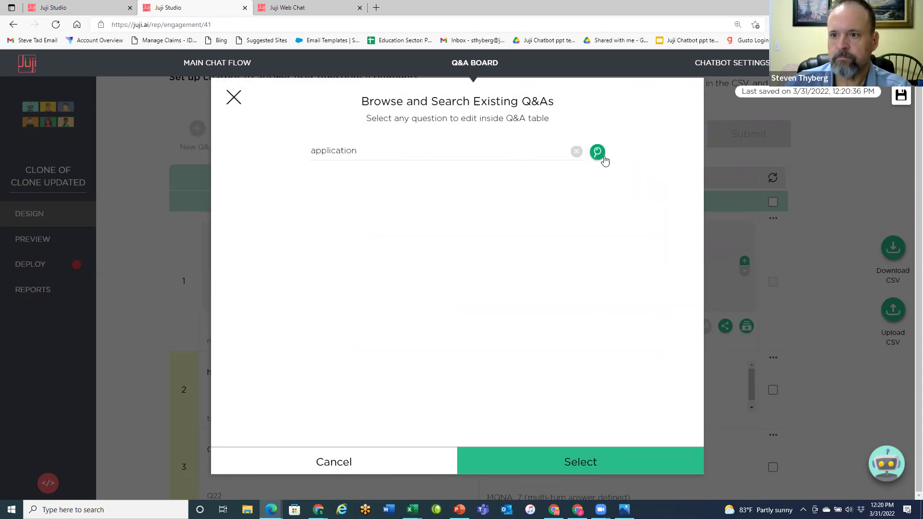
{"action": "scroll", "coordinate": [560, 264], "scroll_direction": "down", "scroll_amount": 1}
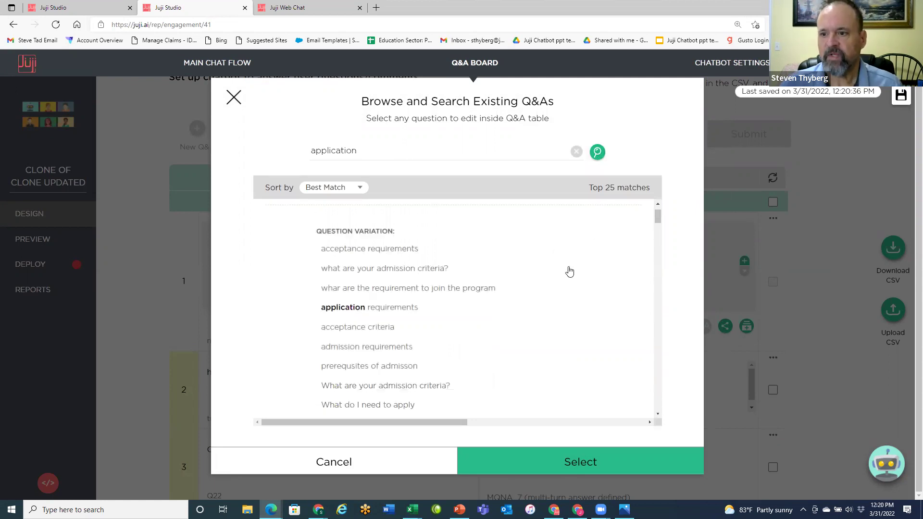
{"action": "scroll", "coordinate": [553, 313], "scroll_direction": "down", "scroll_amount": 5}
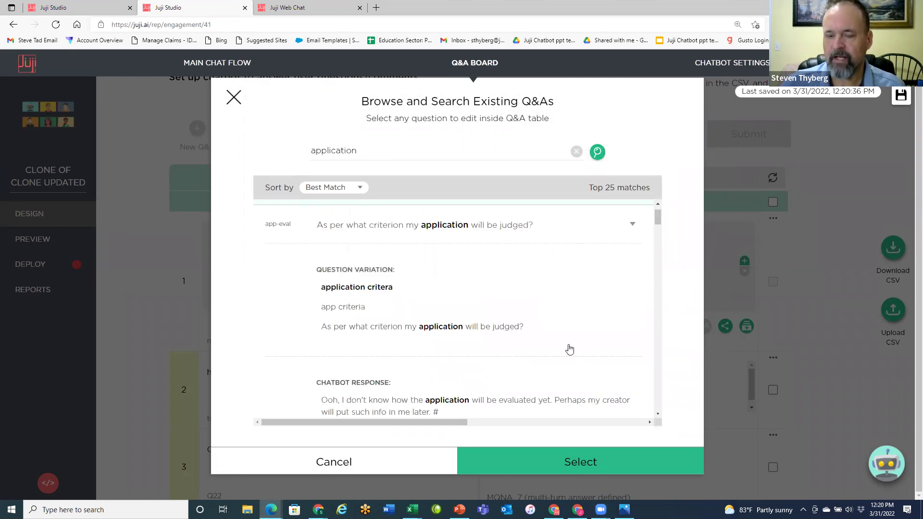
{"action": "scroll", "coordinate": [565, 347], "scroll_direction": "down", "scroll_amount": 1}
{"action": "scroll", "coordinate": [552, 331], "scroll_direction": "up", "scroll_amount": 3}
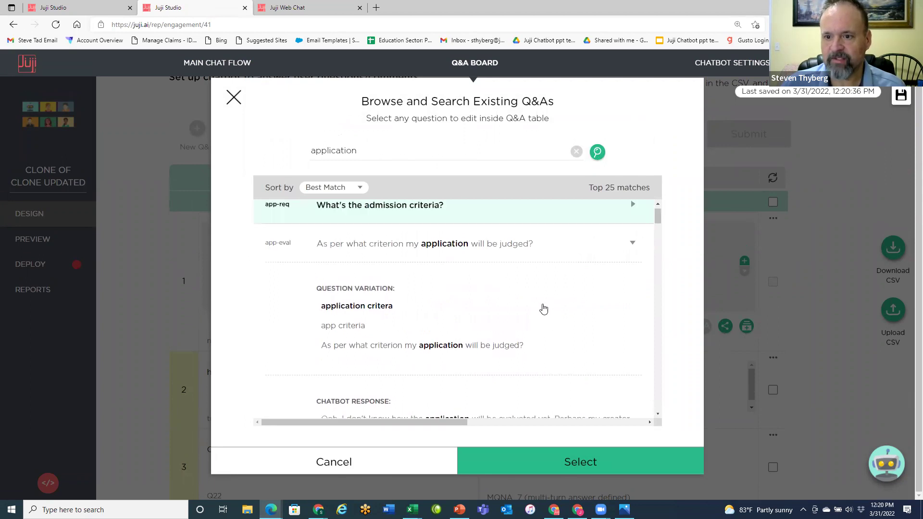
{"action": "left_click", "coordinate": [489, 219]}
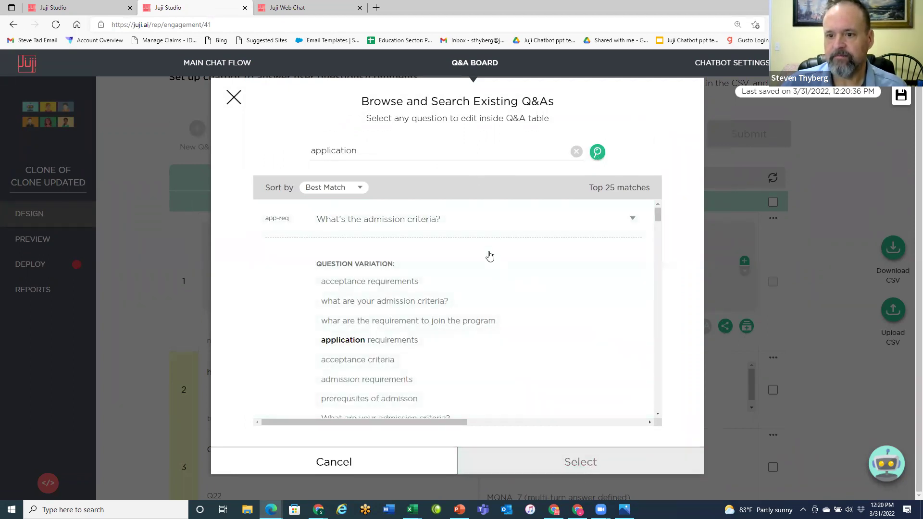
{"action": "left_click", "coordinate": [507, 304]}
{"action": "left_click", "coordinate": [572, 461]}
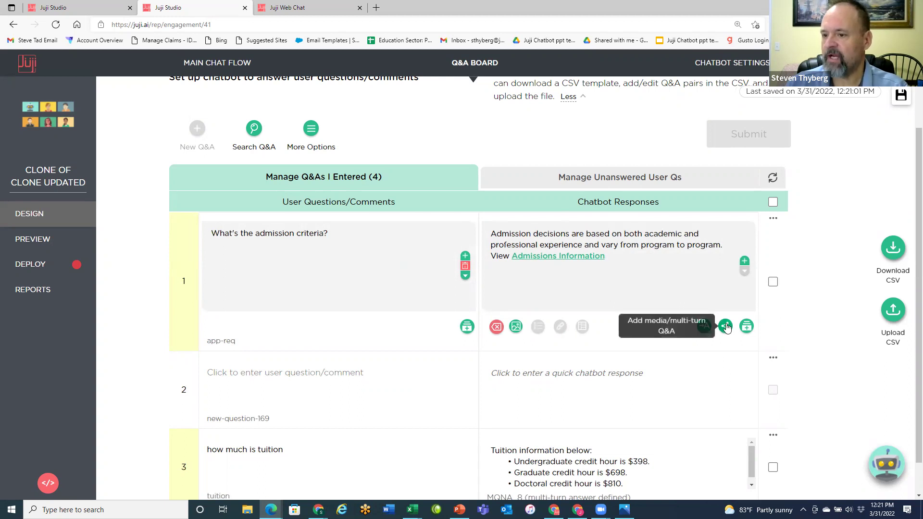
- Add follow-up T39 to the admission criteria question as a Yes/No Free-Text question
{"action": "left_click", "coordinate": [726, 329]}
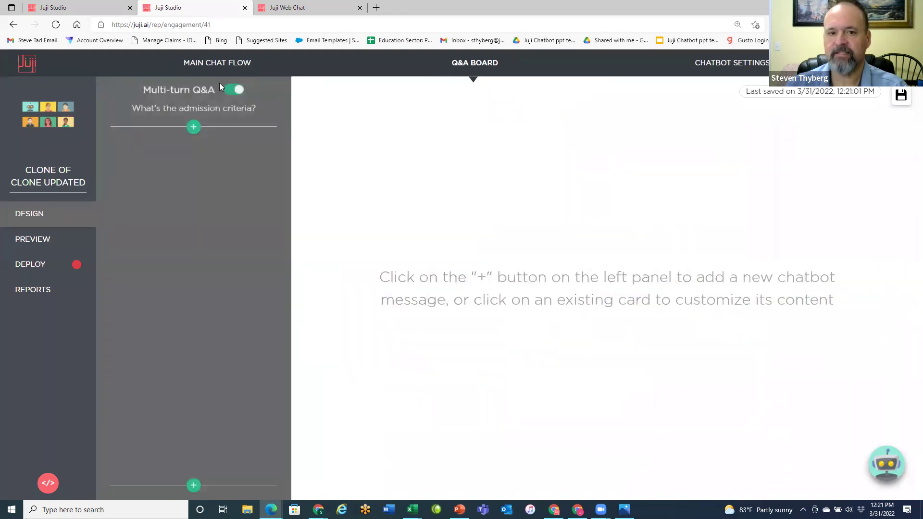
{"action": "left_click", "coordinate": [194, 128]}
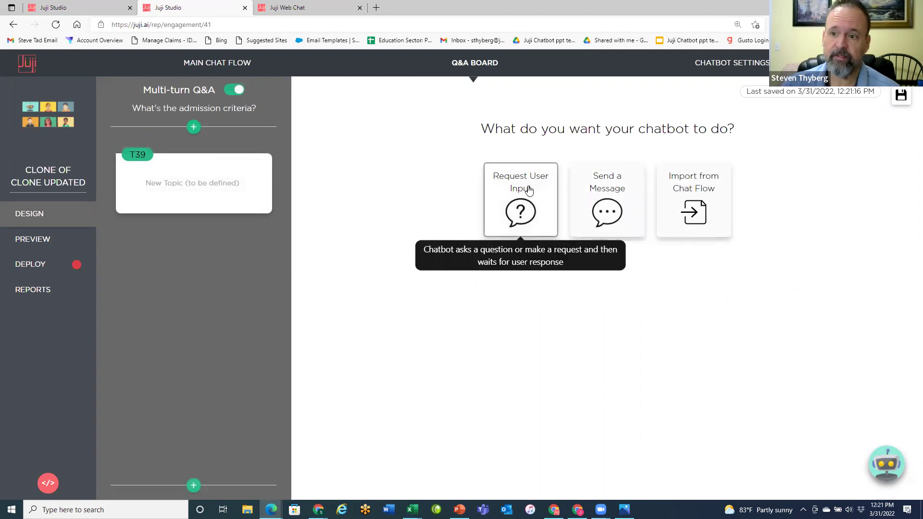
{"action": "left_click", "coordinate": [528, 191]}
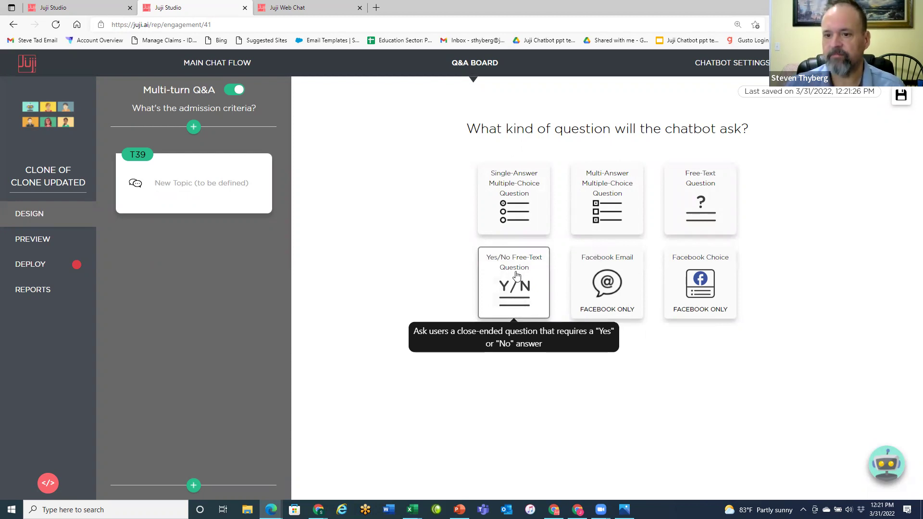
{"action": "left_click", "coordinate": [515, 275]}
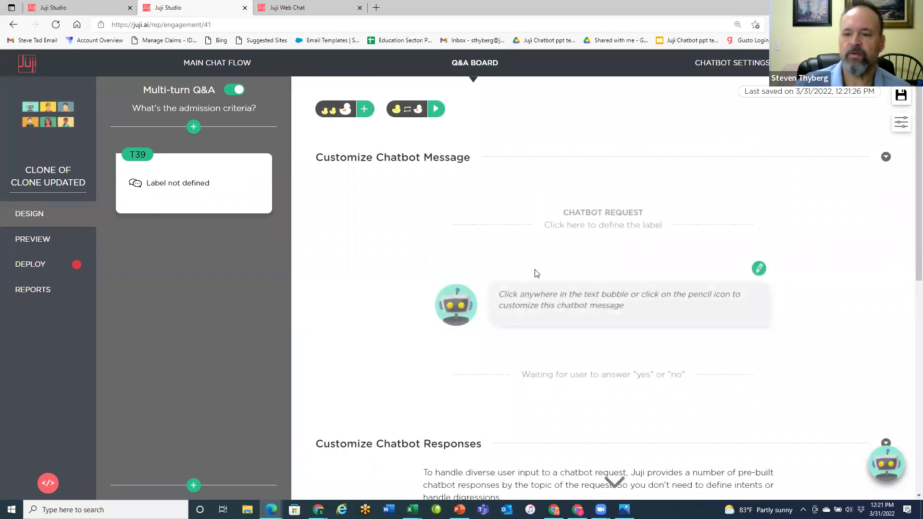
- Write the prompt 'Do you need help with finding your transcript?', fixing the 'transript' typo
{"action": "left_click", "coordinate": [525, 298]}
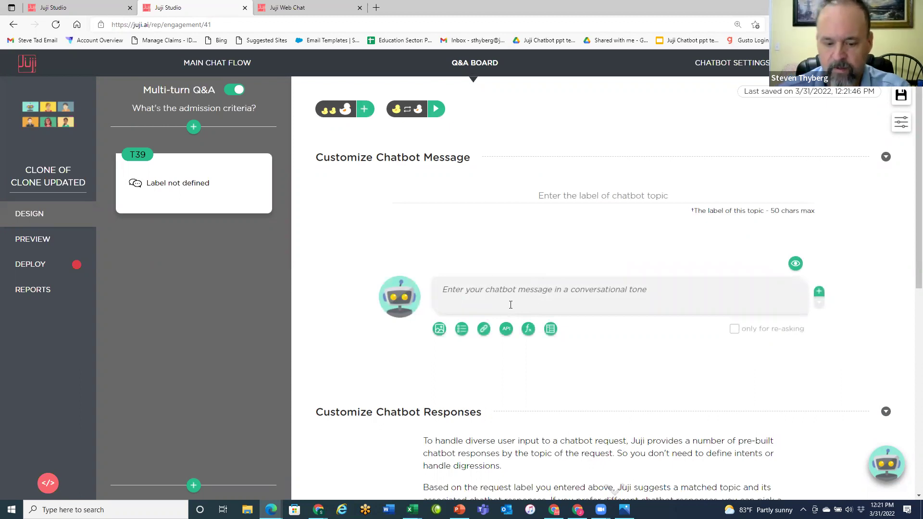
{"action": "type", "text": "Do you need help with finding your "}
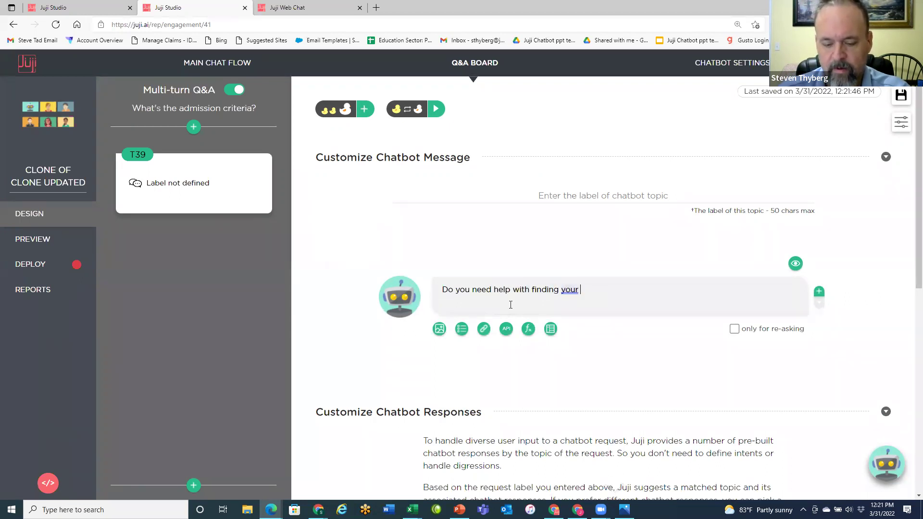
{"action": "type", "text": "transript."}
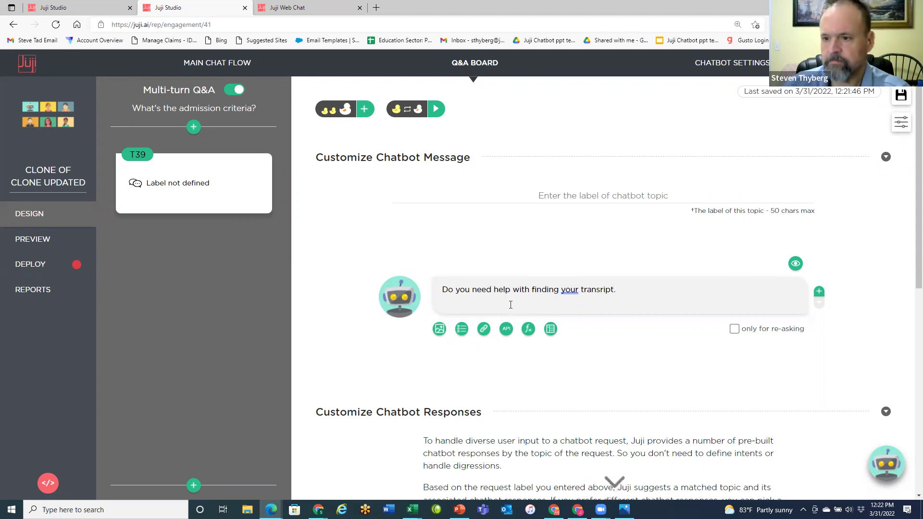
{"action": "key", "text": "BackSpace"}
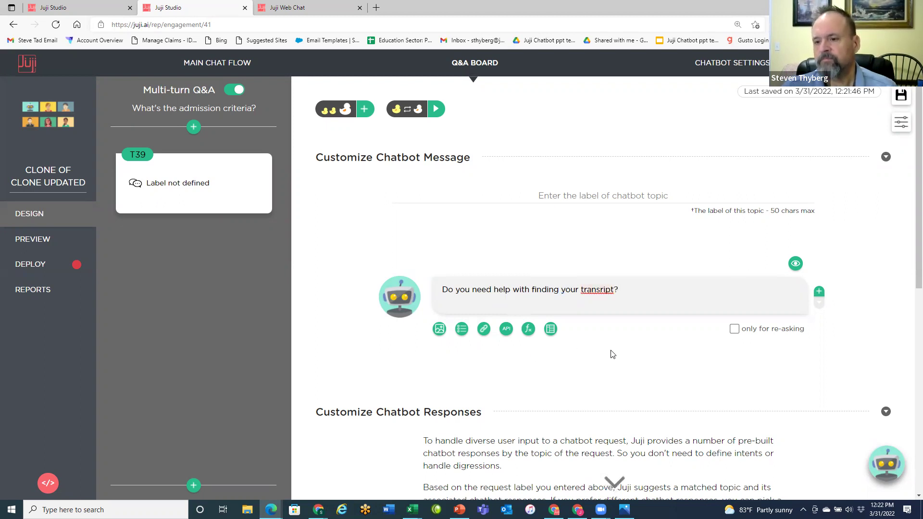
{"action": "left_click", "coordinate": [599, 292]}
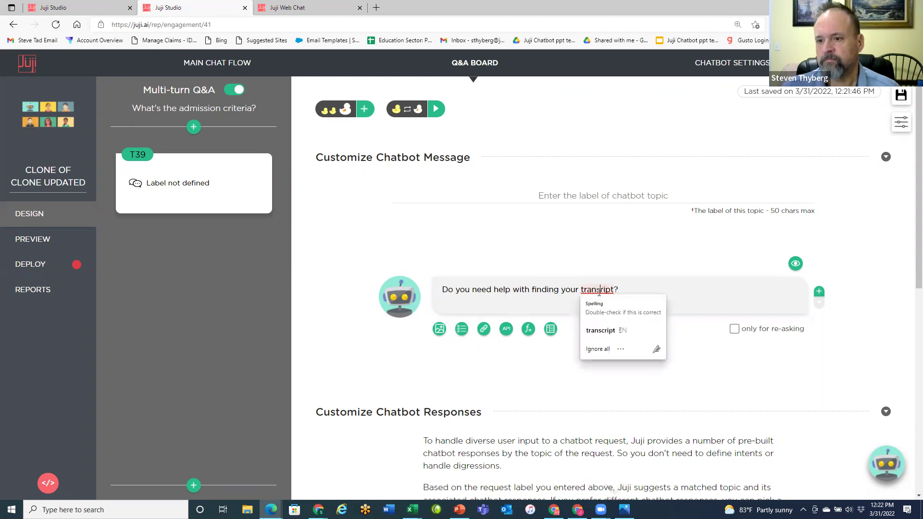
{"action": "left_click", "coordinate": [608, 331]}
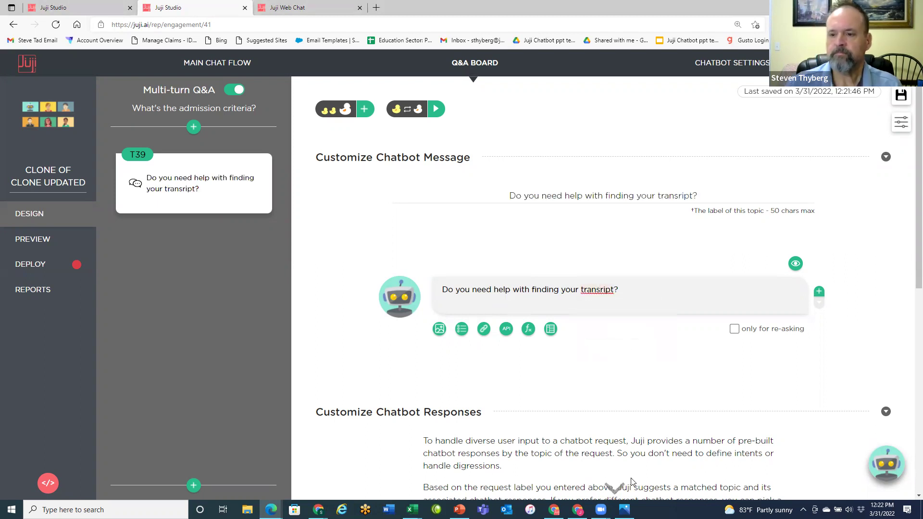
{"action": "left_click", "coordinate": [595, 292]}
{"action": "left_click", "coordinate": [599, 327]}
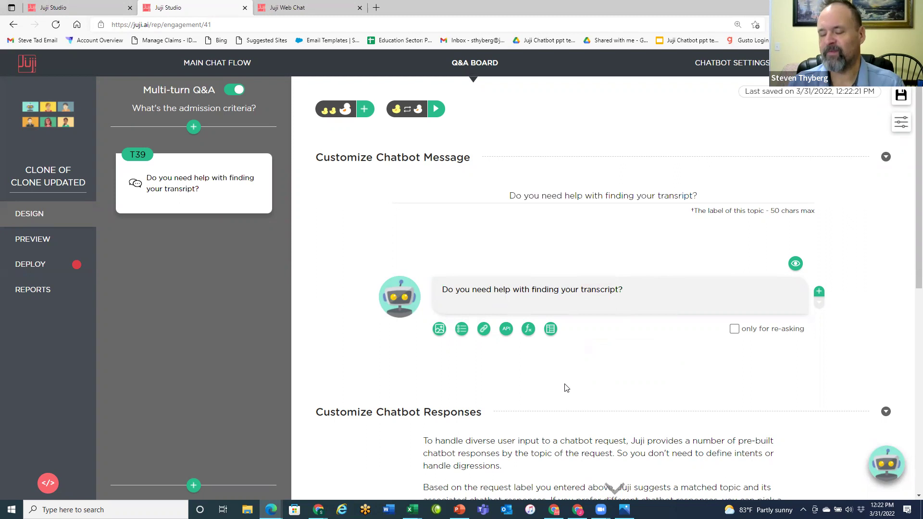
- Add a custom response to T39 triggered by the pre-built 'yes' intent
{"action": "scroll", "coordinate": [531, 340], "scroll_direction": "down", "scroll_amount": 4}
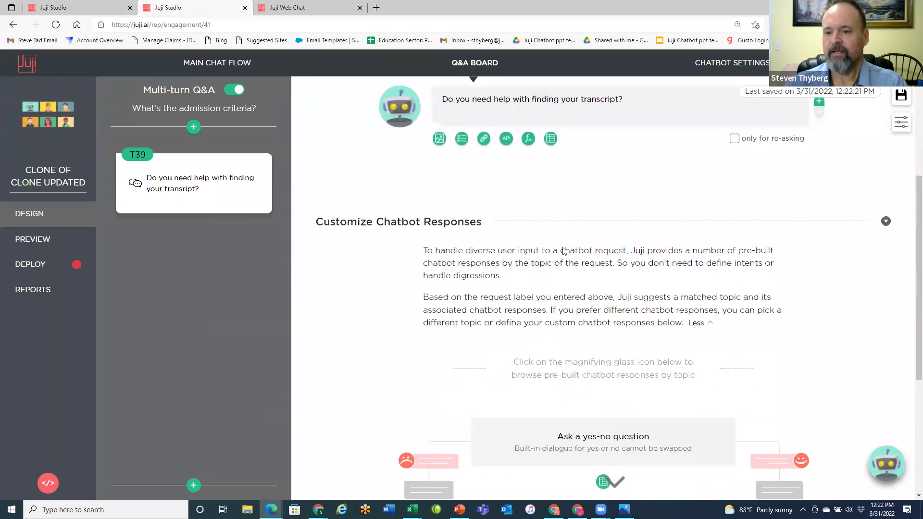
{"action": "scroll", "coordinate": [663, 188], "scroll_direction": "up", "scroll_amount": 4}
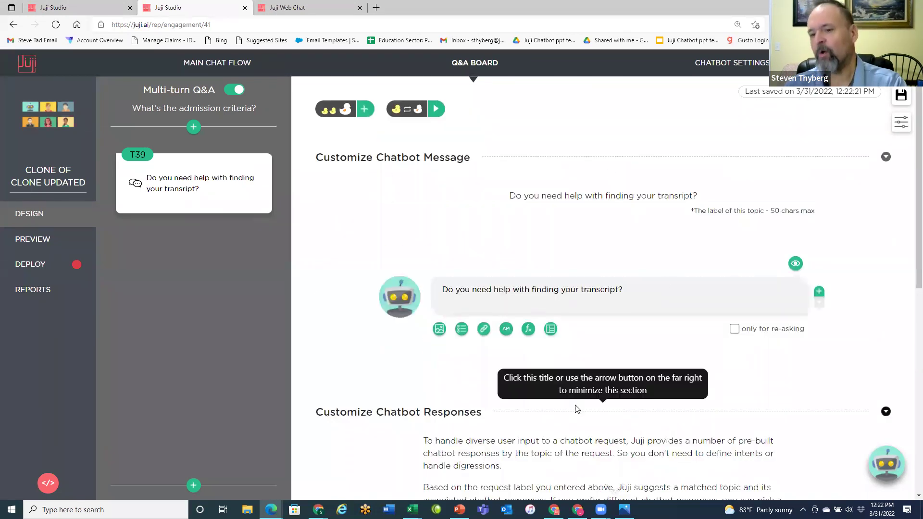
{"action": "scroll", "coordinate": [555, 361], "scroll_direction": "down", "scroll_amount": 3}
{"action": "scroll", "coordinate": [555, 360], "scroll_direction": "down", "scroll_amount": 4}
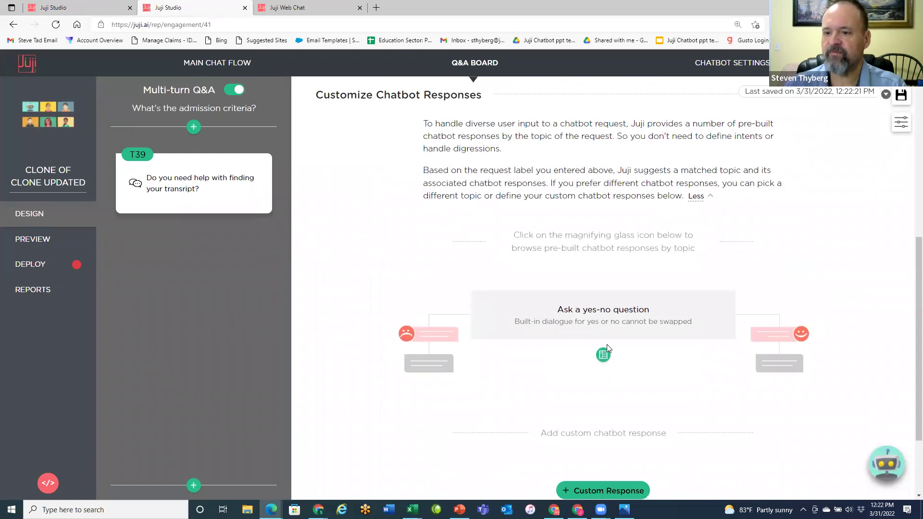
{"action": "scroll", "coordinate": [610, 345], "scroll_direction": "down", "scroll_amount": 2}
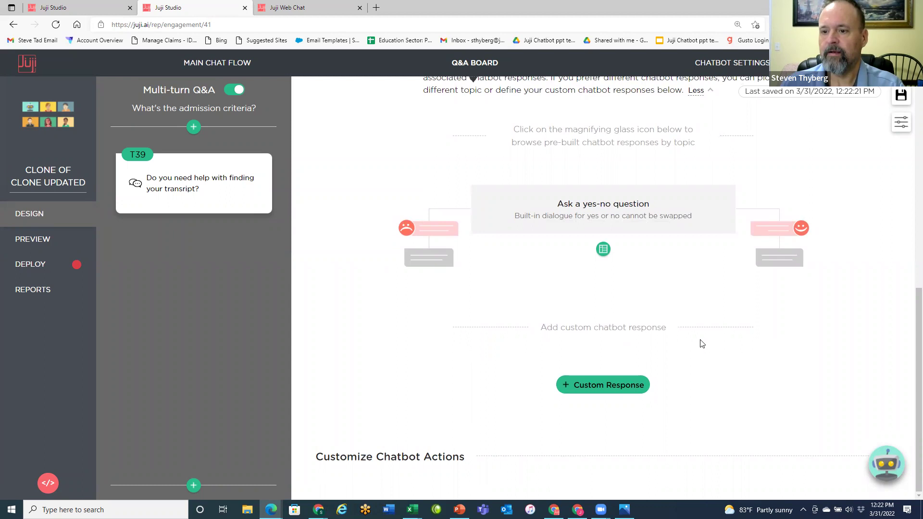
{"action": "left_click", "coordinate": [617, 389]}
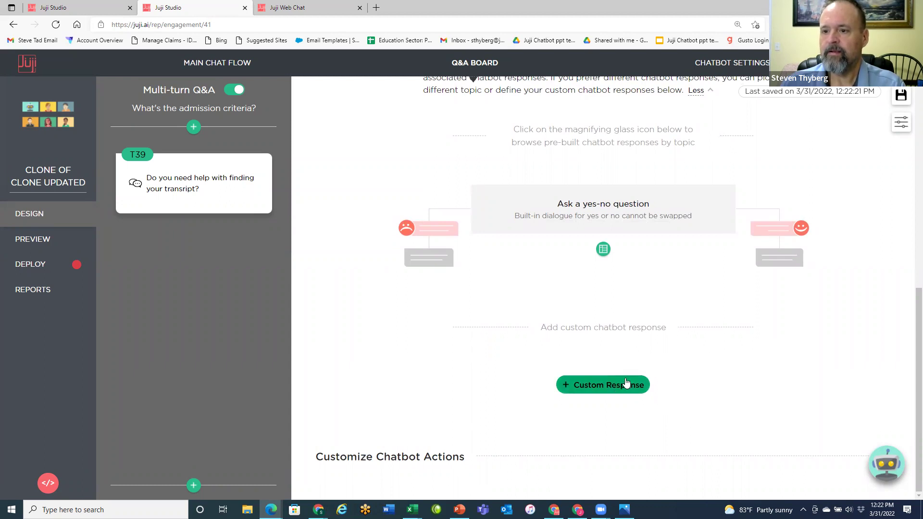
{"action": "scroll", "coordinate": [634, 331], "scroll_direction": "down", "scroll_amount": 3}
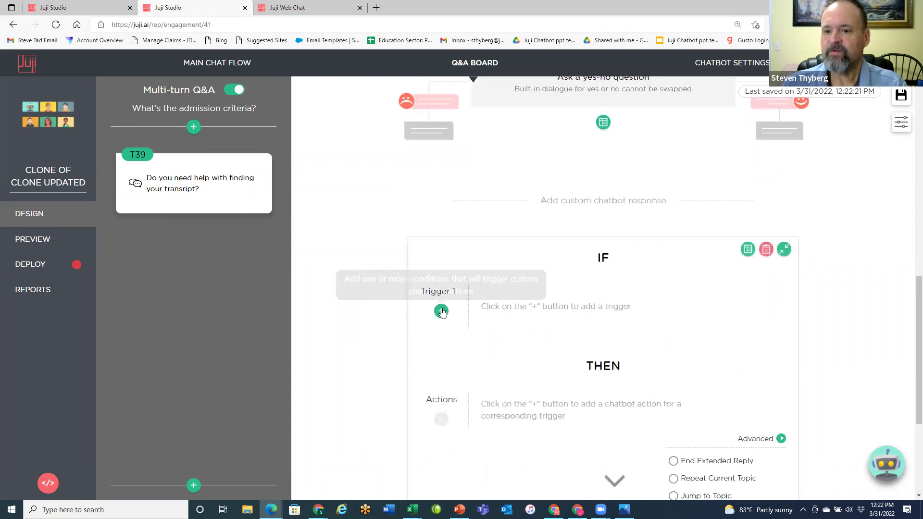
{"action": "left_click", "coordinate": [441, 311]}
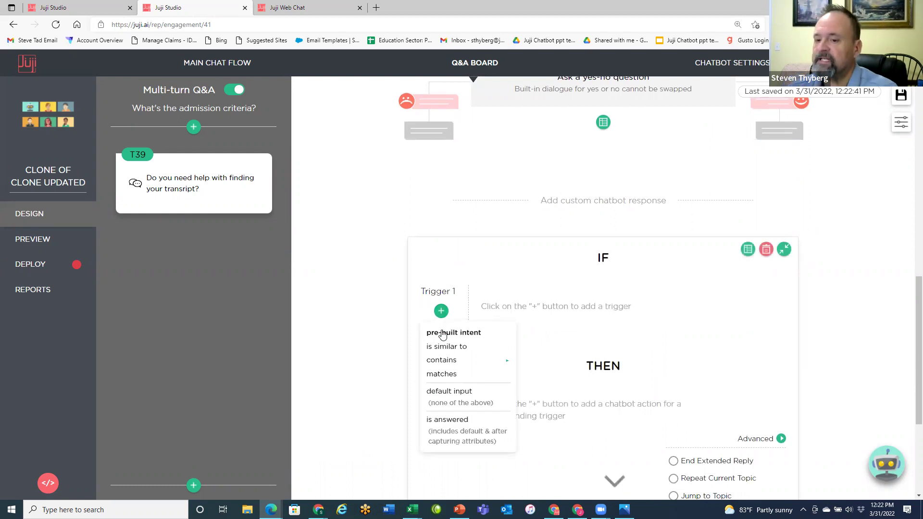
{"action": "left_click", "coordinate": [442, 333]}
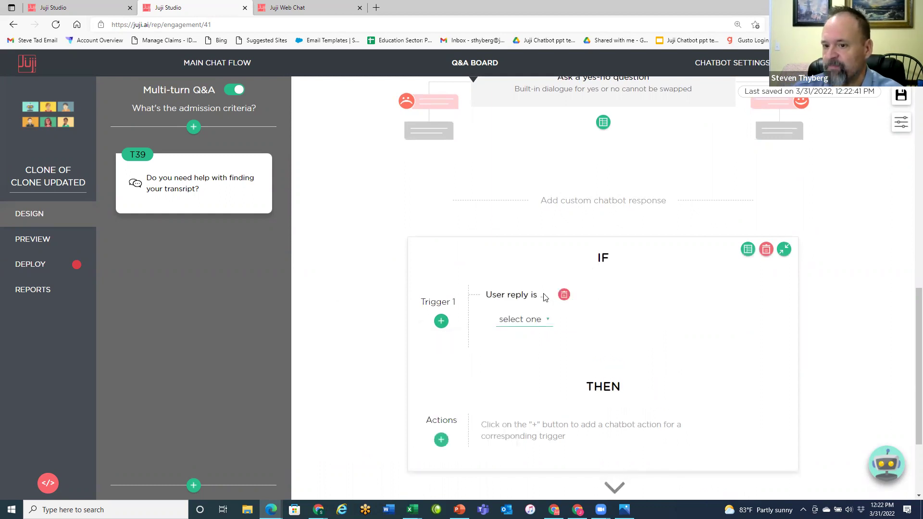
{"action": "left_click", "coordinate": [548, 329]}
{"action": "left_click", "coordinate": [507, 338]}
- Give the yes reply a Quick Acknowledgement promising advisor help with the transcript, plus the advisor's e-mail
{"action": "scroll", "coordinate": [605, 317], "scroll_direction": "down", "scroll_amount": 4}
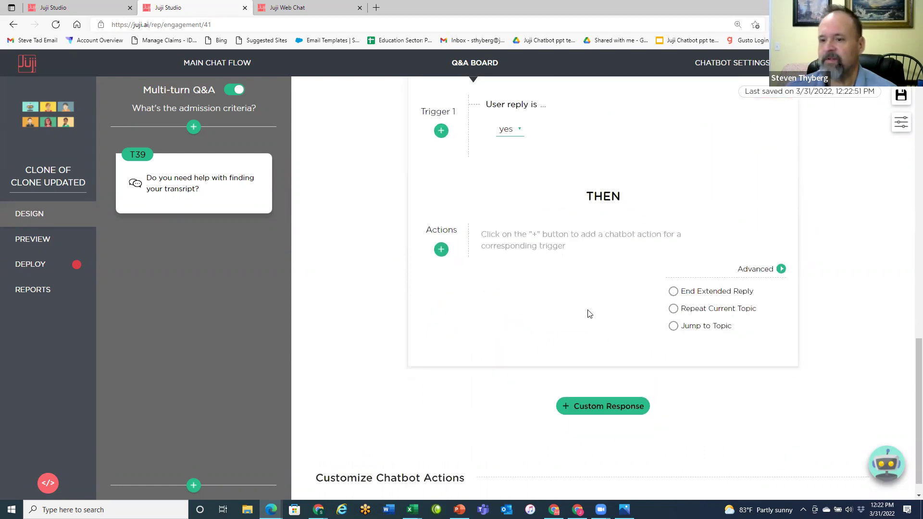
{"action": "left_click", "coordinate": [442, 250]}
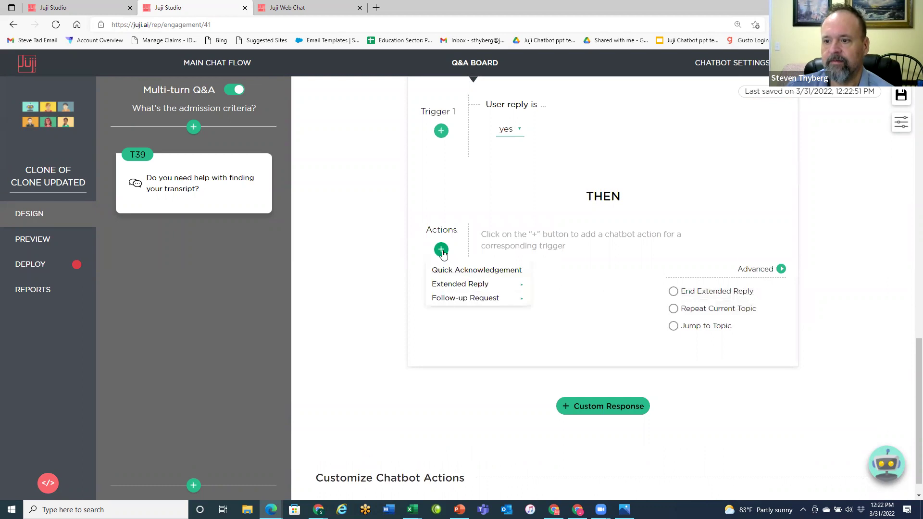
{"action": "left_click", "coordinate": [473, 272]}
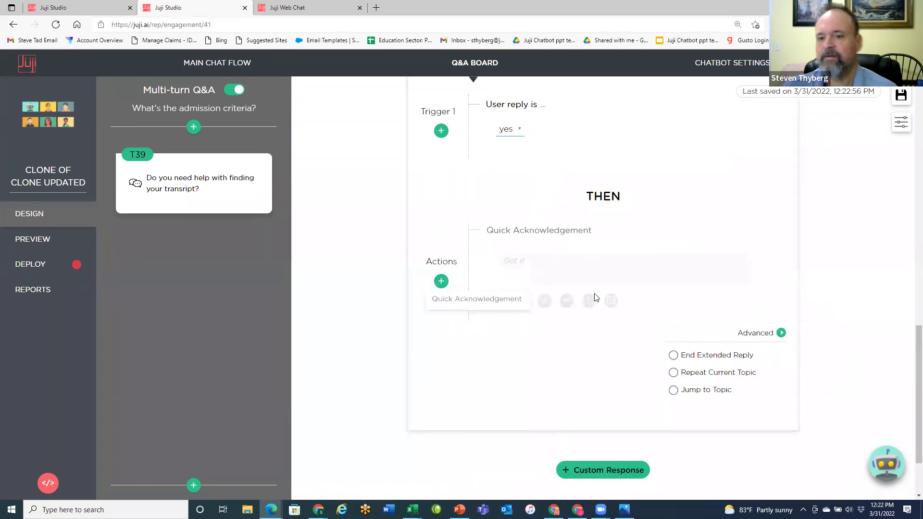
{"action": "left_click", "coordinate": [546, 260]}
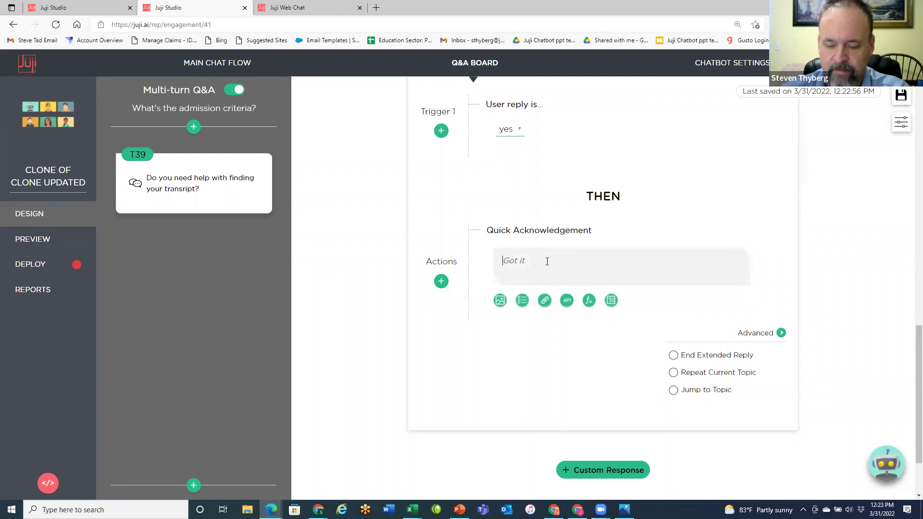
{"action": "type", "text": "I will get y"}
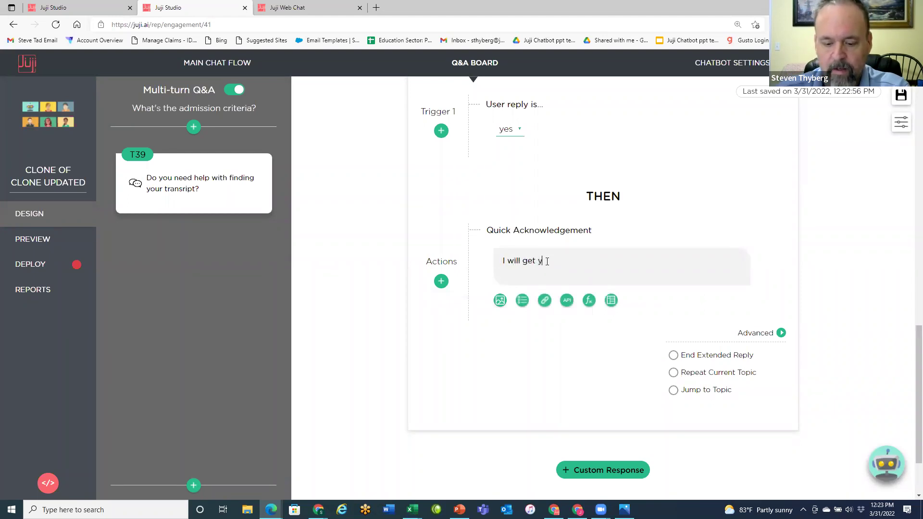
{"action": "type", "text": "ou contact with one"}
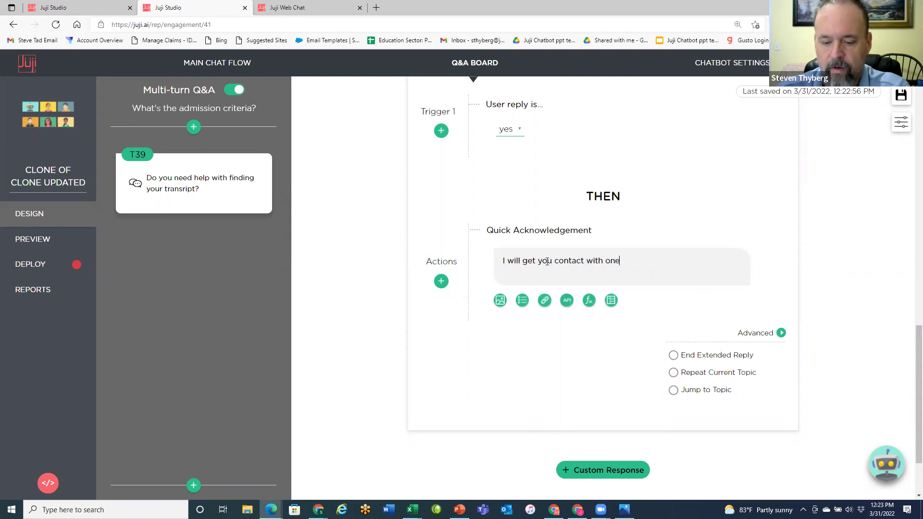
{"action": "type", "text": " of our advisors"}
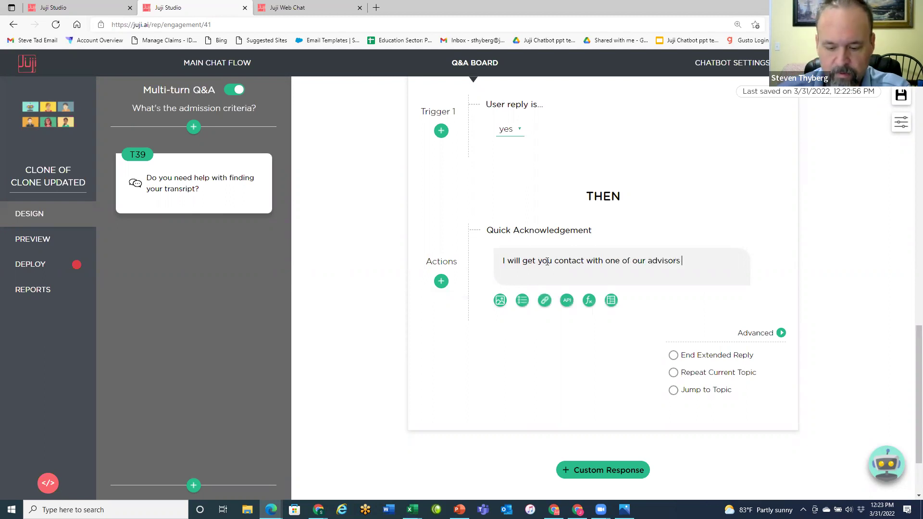
{"action": "type", "text": "to help you"}
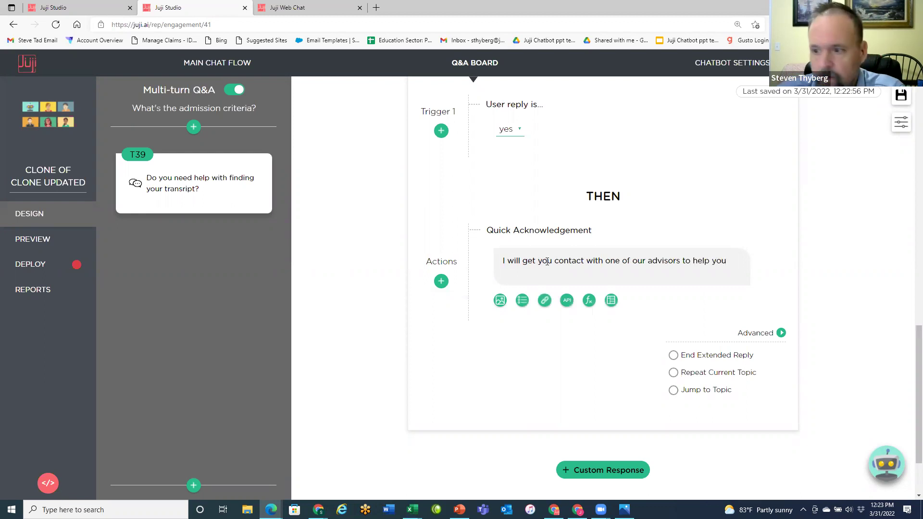
{"action": "type", "text": " with gett"}
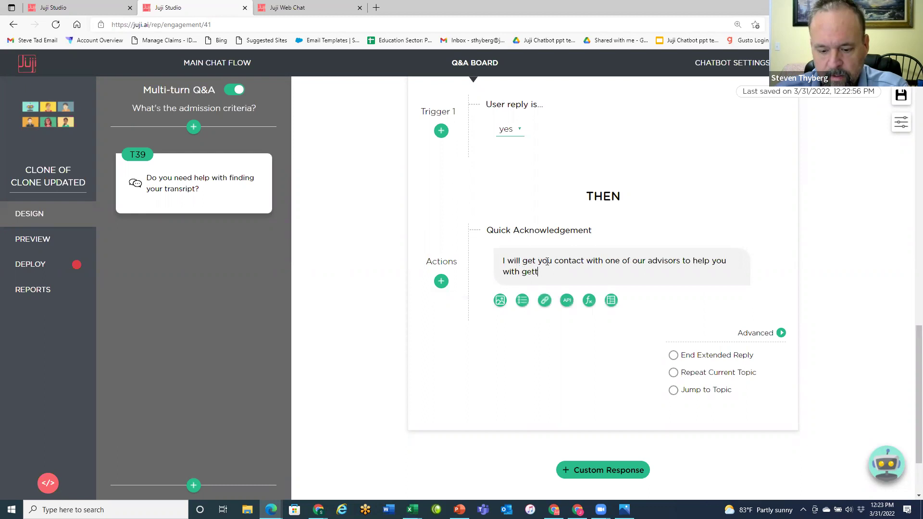
{"action": "type", "text": "ing your tra"}
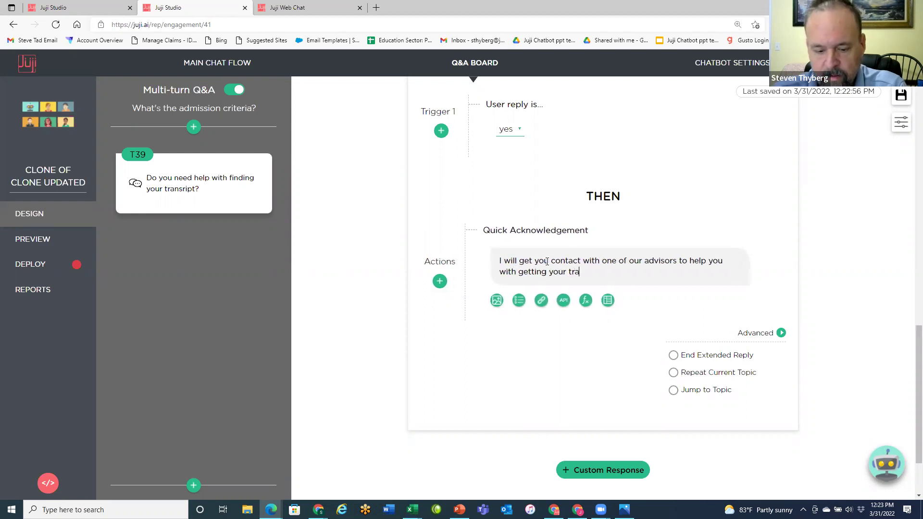
{"action": "type", "text": "nsci"}
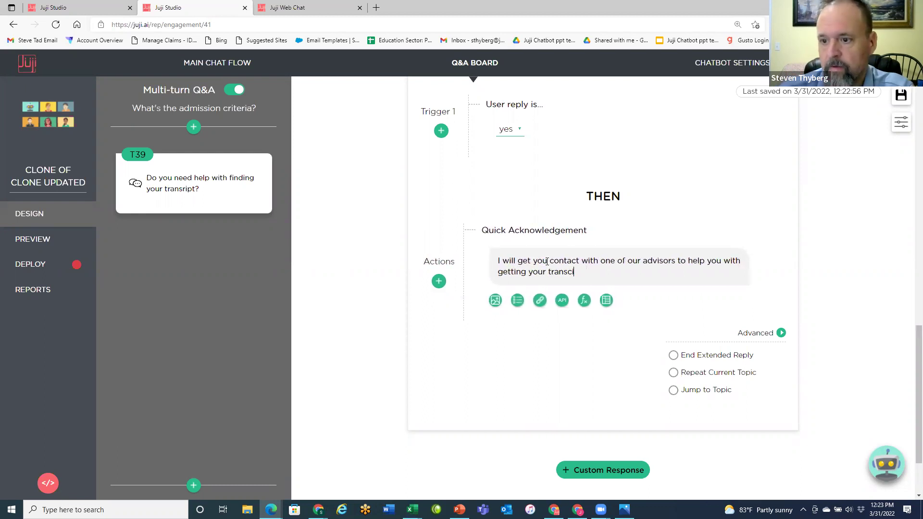
{"action": "key", "text": "BackSpace"}
{"action": "key", "text": "BackSpace"}
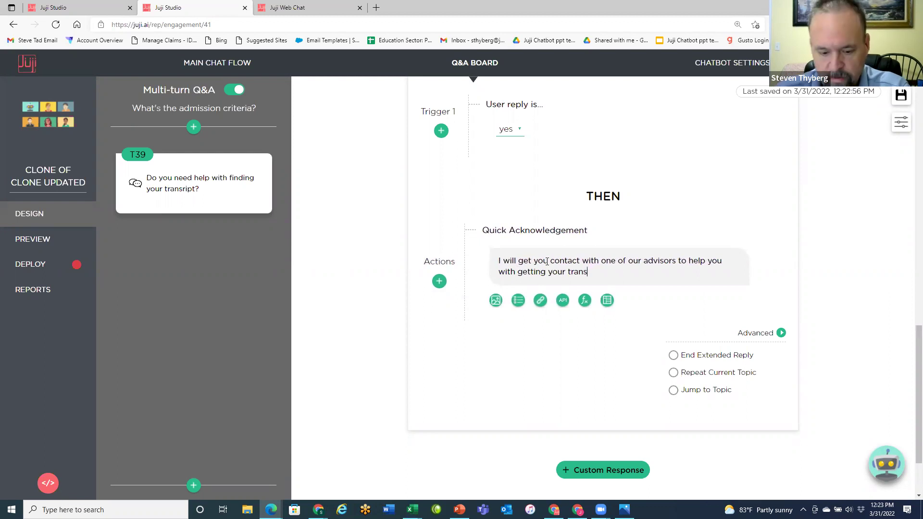
{"action": "type", "text": "cri"}
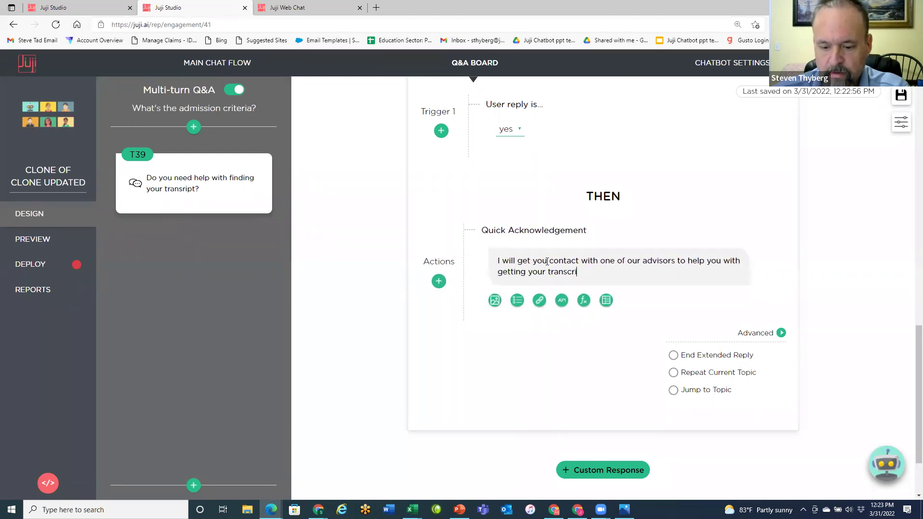
{"action": "type", "text": "pt. "}
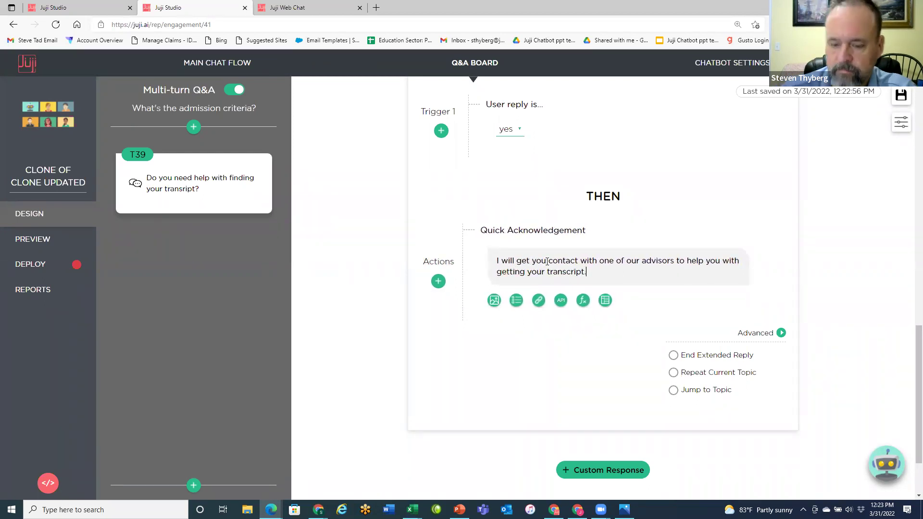
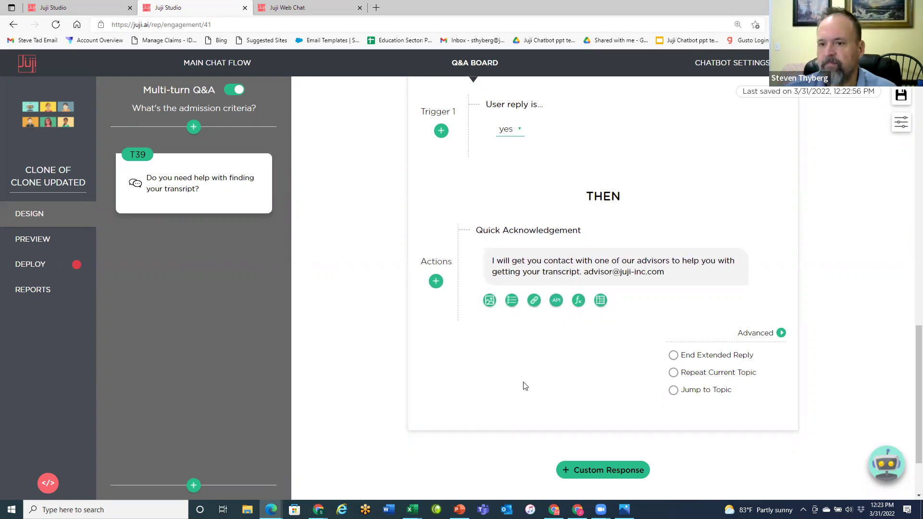
{"action": "scroll", "coordinate": [596, 416], "scroll_direction": "down", "scroll_amount": 1}
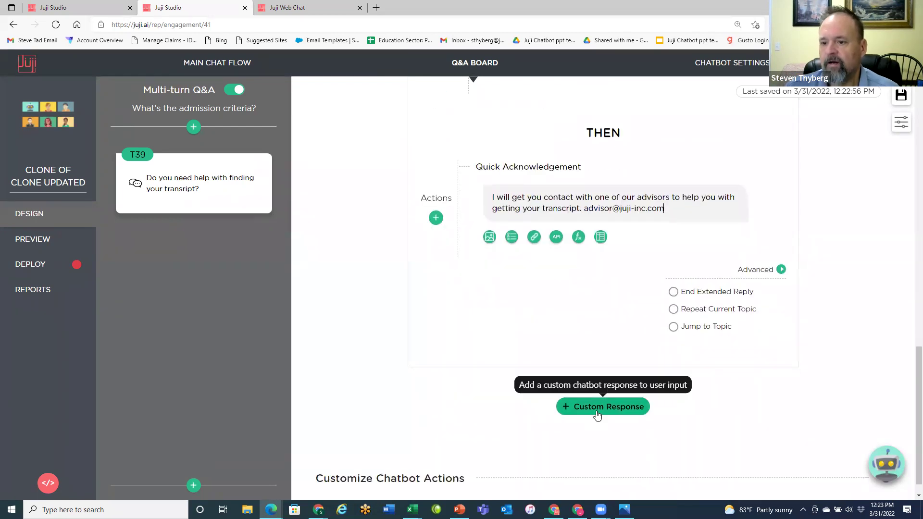
- Add a second custom response to the T39 follow-up, triggered by the pre-built 'no' intent
{"action": "left_click", "coordinate": [597, 407]}
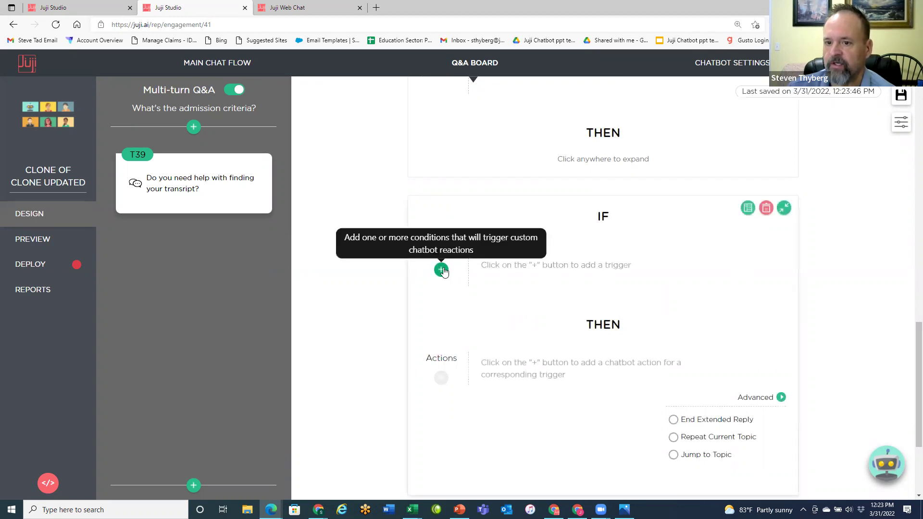
{"action": "left_click", "coordinate": [441, 269]}
{"action": "left_click", "coordinate": [465, 292]}
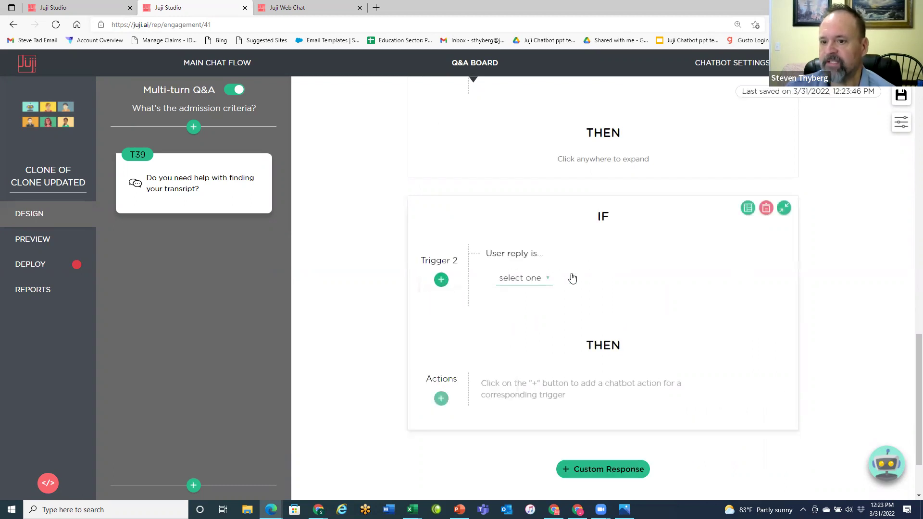
{"action": "left_click", "coordinate": [548, 278]}
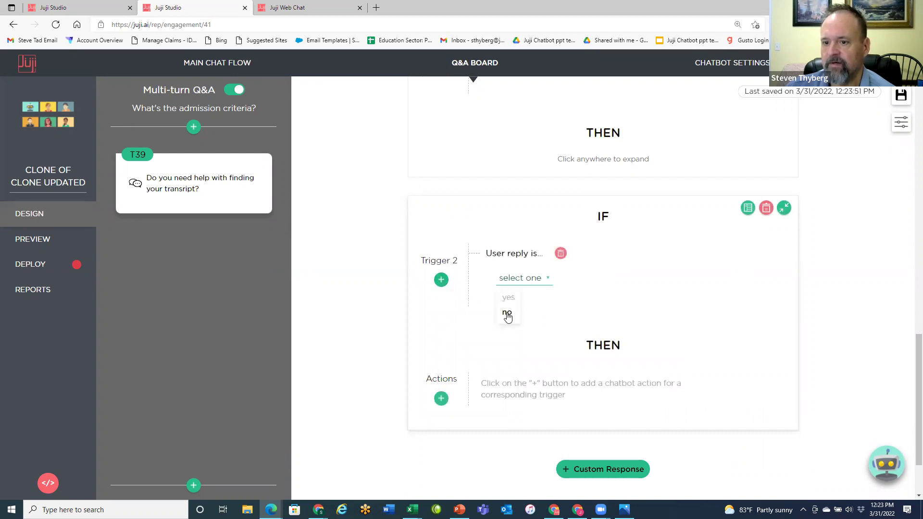
{"action": "left_click", "coordinate": [506, 313]}
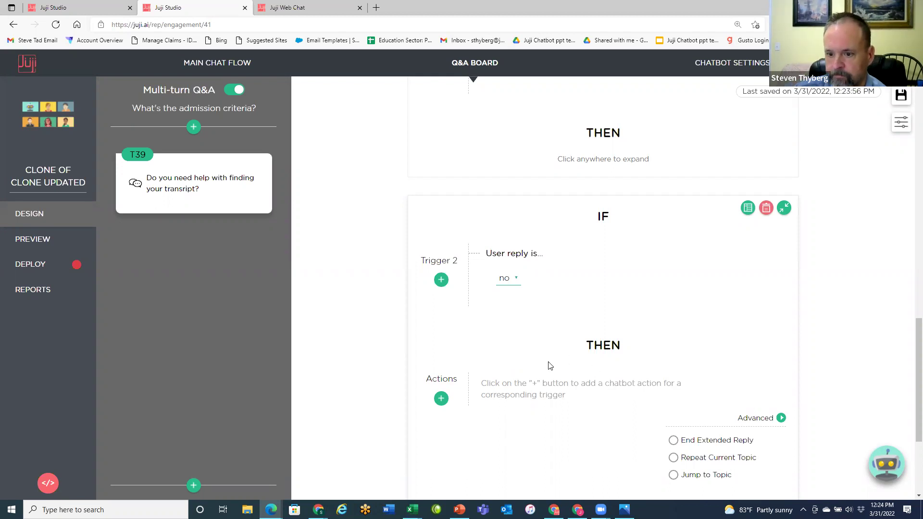
{"action": "scroll", "coordinate": [548, 365], "scroll_direction": "down", "scroll_amount": 3}
- Answer 'no' with a quick acknowledgement: 'That works, if you would like help at a later time, just email' plus the advisor's e-mail address
{"action": "left_click", "coordinate": [441, 272]}
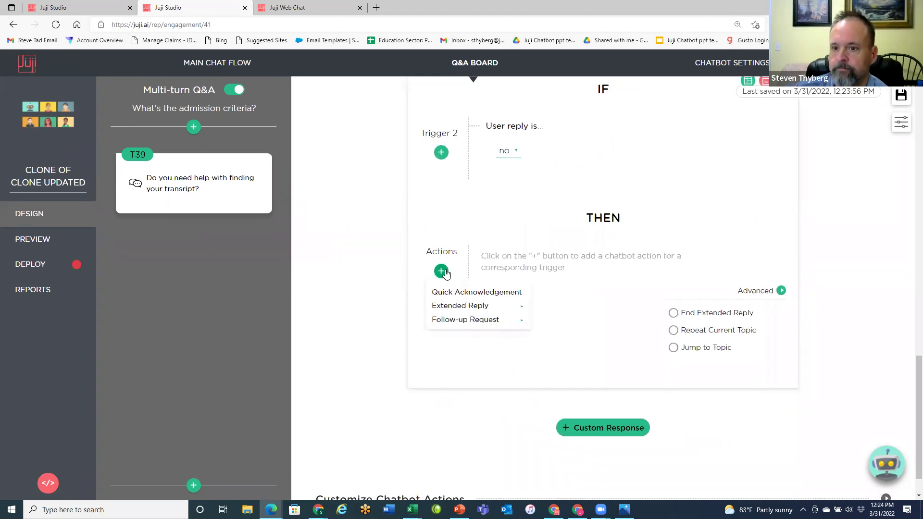
{"action": "left_click", "coordinate": [475, 291]}
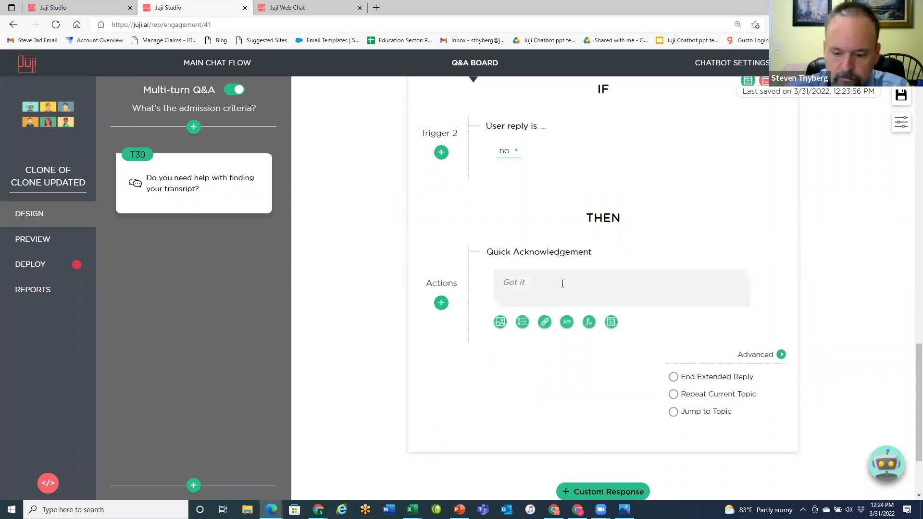
{"action": "left_click", "coordinate": [562, 283]}
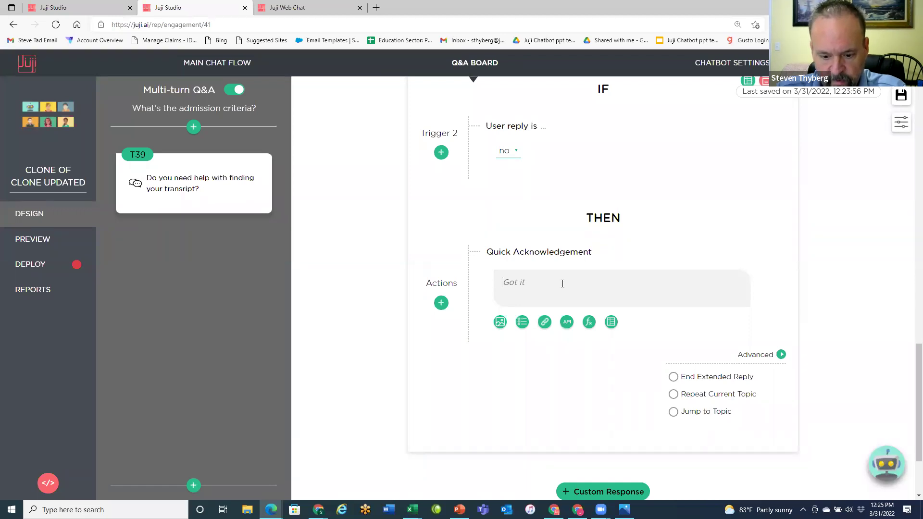
{"action": "type", "text": "That works, if you would like help at a later t"}
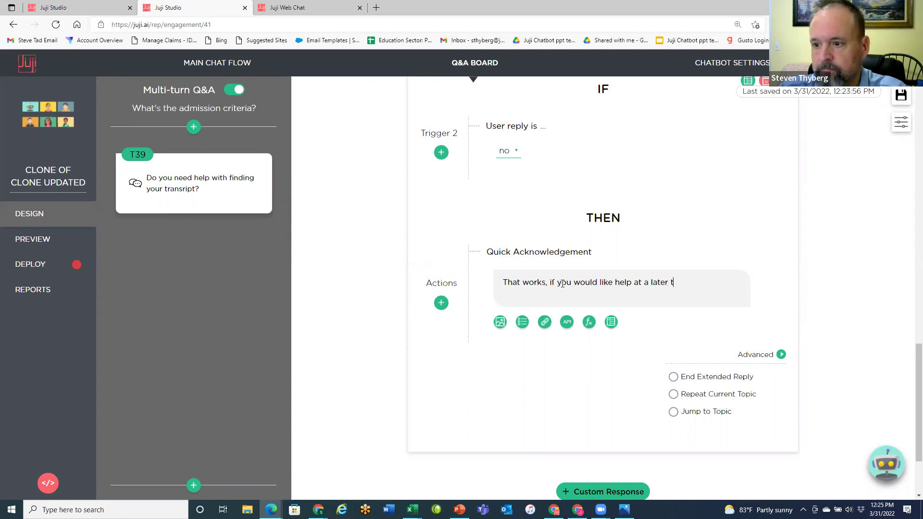
{"action": "type", "text": "ime"}
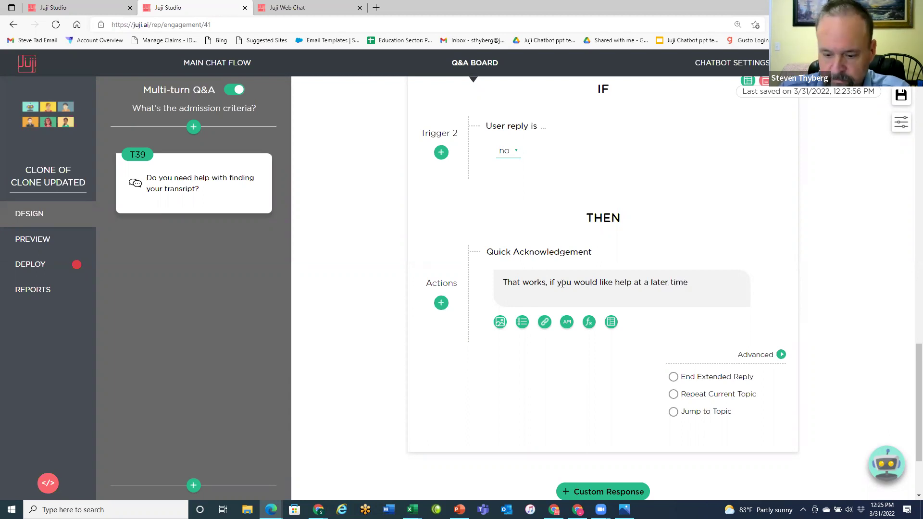
{"action": "type", "text": ", just"}
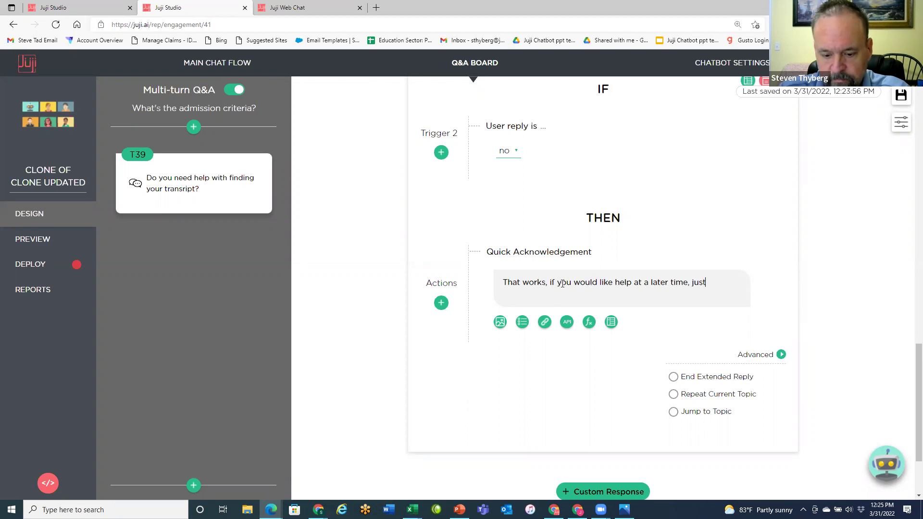
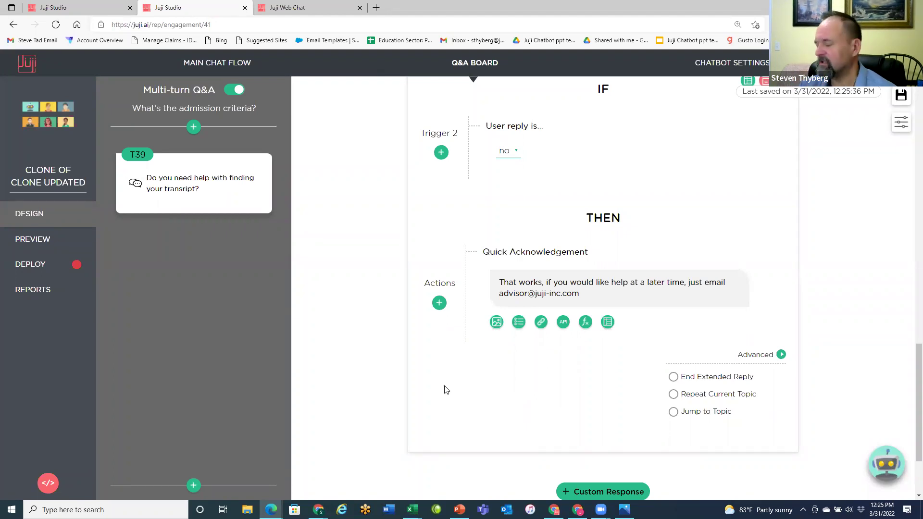
{"action": "scroll", "coordinate": [582, 428], "scroll_direction": "down", "scroll_amount": 2}
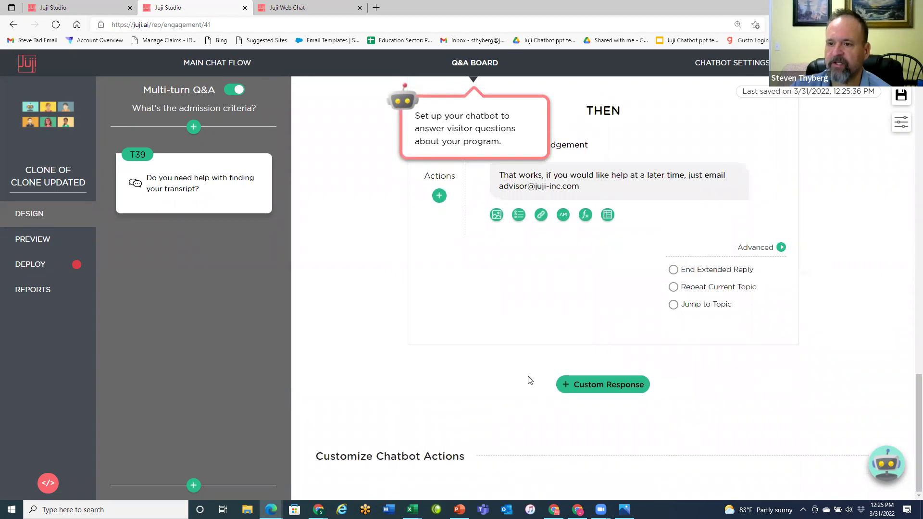
- Pull the existing Q18 'who is bruce willis' Q&A pair into the top row of the Q&A table
{"action": "left_click", "coordinate": [477, 63]}
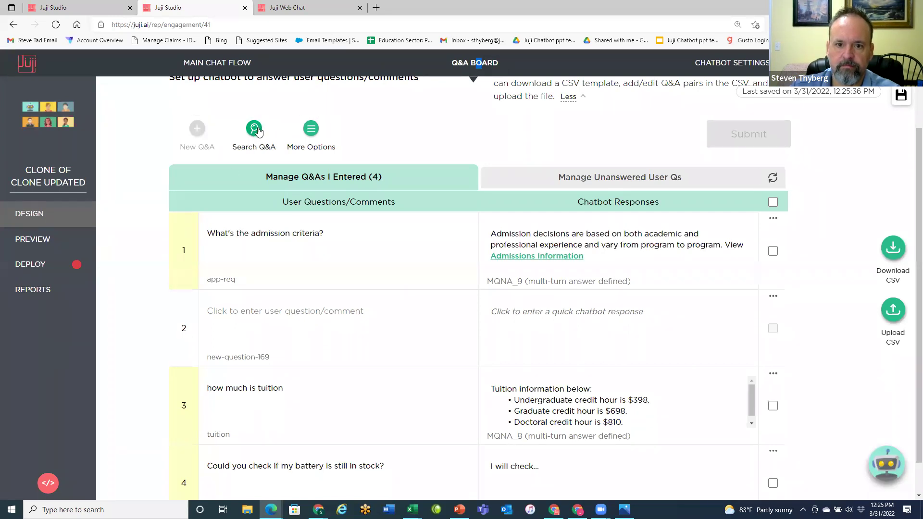
{"action": "left_click", "coordinate": [254, 129]}
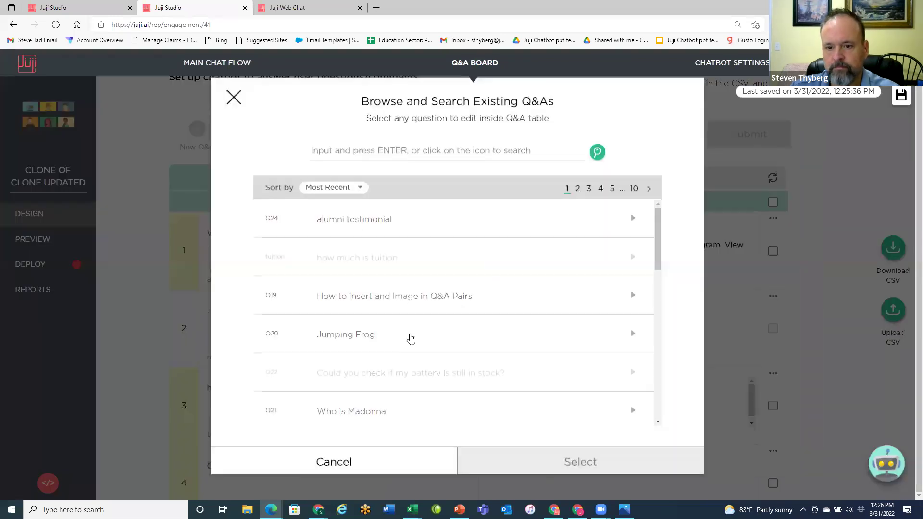
{"action": "scroll", "coordinate": [458, 357], "scroll_direction": "down", "scroll_amount": 1}
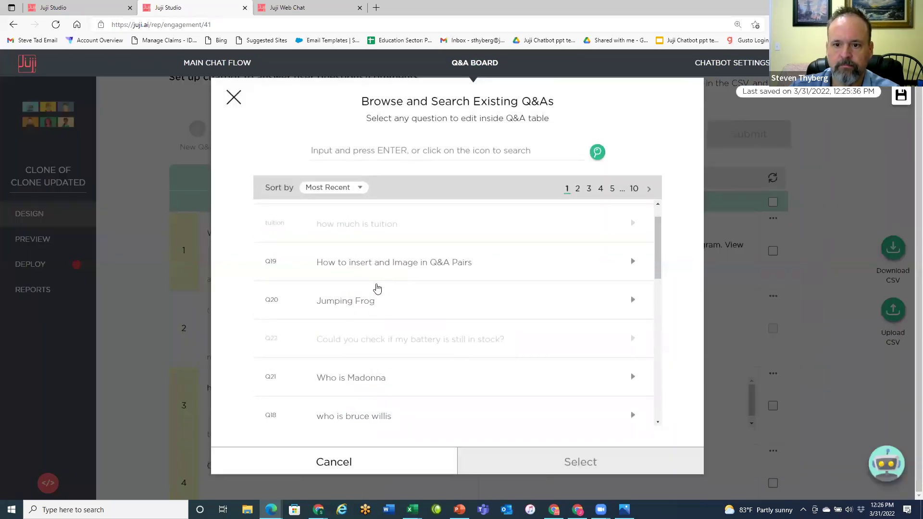
{"action": "scroll", "coordinate": [403, 319], "scroll_direction": "down", "scroll_amount": 1}
{"action": "scroll", "coordinate": [416, 371], "scroll_direction": "down", "scroll_amount": 2}
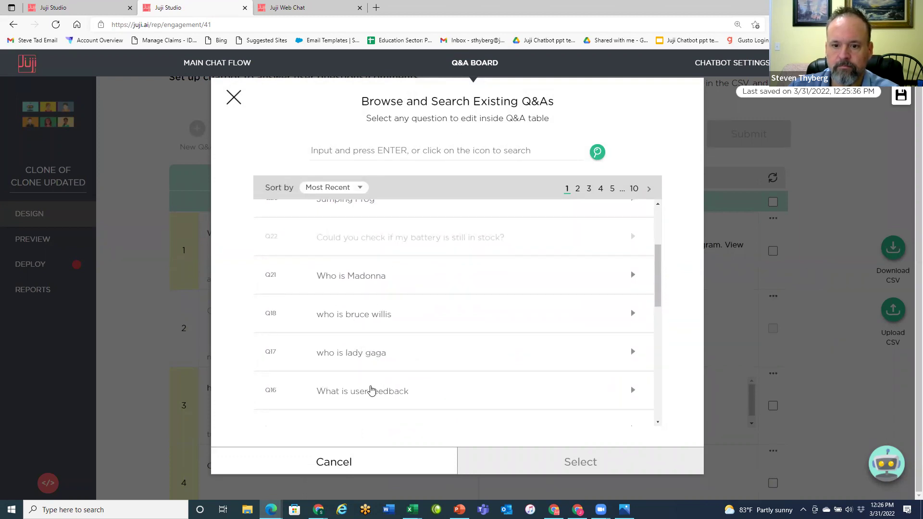
{"action": "left_click", "coordinate": [358, 318]}
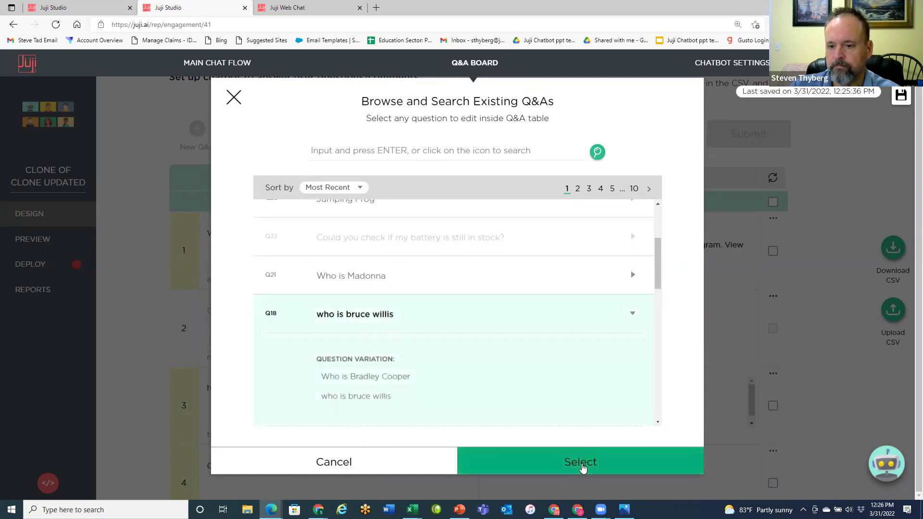
{"action": "left_click", "coordinate": [581, 465]}
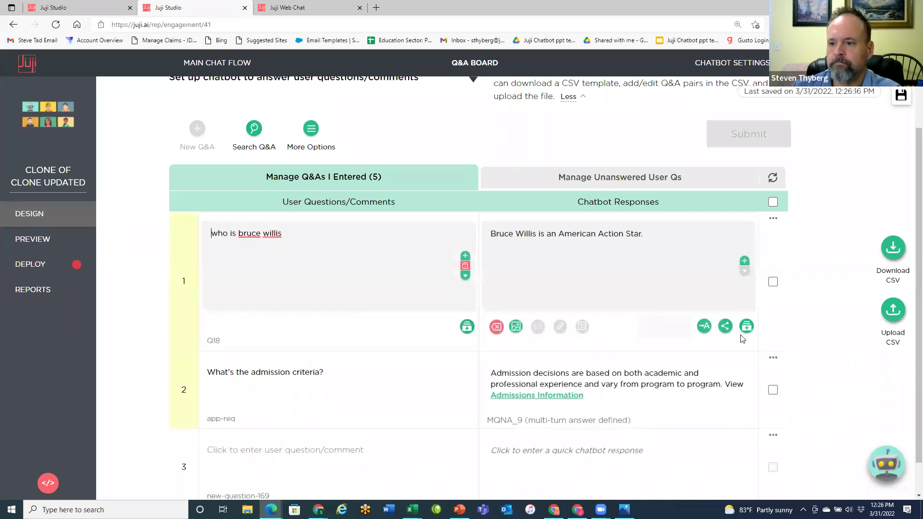
- Start a T41 multi-turn follow-up for 'who is bruce willis', discarding the test topic, and open chat flow import
{"action": "left_click", "coordinate": [725, 327]}
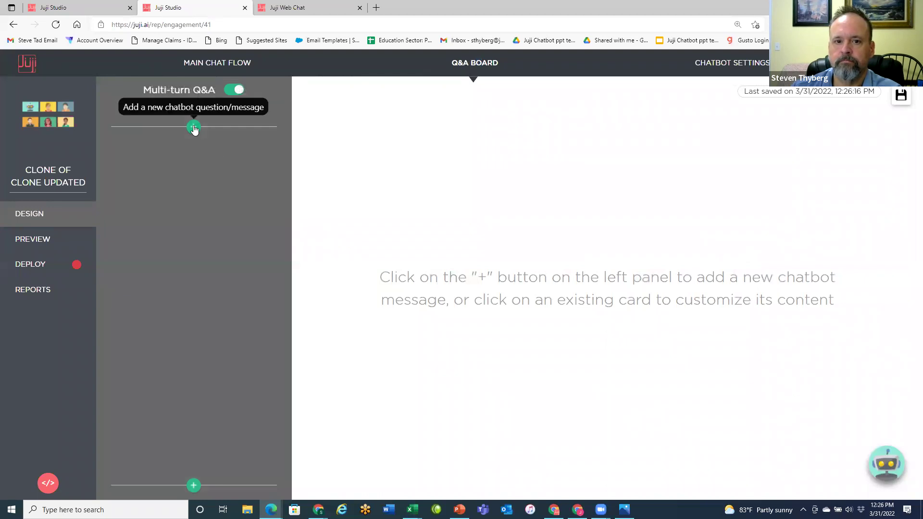
{"action": "left_click", "coordinate": [194, 128]}
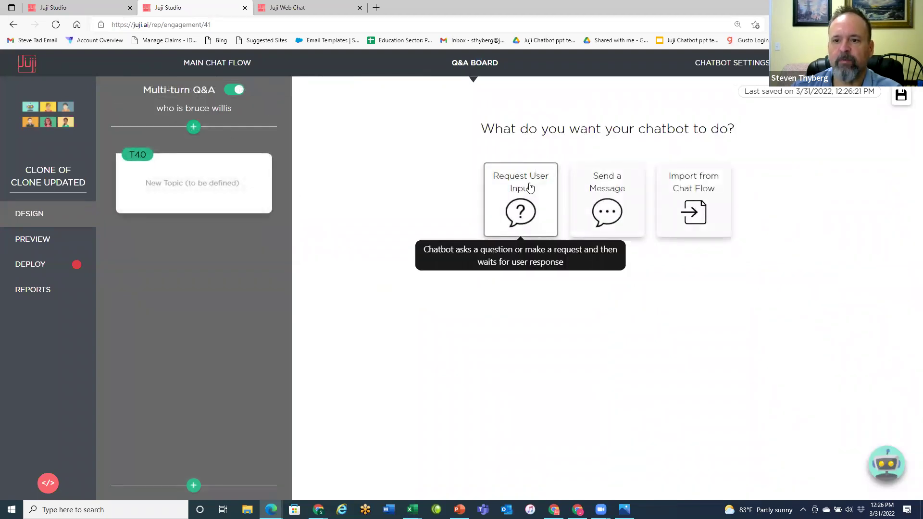
{"action": "left_click", "coordinate": [529, 187]}
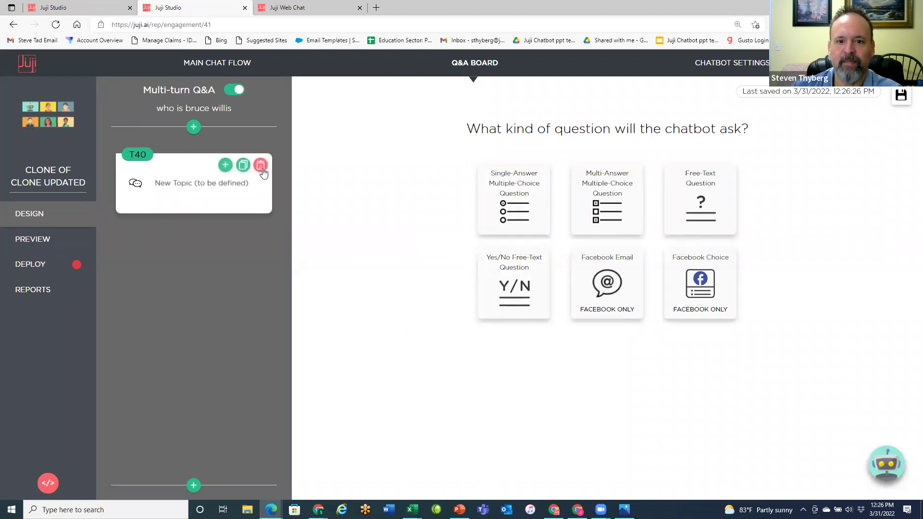
{"action": "left_click", "coordinate": [260, 165]}
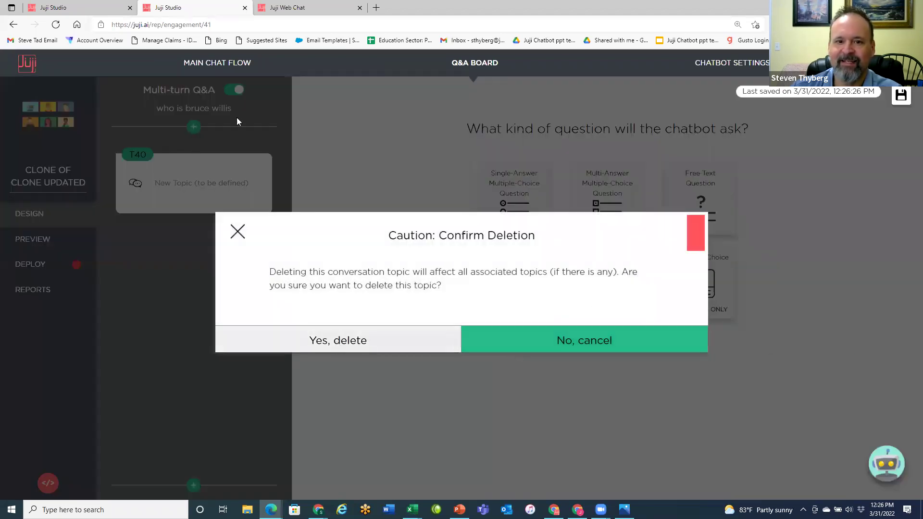
{"action": "key", "text": "Return"}
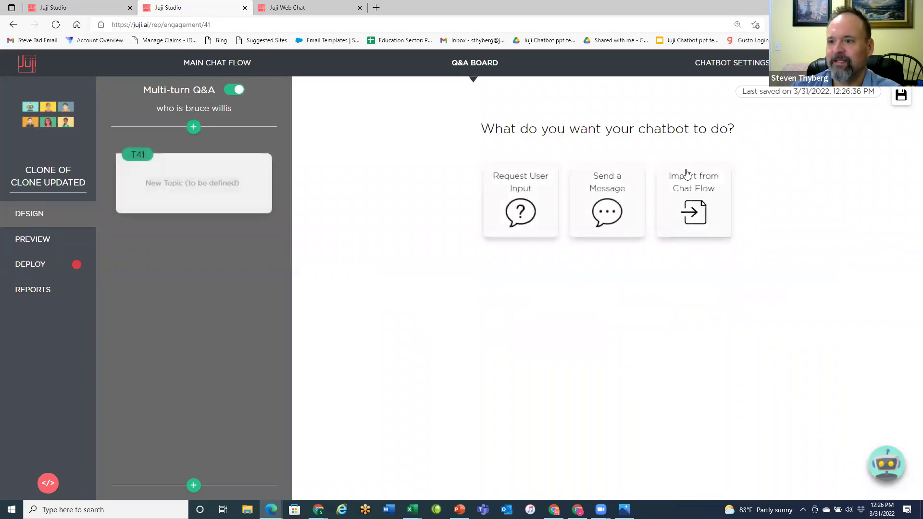
{"action": "left_click", "coordinate": [697, 198]}
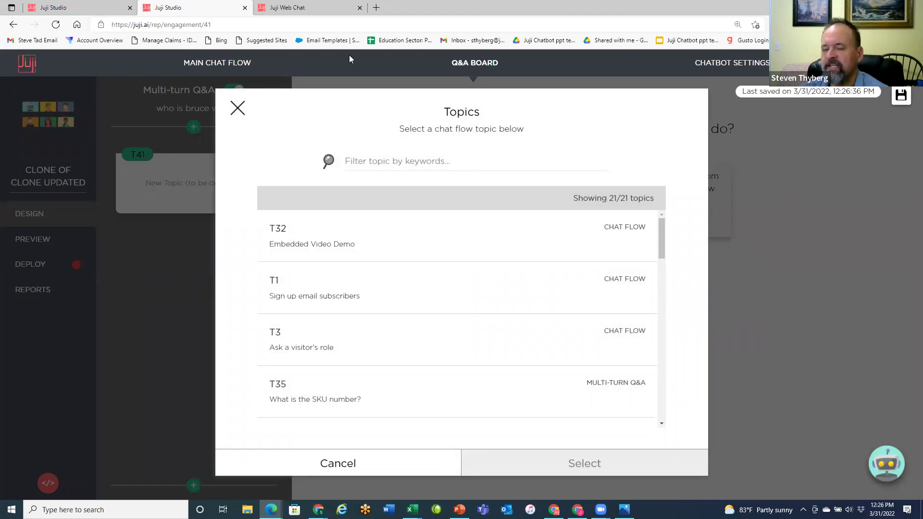
- Import chat flow topic T1 'Sign up email subscribers' into the T41 follow-up
{"action": "scroll", "coordinate": [382, 254], "scroll_direction": "down", "scroll_amount": 2}
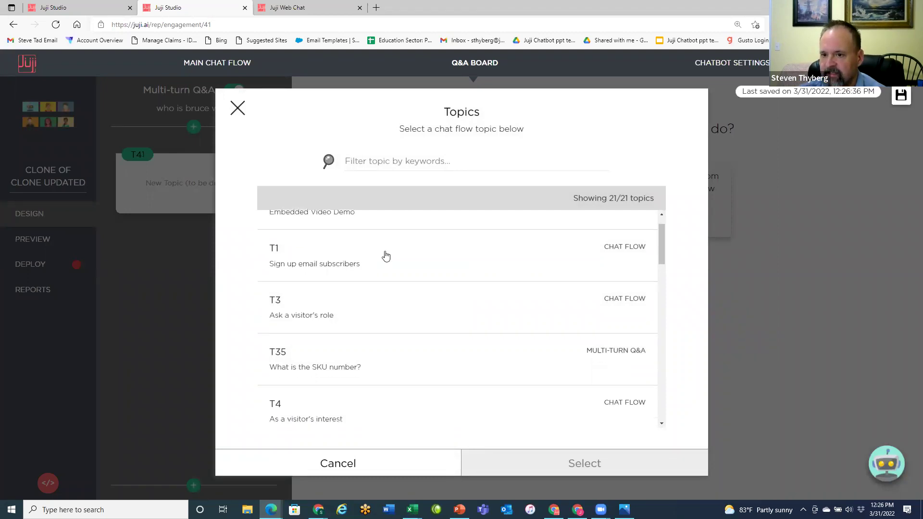
{"action": "scroll", "coordinate": [402, 256], "scroll_direction": "up", "scroll_amount": 2}
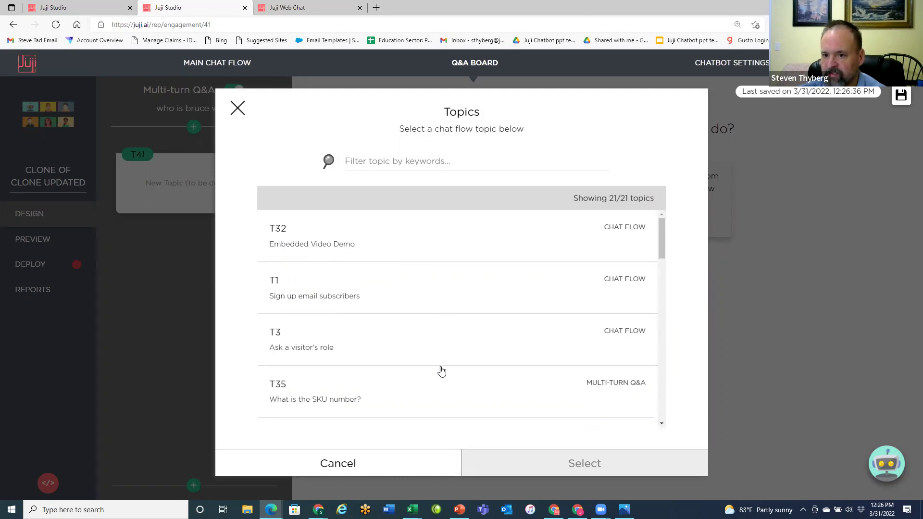
{"action": "scroll", "coordinate": [439, 371], "scroll_direction": "down", "scroll_amount": 3}
{"action": "scroll", "coordinate": [458, 392], "scroll_direction": "up", "scroll_amount": 3}
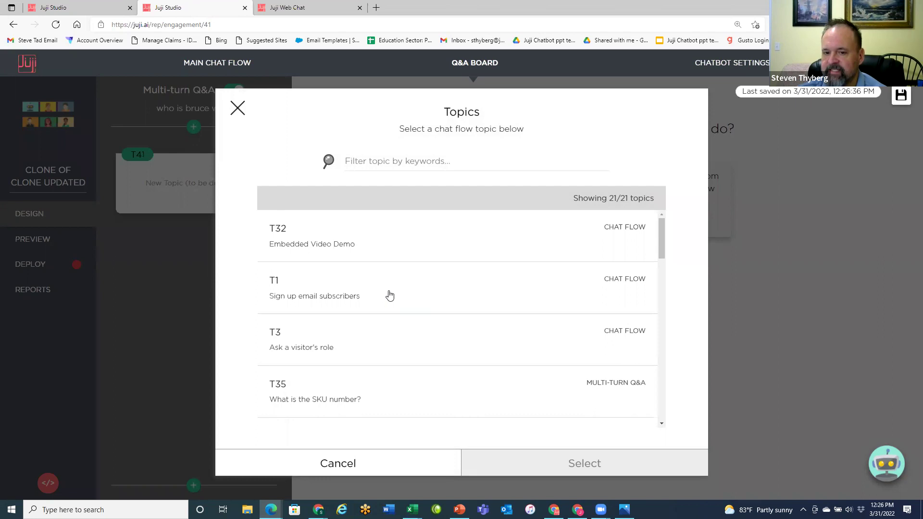
{"action": "left_click", "coordinate": [389, 295]}
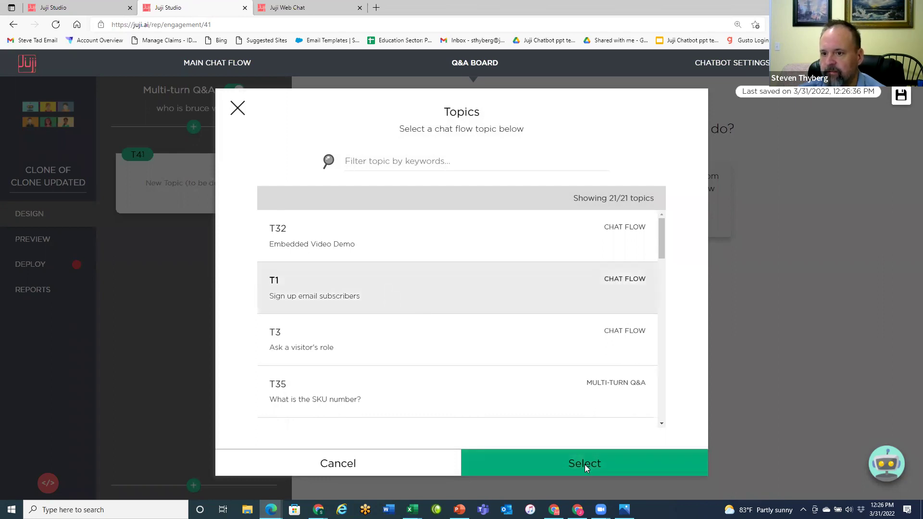
{"action": "left_click", "coordinate": [692, 465]}
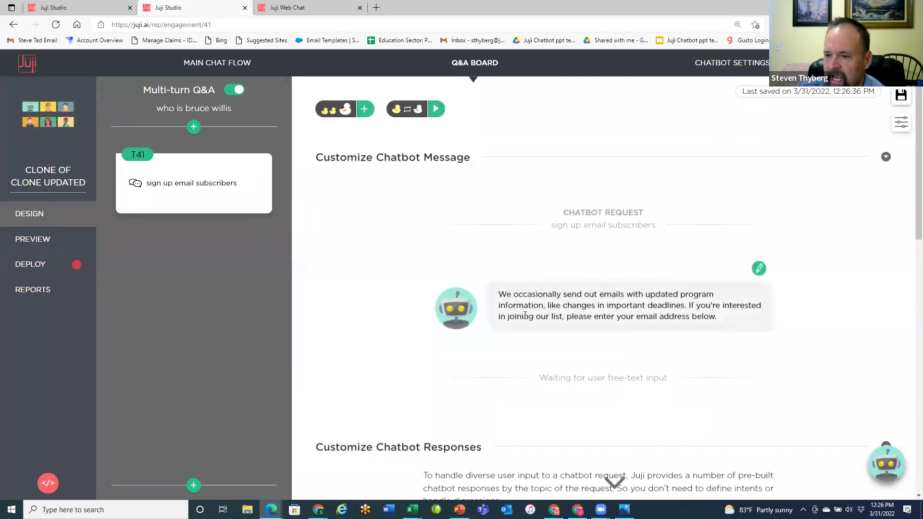
- Review the sign-up response setup, then return to the Q&A table showing 'who is bruce willis' as multi-turn
{"action": "scroll", "coordinate": [533, 344], "scroll_direction": "down", "scroll_amount": 4}
{"action": "scroll", "coordinate": [713, 316], "scroll_direction": "down", "scroll_amount": 4}
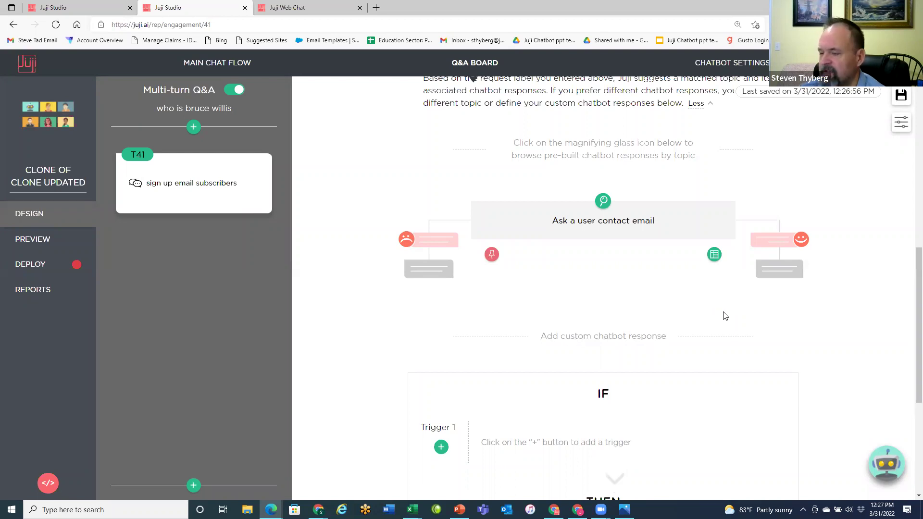
{"action": "scroll", "coordinate": [732, 325], "scroll_direction": "up", "scroll_amount": 9}
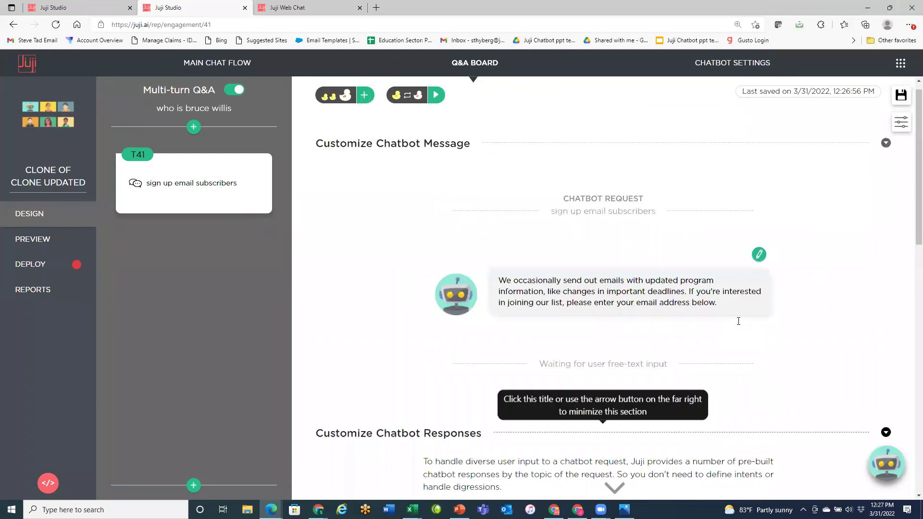
{"action": "scroll", "coordinate": [734, 313], "scroll_direction": "down", "scroll_amount": 2}
{"action": "left_click", "coordinate": [484, 64]}
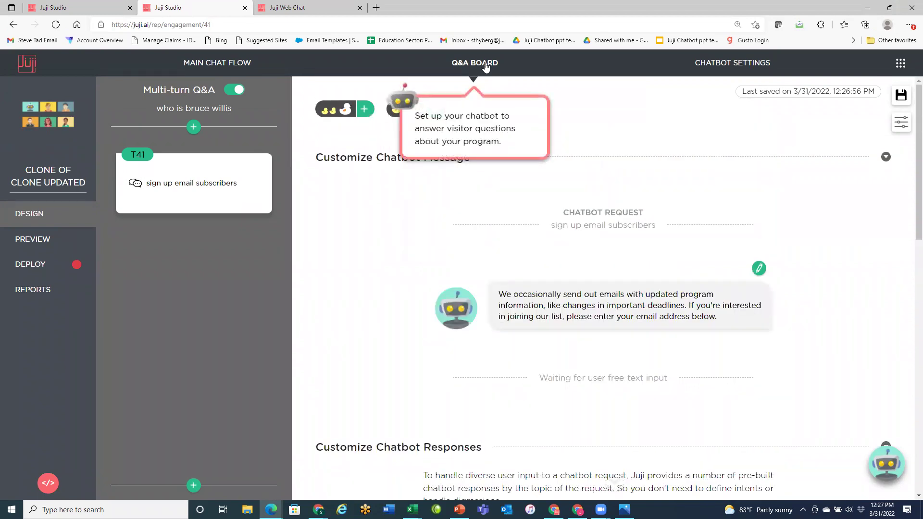
{"action": "left_click", "coordinate": [485, 67]}
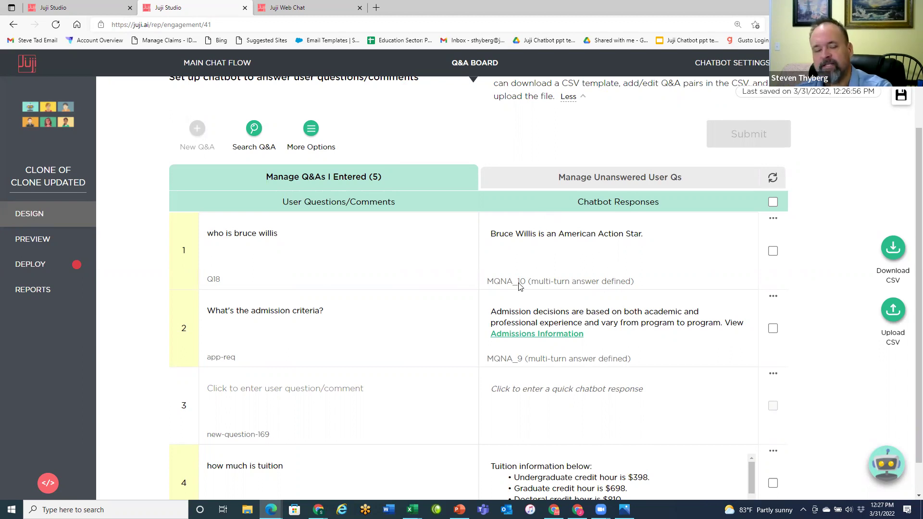
- Update the chatbot release on the Deploy page, then go back to Design
{"action": "left_click", "coordinate": [31, 265]}
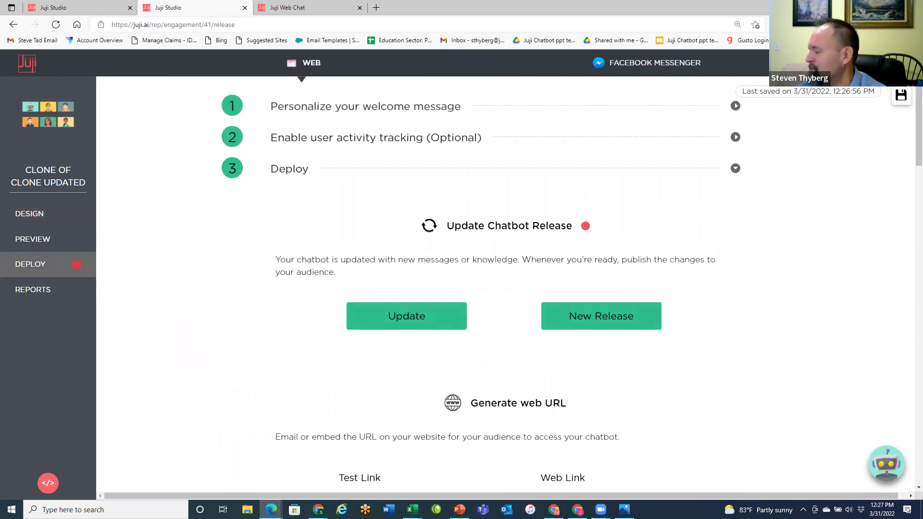
{"action": "left_click", "coordinate": [412, 325]}
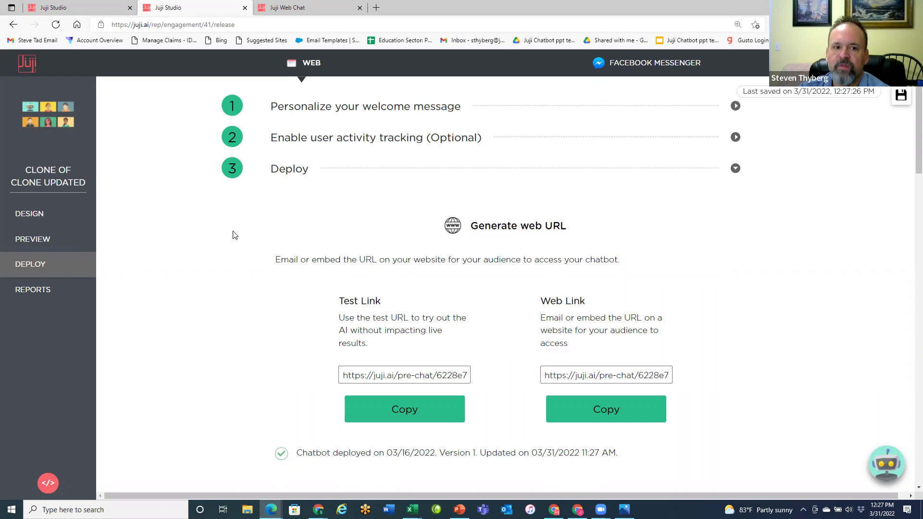
{"action": "left_click", "coordinate": [38, 218]}
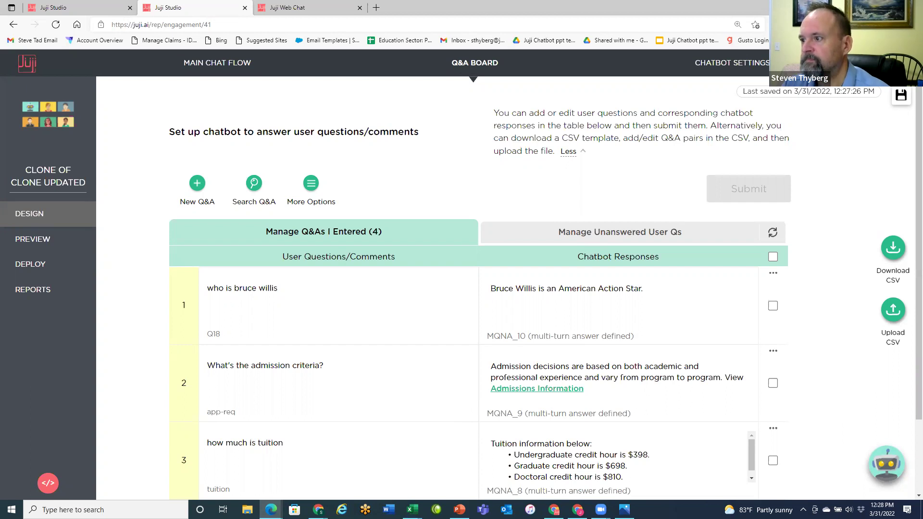
- Start the presentation slideshow and advance to the 'Be Sure to Update and Deploy Changes' slide
{"action": "key", "text": "alt+Tab"}
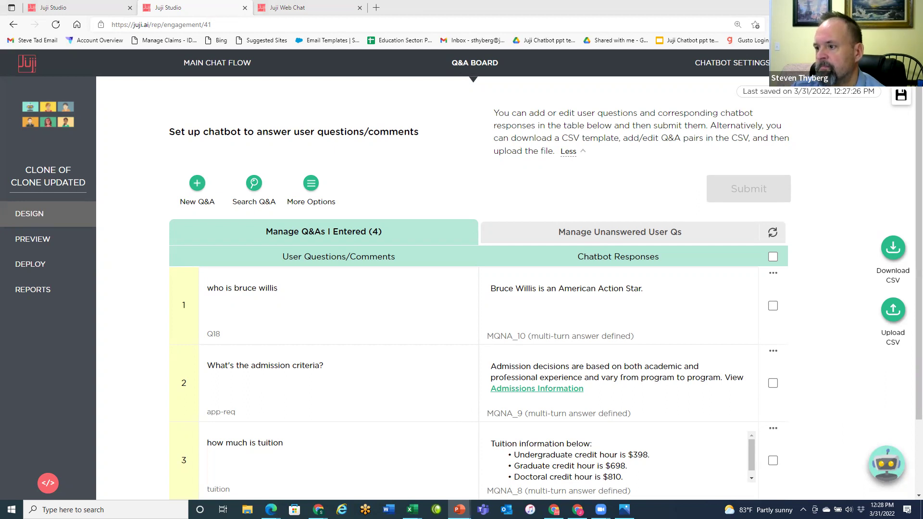
{"action": "key", "text": "shift+F5"}
{"action": "key", "text": "Right"}
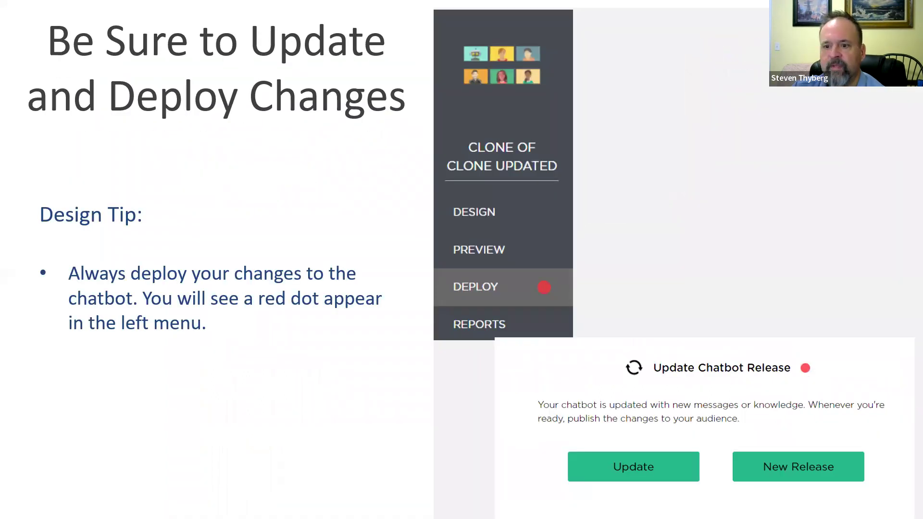
- Advance to the What's Next? slide, then switch back to Juji Studio's Q&A board
{"action": "key", "text": "Right"}
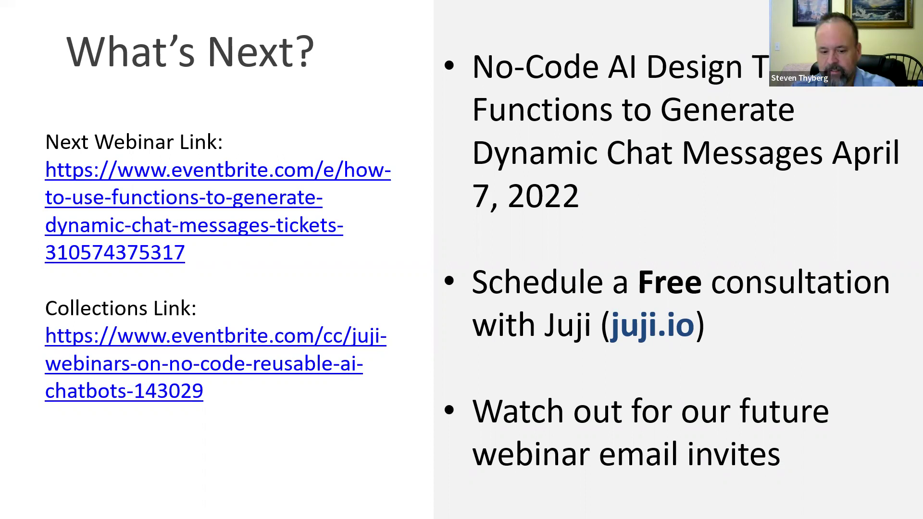
{"action": "key", "text": "alt+Tab"}
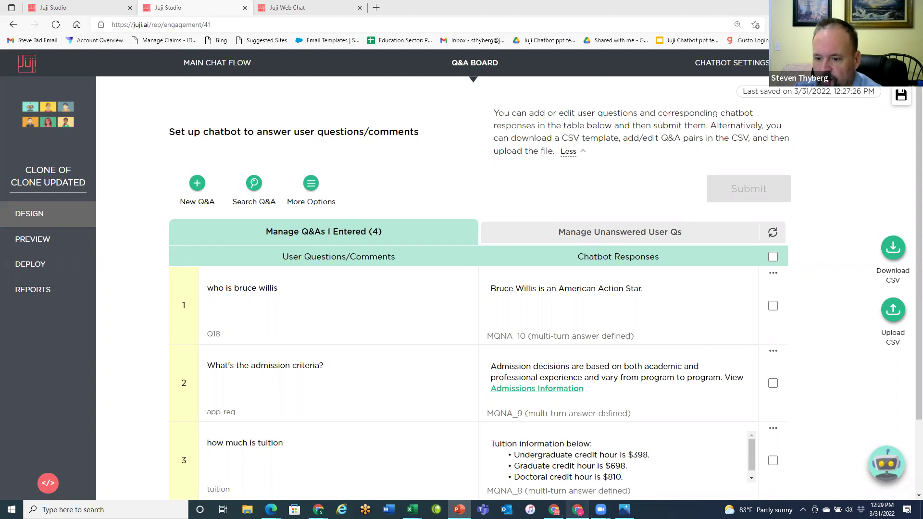
- Bring up the Eventbrite window and close the Google Analytics webinar event tab
{"action": "mouse_move", "coordinate": [578, 511]}
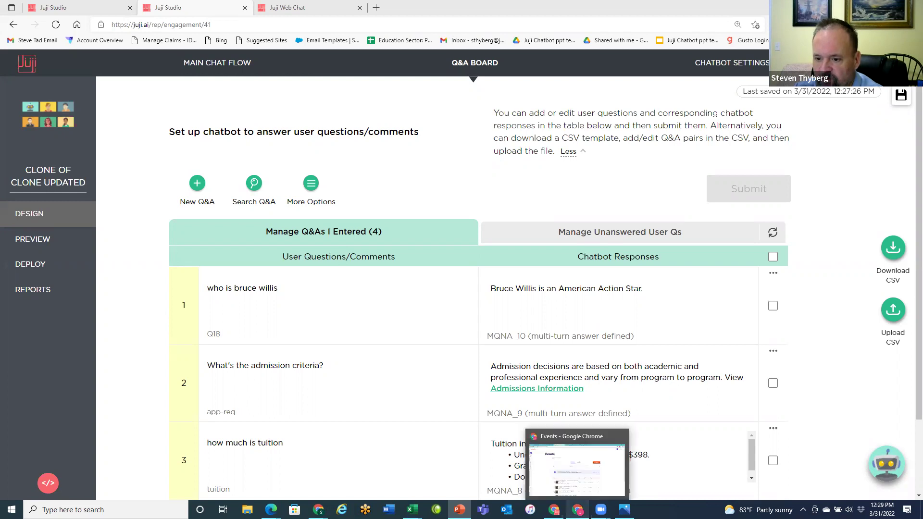
{"action": "left_click", "coordinate": [573, 437]}
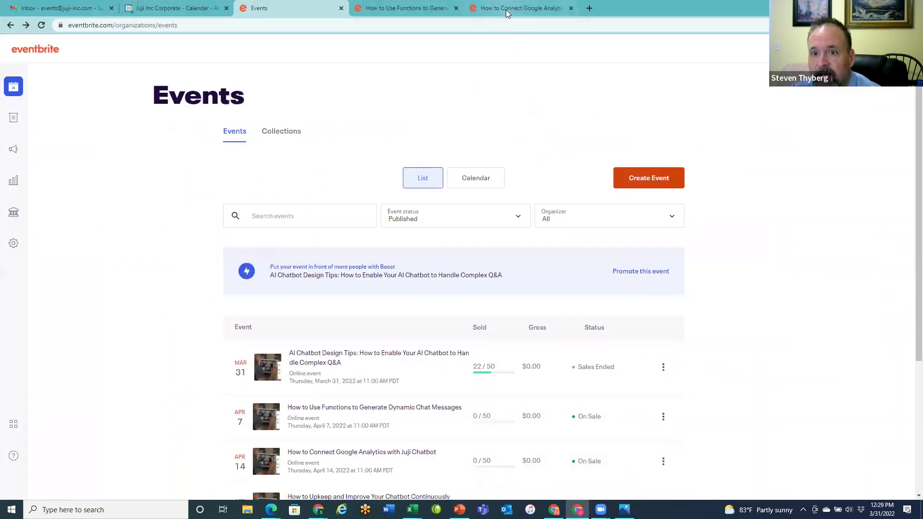
{"action": "left_click", "coordinate": [506, 10]}
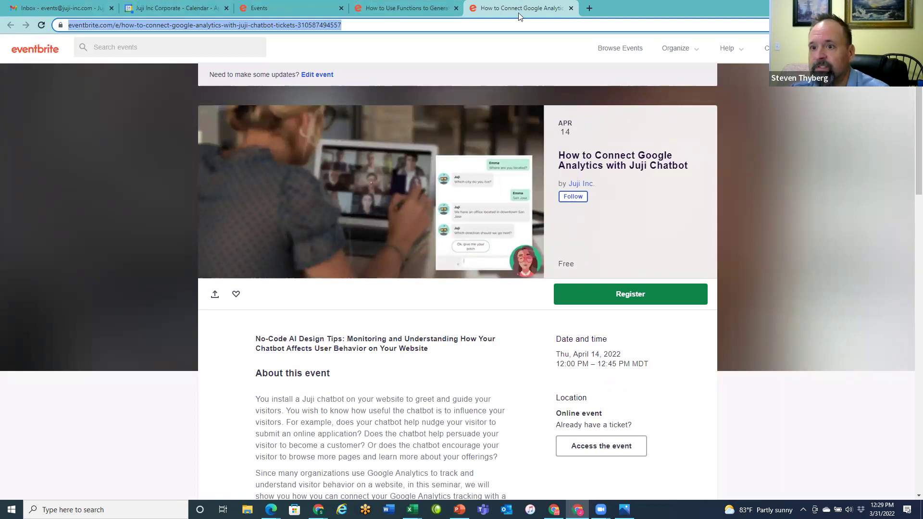
{"action": "left_click", "coordinate": [571, 8]}
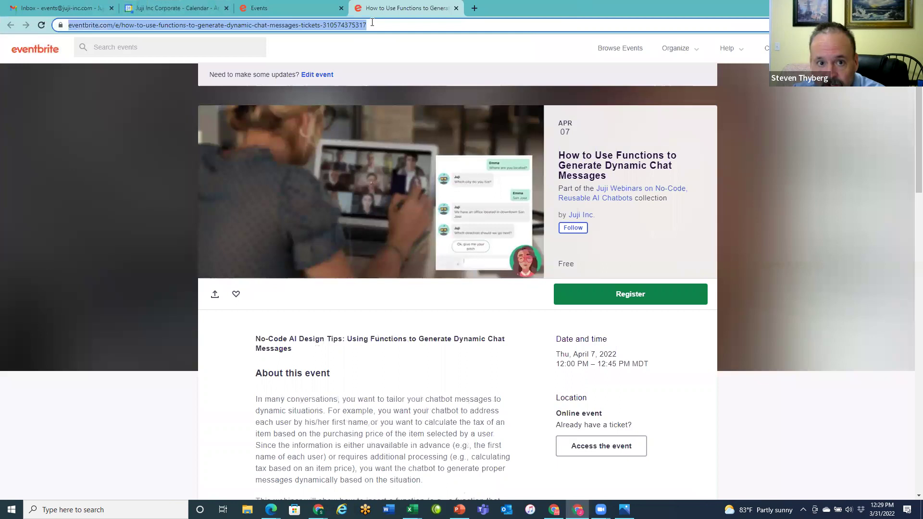
- Restore the browser to a smaller window showing the organizer's published Events list
{"action": "double_click", "coordinate": [544, 7]}
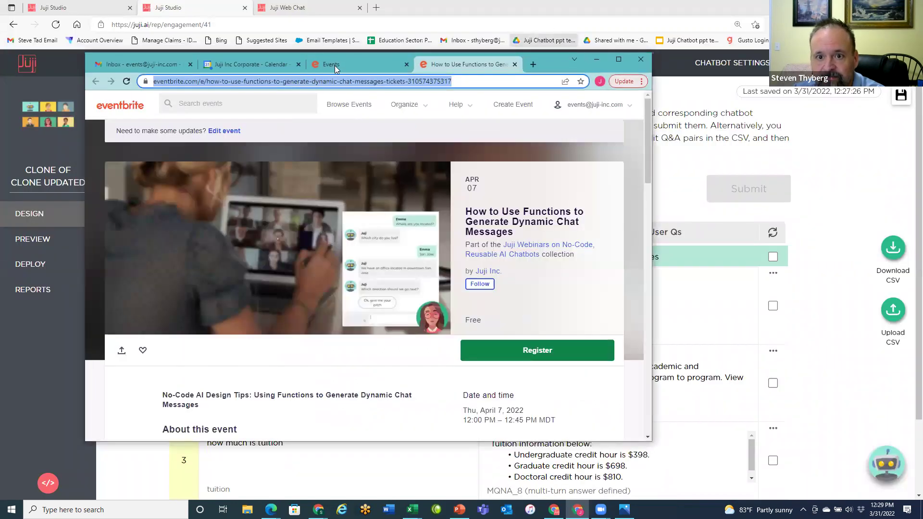
{"action": "left_click", "coordinate": [344, 65]}
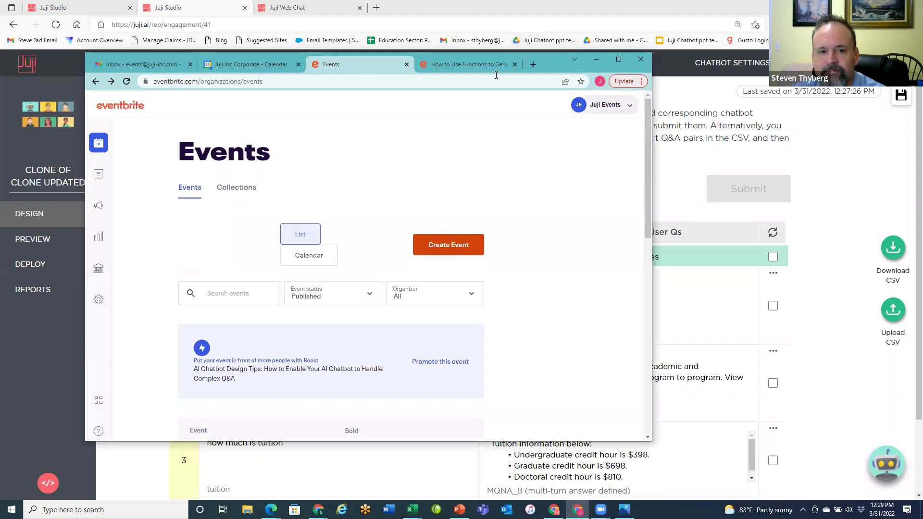
{"action": "left_click", "coordinate": [620, 105]}
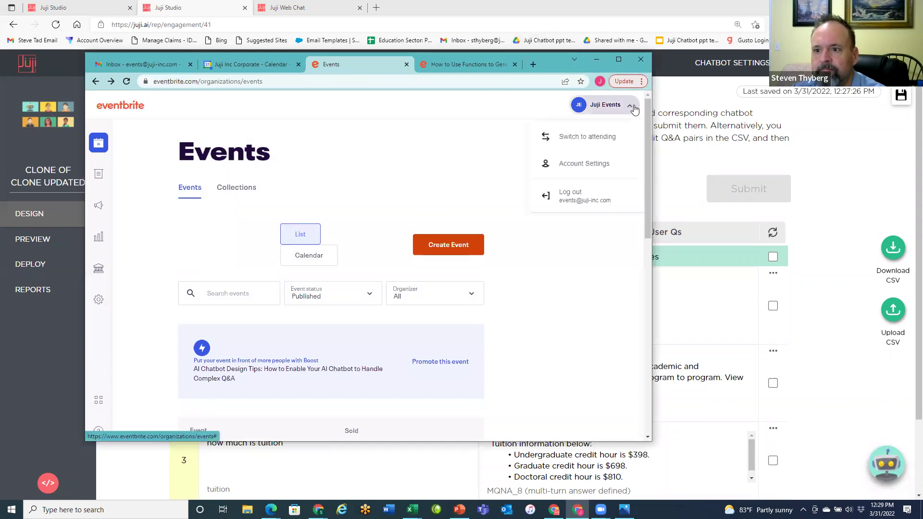
{"action": "left_click", "coordinate": [475, 118]}
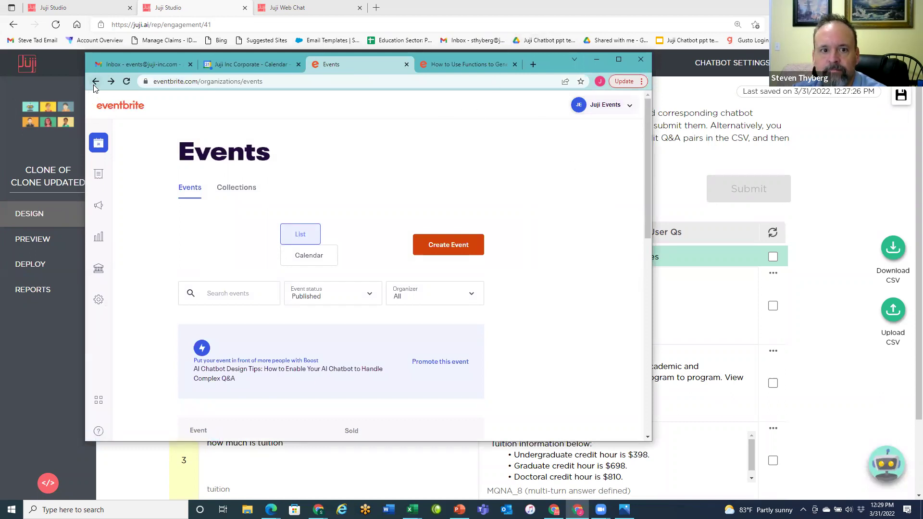
- Show the five upcoming events in the Juji Webinars collection, then minimize Chrome to reveal Juji Studio
{"action": "left_click", "coordinate": [242, 190]}
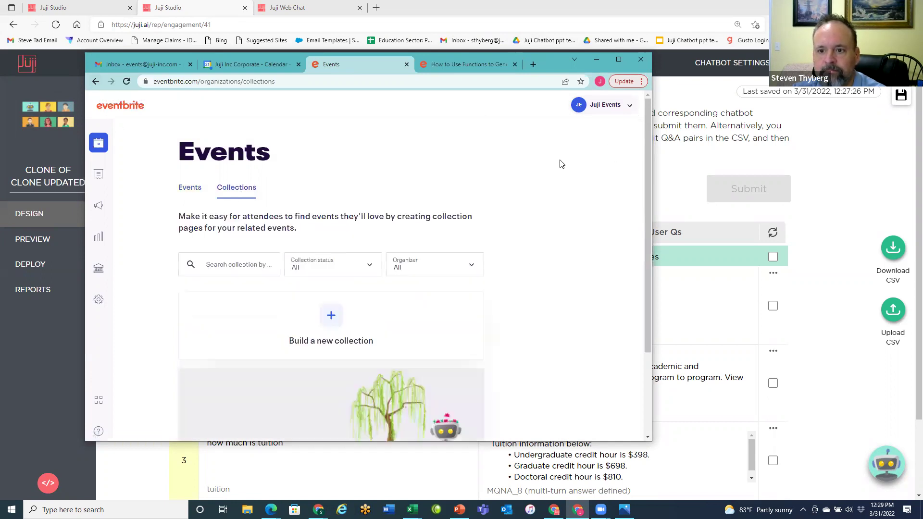
{"action": "scroll", "coordinate": [563, 253], "scroll_direction": "down", "scroll_amount": 2}
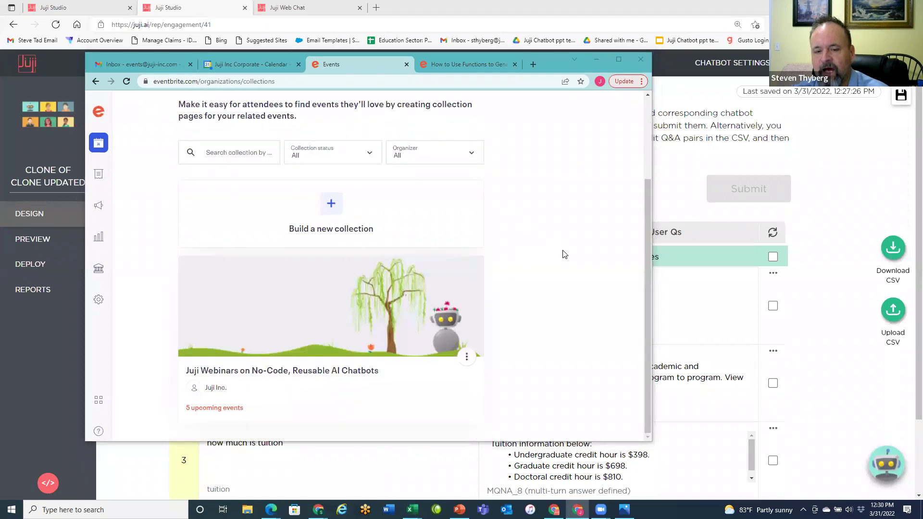
{"action": "scroll", "coordinate": [556, 257], "scroll_direction": "up", "scroll_amount": 2}
{"action": "scroll", "coordinate": [313, 335], "scroll_direction": "down", "scroll_amount": 2}
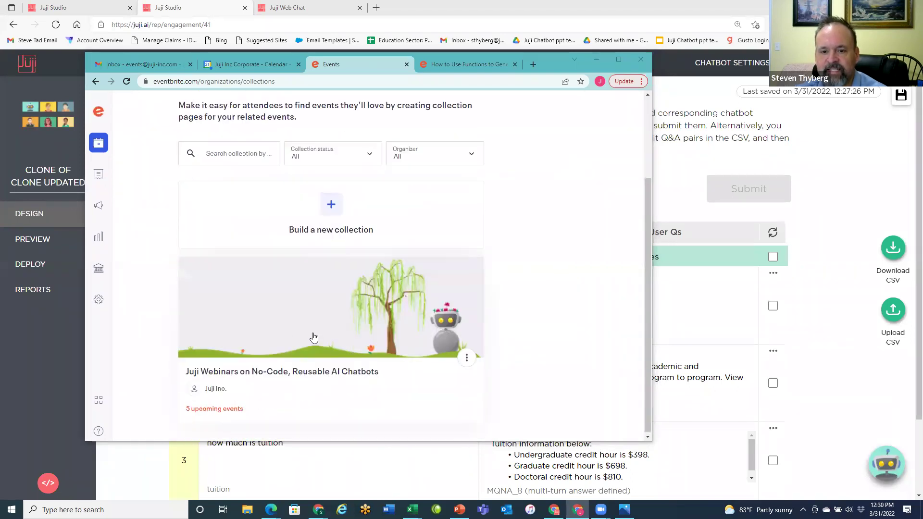
{"action": "left_click", "coordinate": [292, 379]}
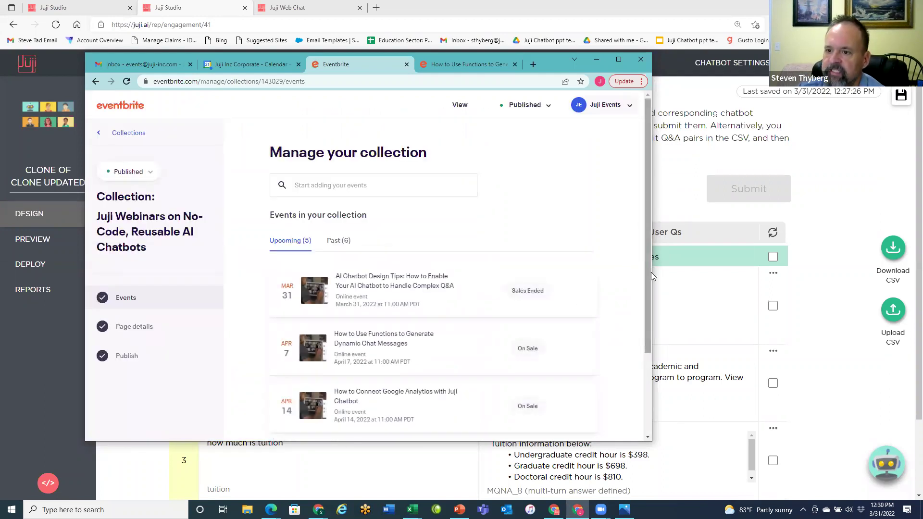
{"action": "left_click_drag", "start_coordinate": [652, 272], "coordinate": [800, 277]}
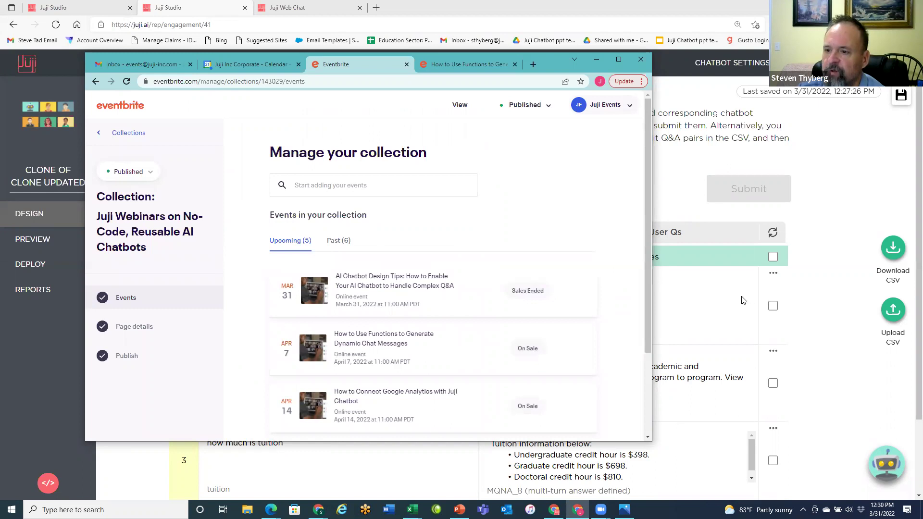
{"action": "scroll", "coordinate": [748, 293], "scroll_direction": "down", "scroll_amount": 3}
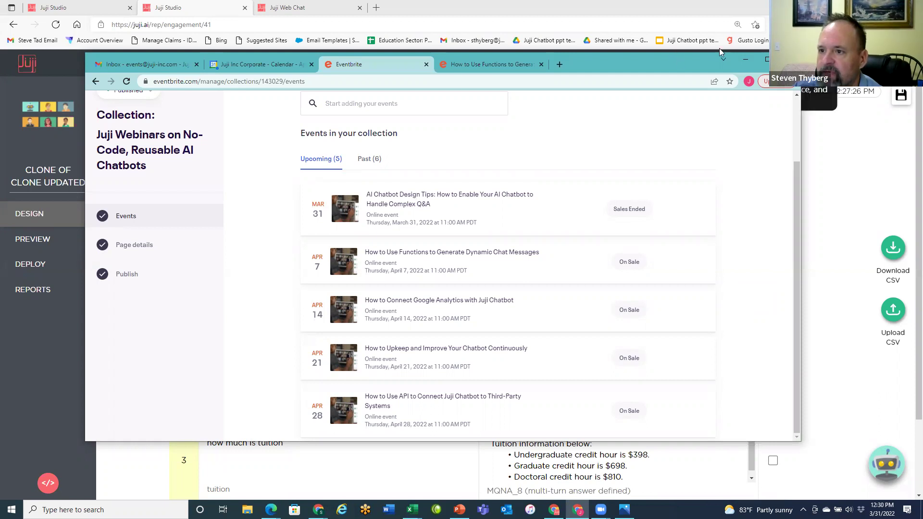
{"action": "left_click", "coordinate": [745, 60]}
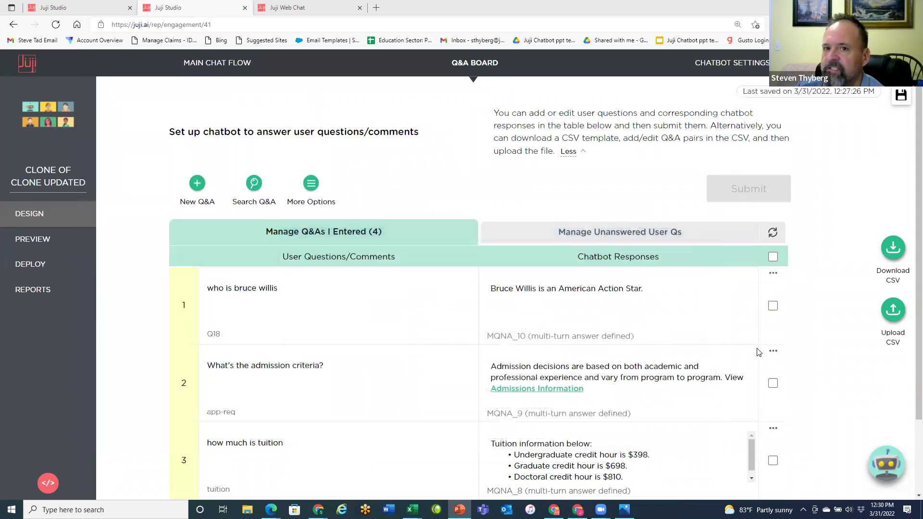